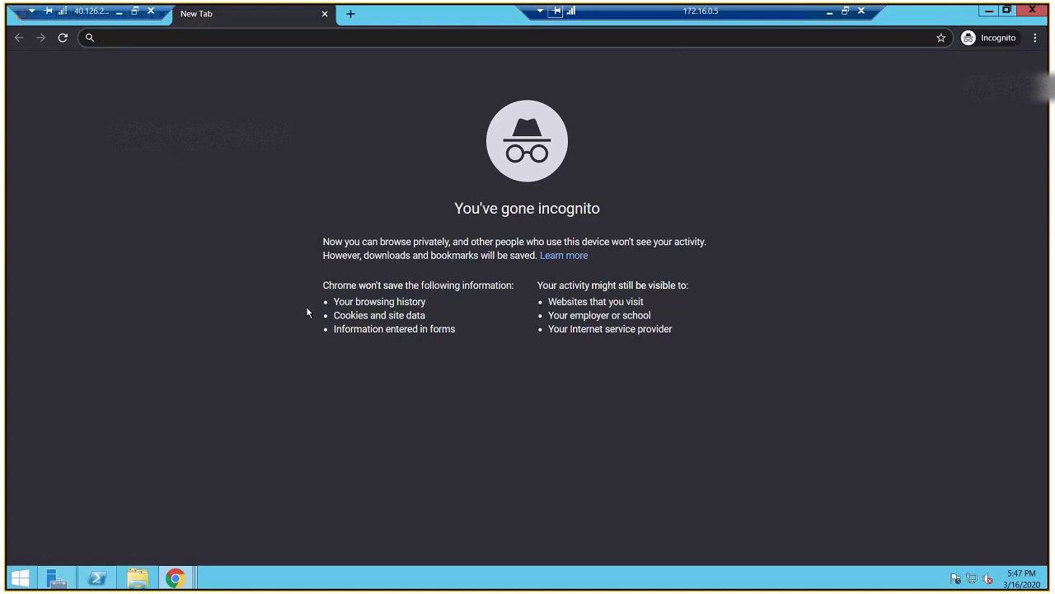
Check the hostname in PowerShell, close it, and search Google for "whaTS ma ip" to see this VM's public IP address.
click(95, 582)
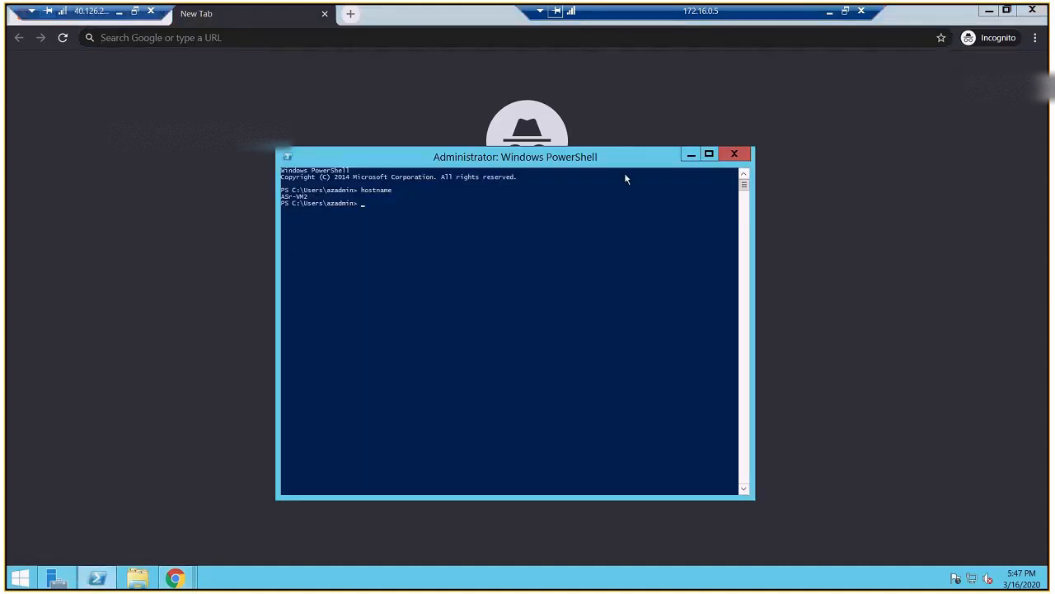
click(734, 154)
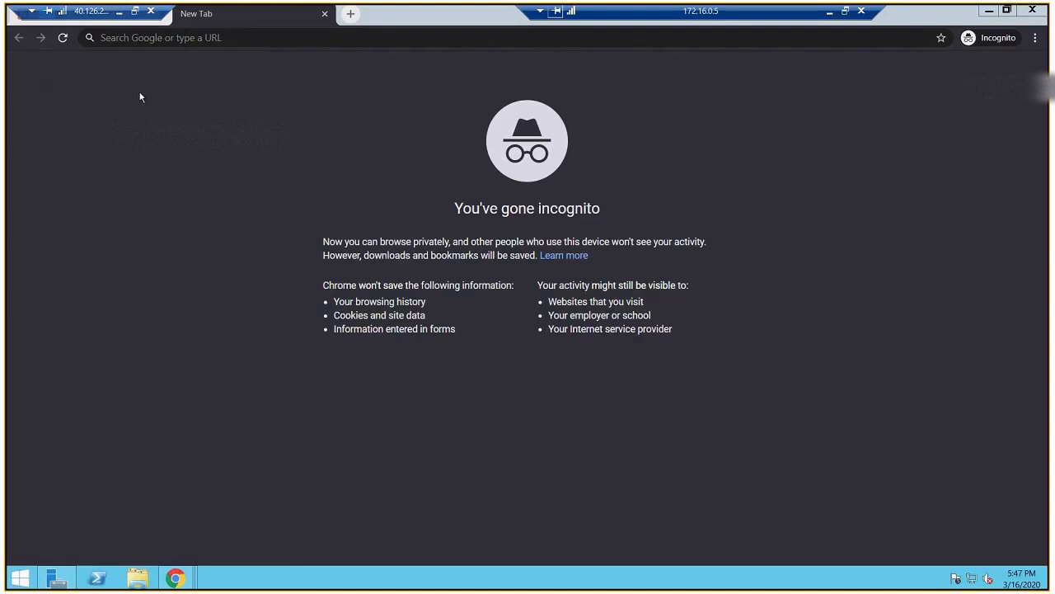
click(186, 38)
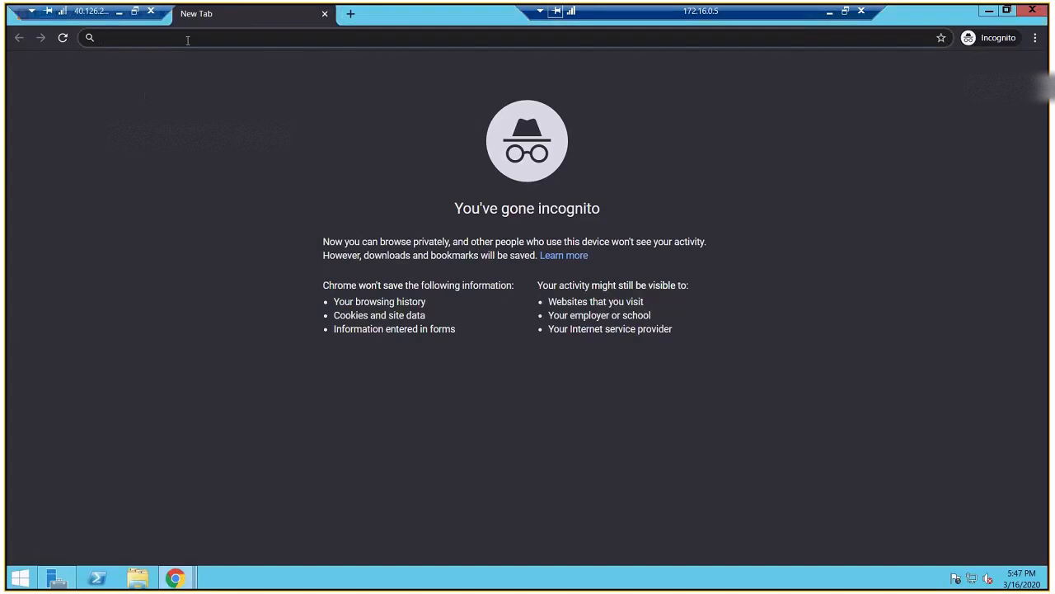
text(whaTS)
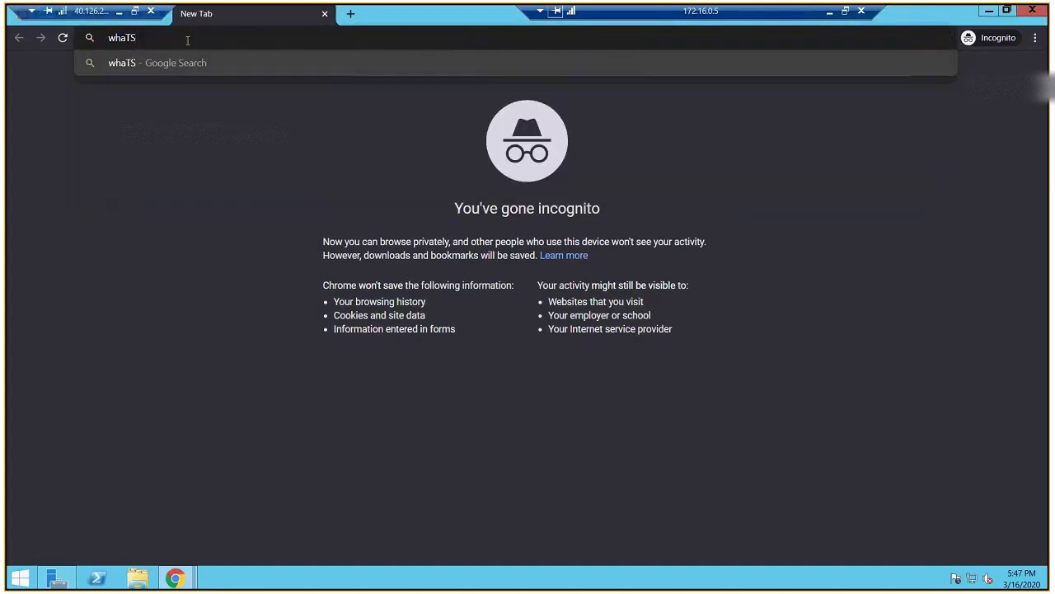
text( ma ip)
key(Return)
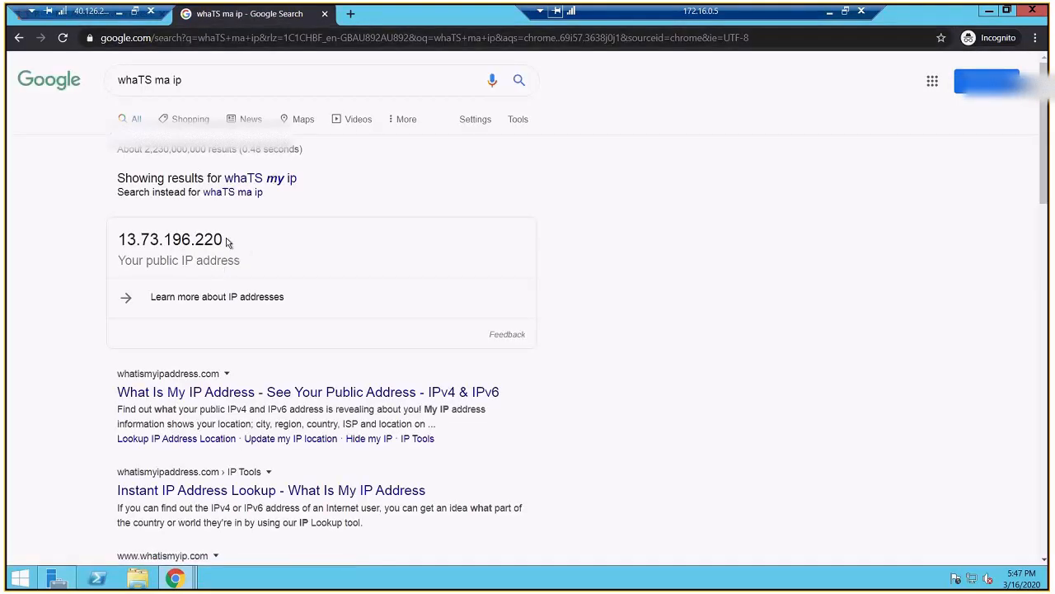
drag(224, 241, 85, 244)
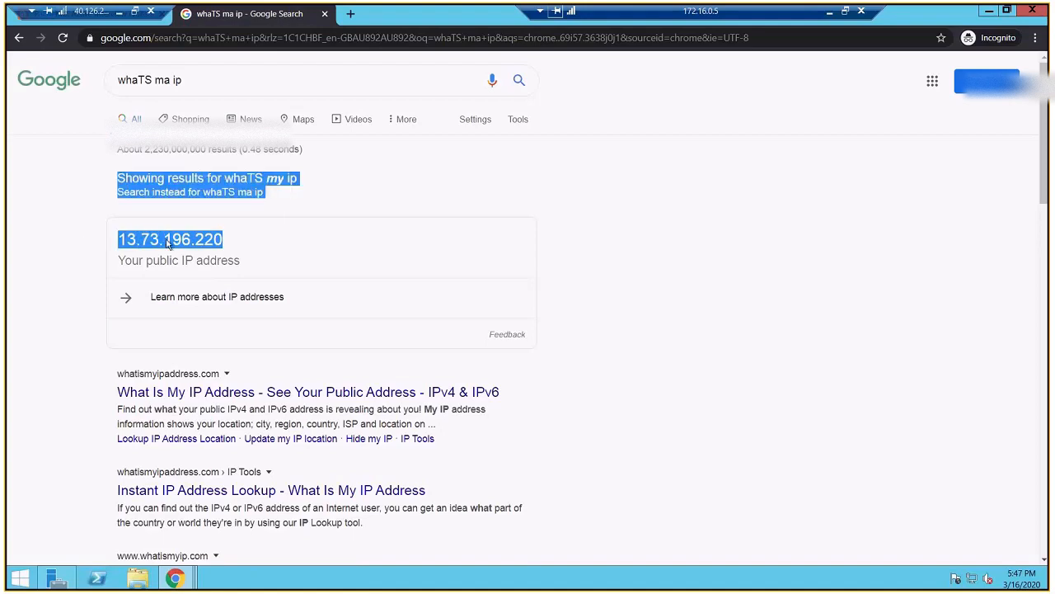
click(606, 258)
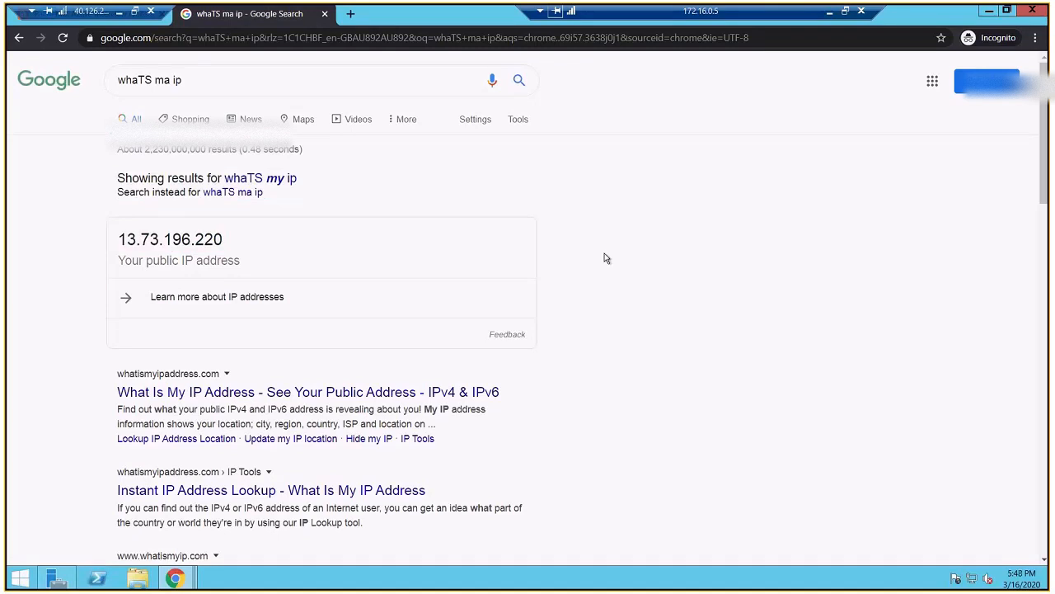
Switch to the 40.126.234.184 remote session and rerun its public IP search on Google.
click(829, 12)
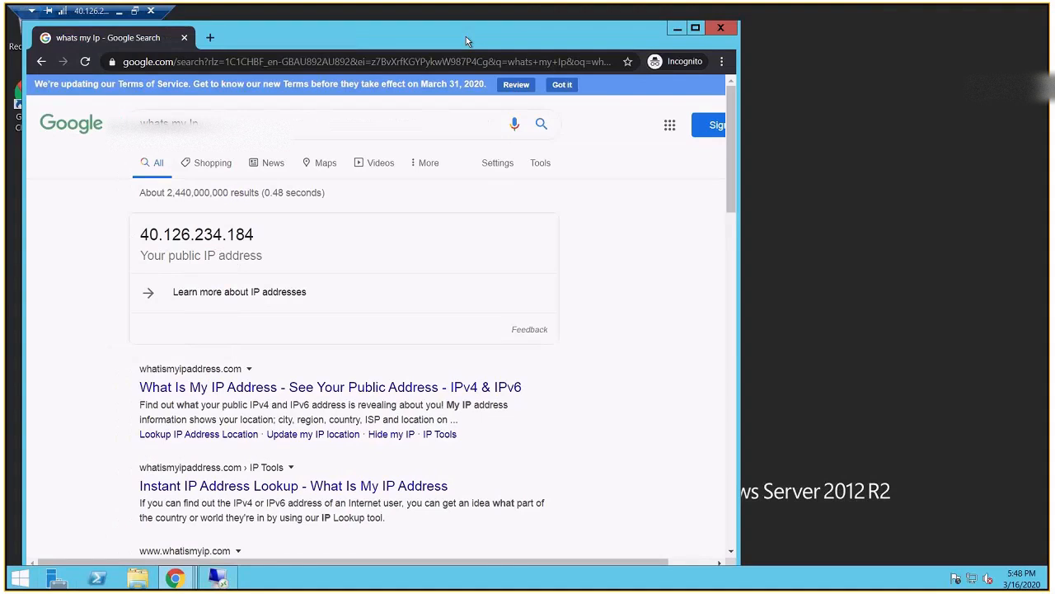
drag(169, 11, 218, 11)
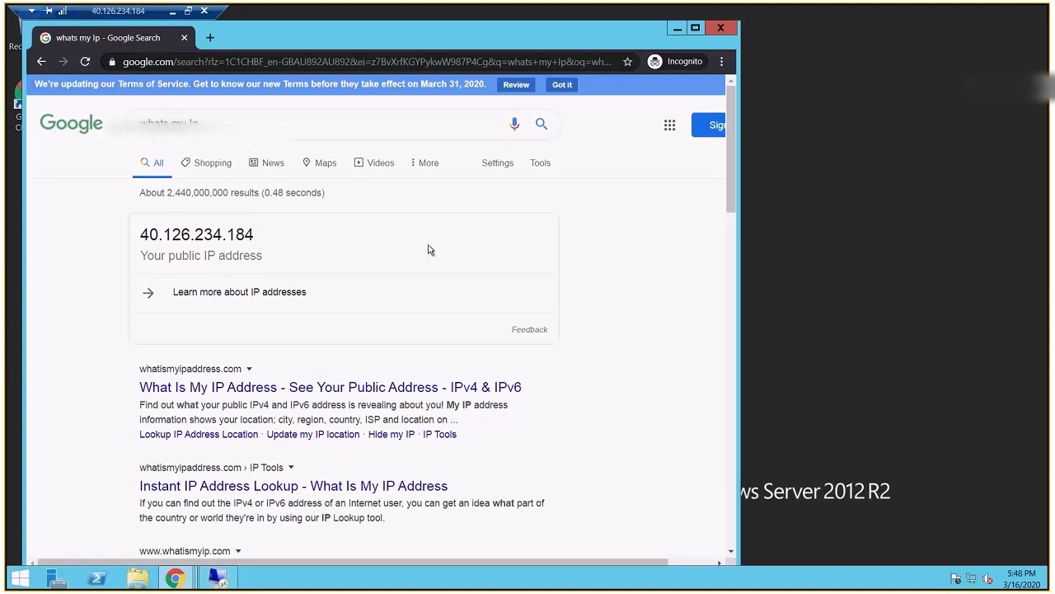
click(538, 125)
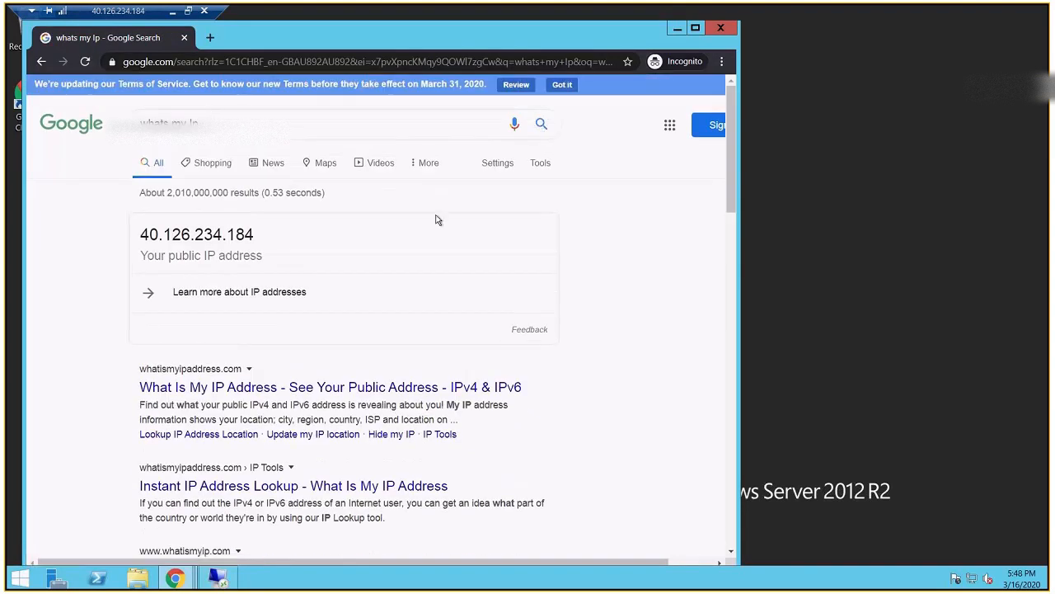
Switch to the Azure portal and compare the overview pages of ASR-VM1 and ASr-VM2.
click(174, 12)
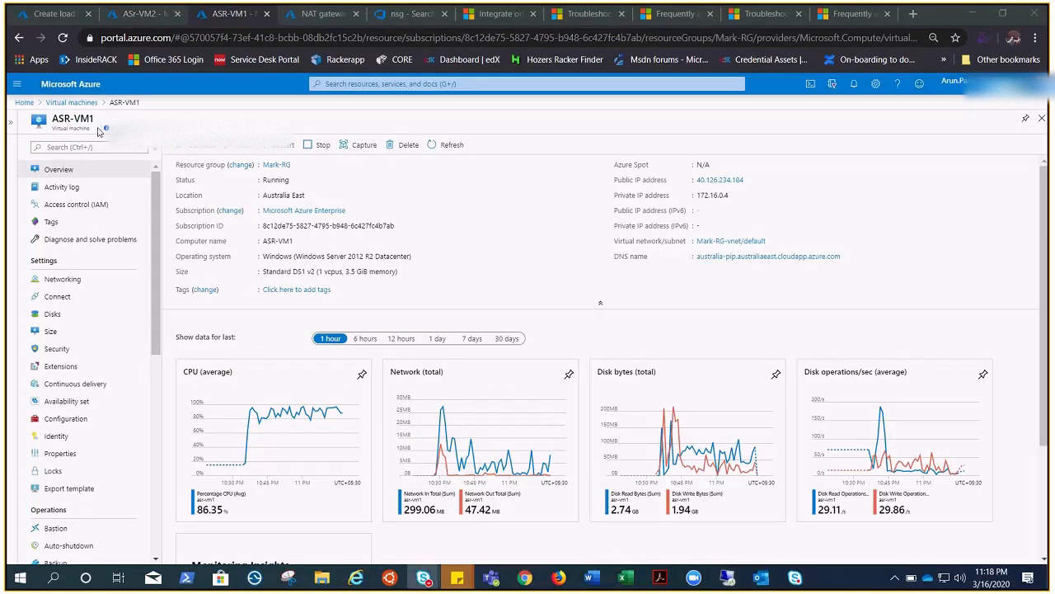
click(136, 14)
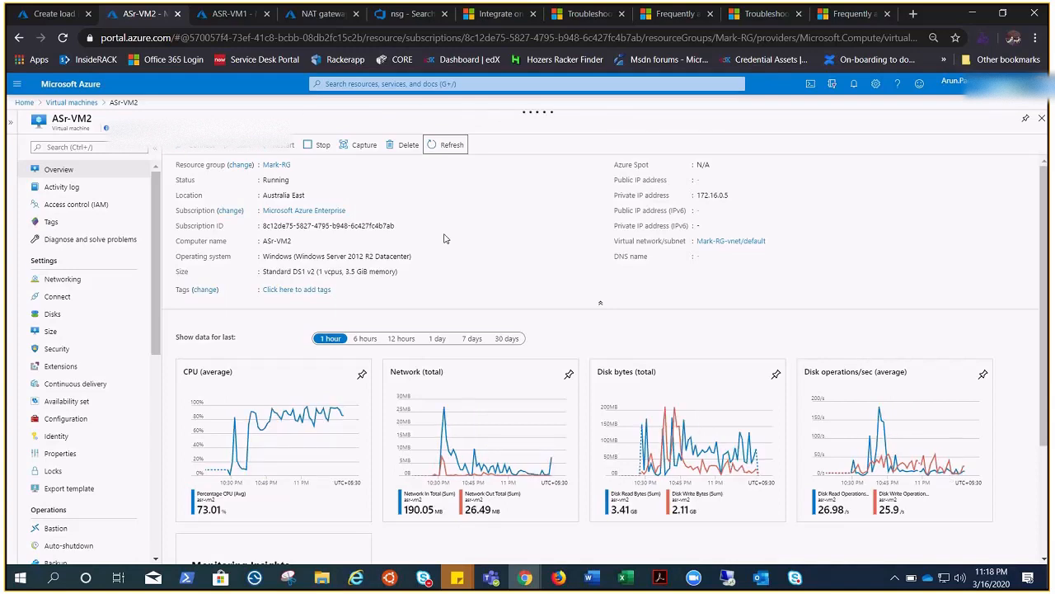
click(728, 577)
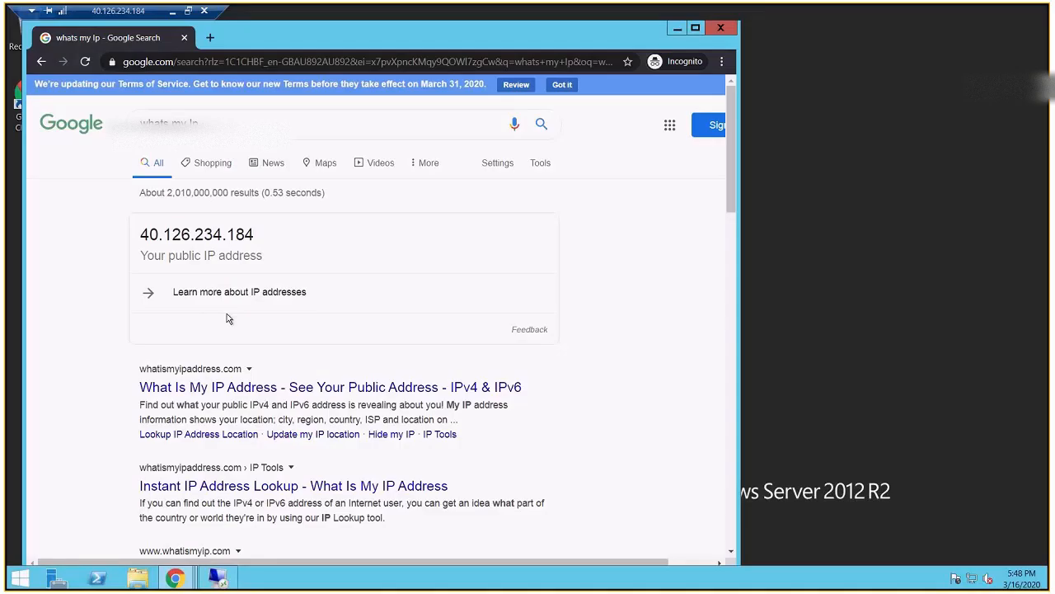
click(218, 577)
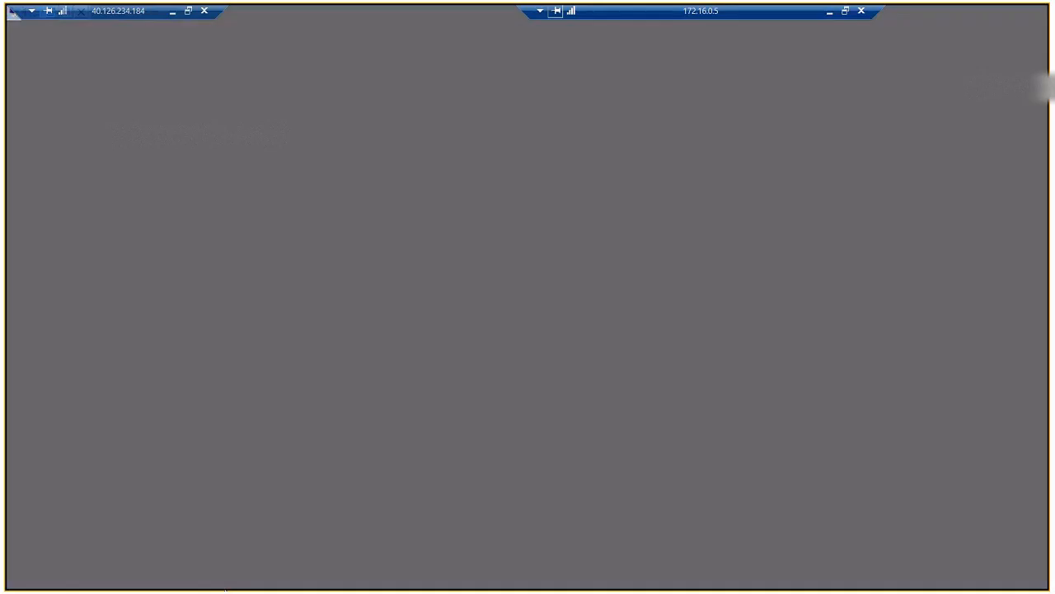
click(173, 13)
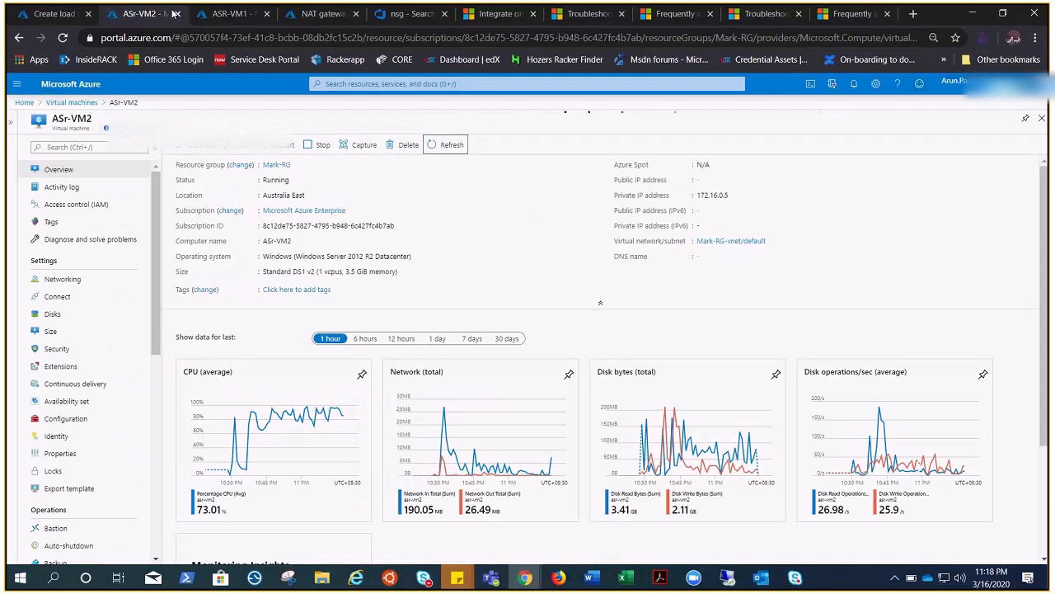
Select Mark-RG as the resource group for the new load balancer.
click(54, 14)
click(330, 277)
scroll(310, 322, down, 4)
scroll(205, 423, up, 1)
scroll(219, 449, down, 4)
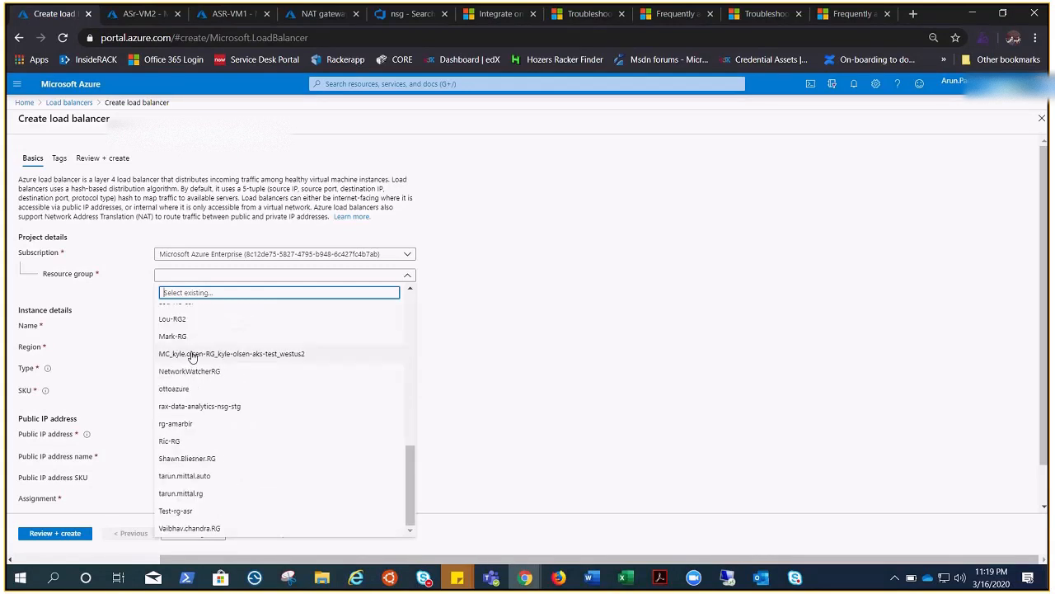
click(187, 336)
Name the load balancer stdlb-demonat, set its region to Australia East and its SKU to Standard.
click(208, 329)
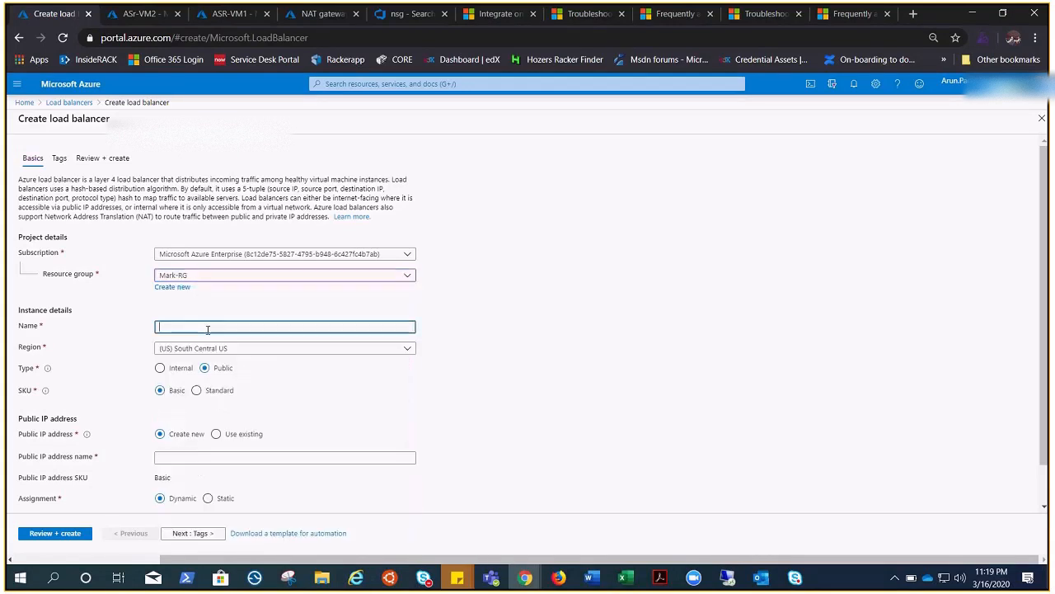
text(sto)
text(lb-demonat)
click(215, 350)
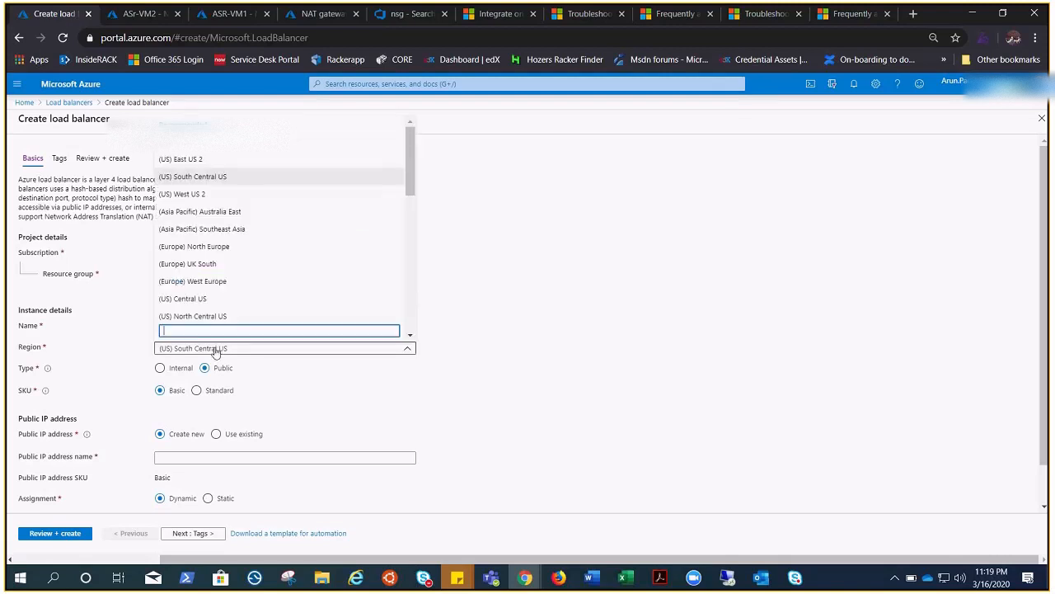
click(238, 212)
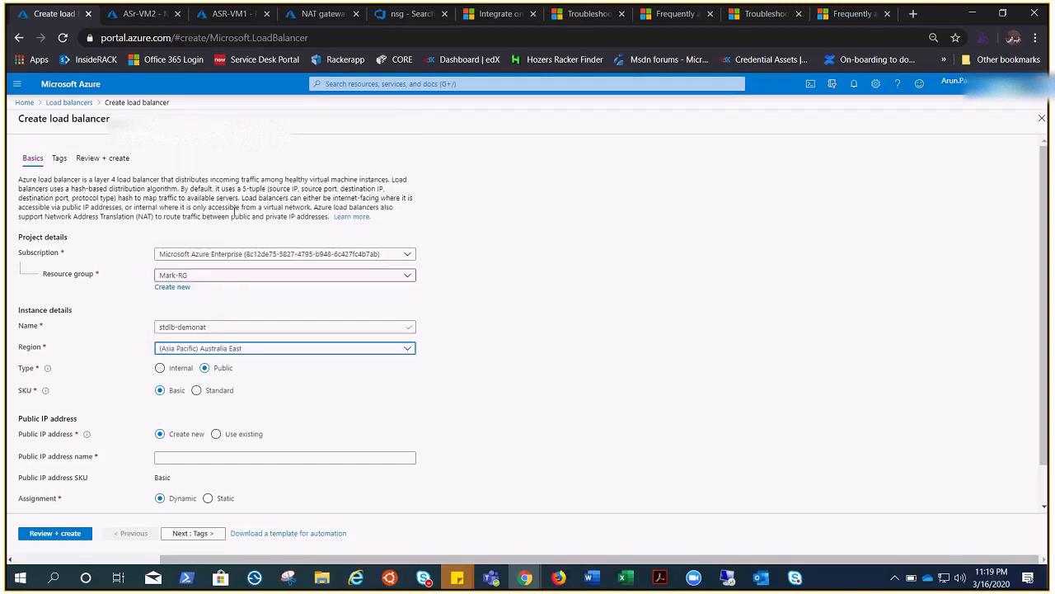
click(196, 390)
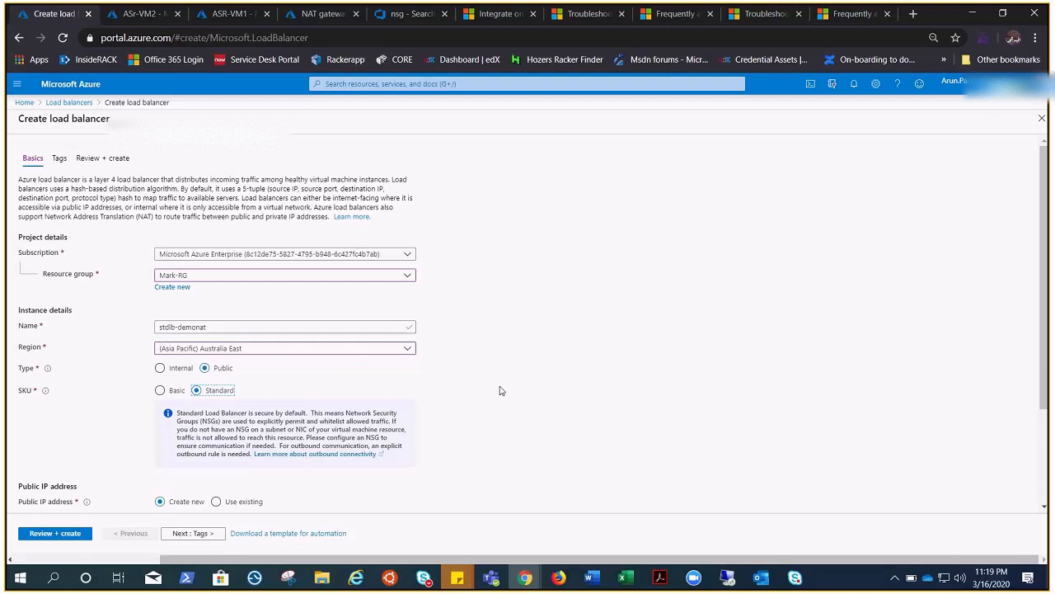
Use the existing public IP address prefix-pip and create the load balancer.
scroll(500, 391, down, 2)
click(217, 372)
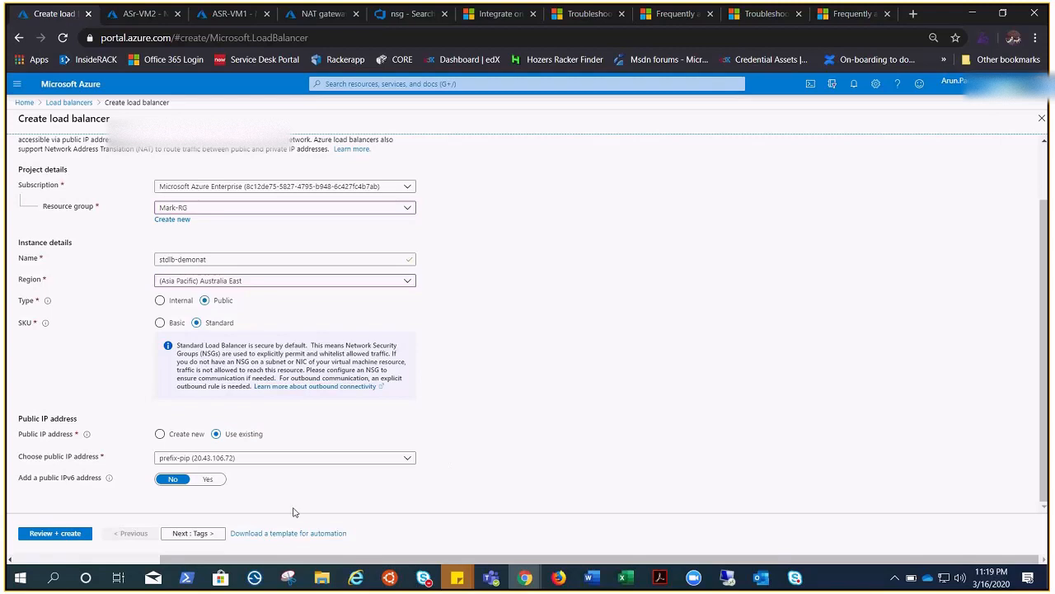
click(55, 533)
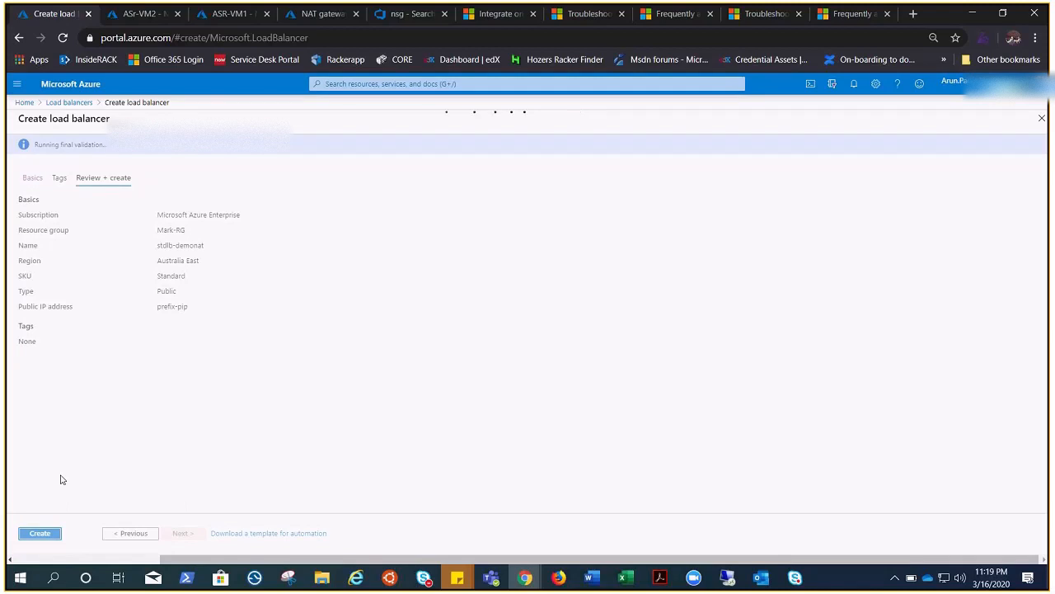
click(42, 533)
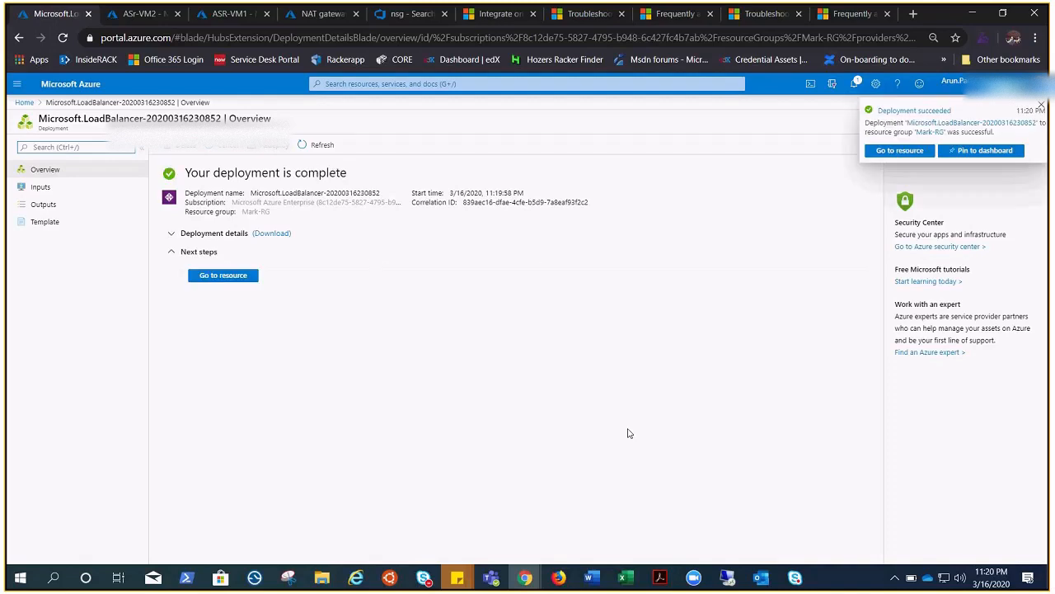
Open the deployed load balancer and view its frontend IP configuration.
click(223, 277)
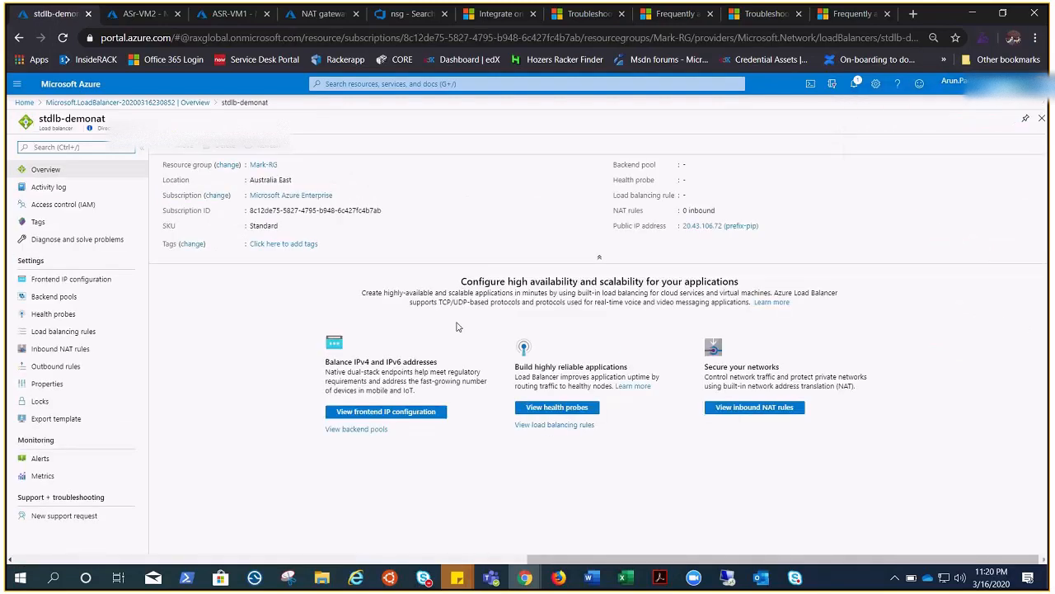
click(68, 285)
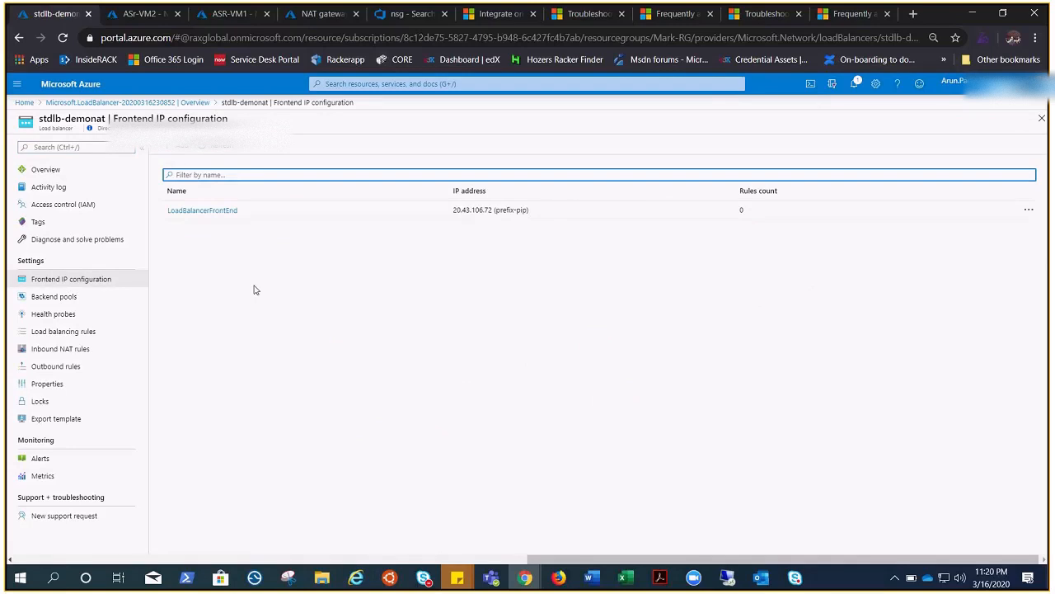
Add a backend pool named bckend on Mark-RG-vnet containing ASr-VM2 with ipconfig1 (172.16.0.5).
click(63, 296)
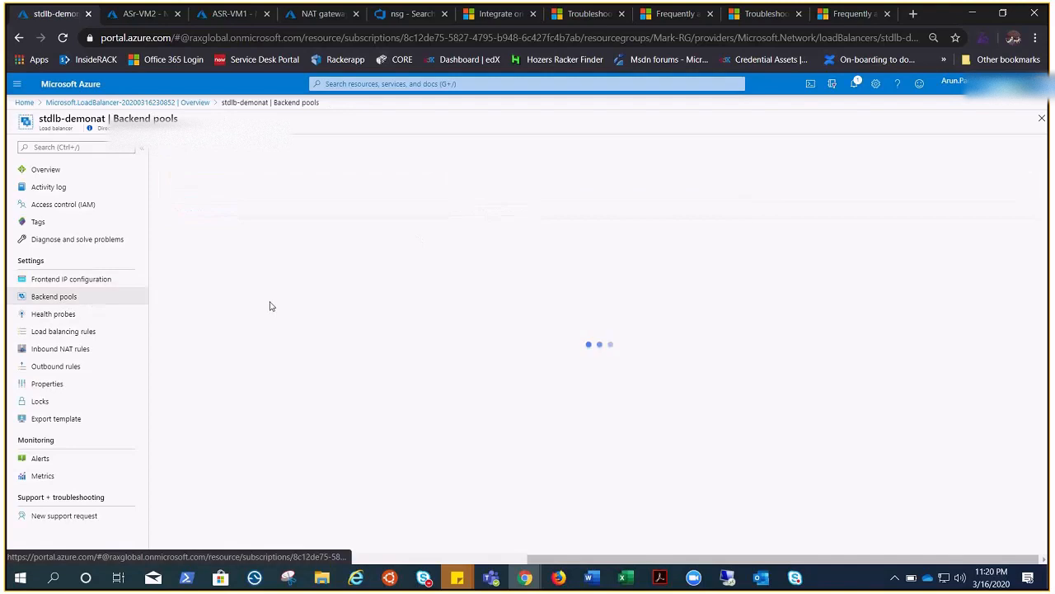
click(176, 147)
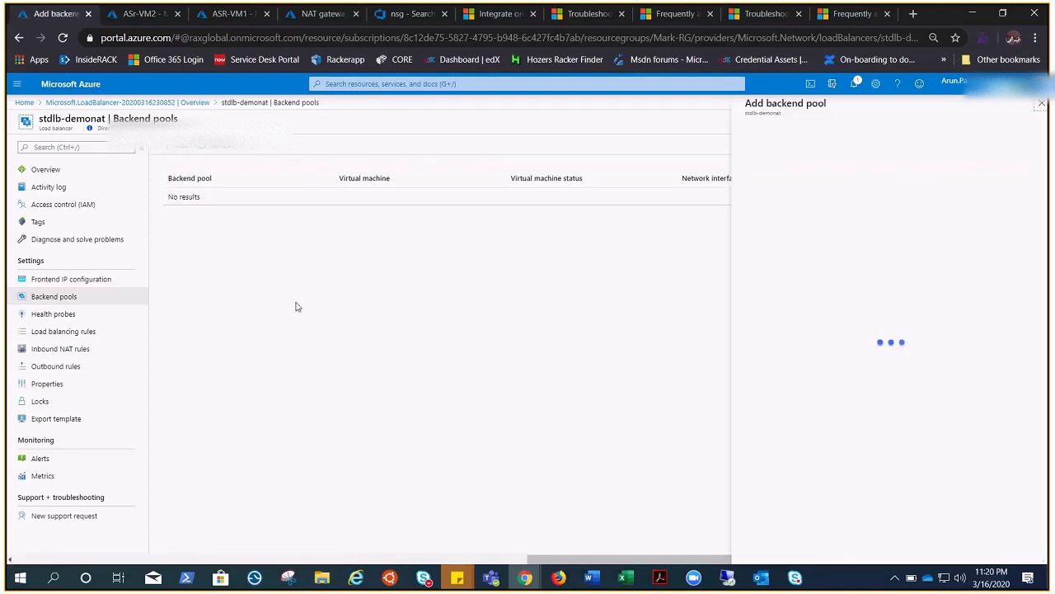
text(bckend)
click(877, 196)
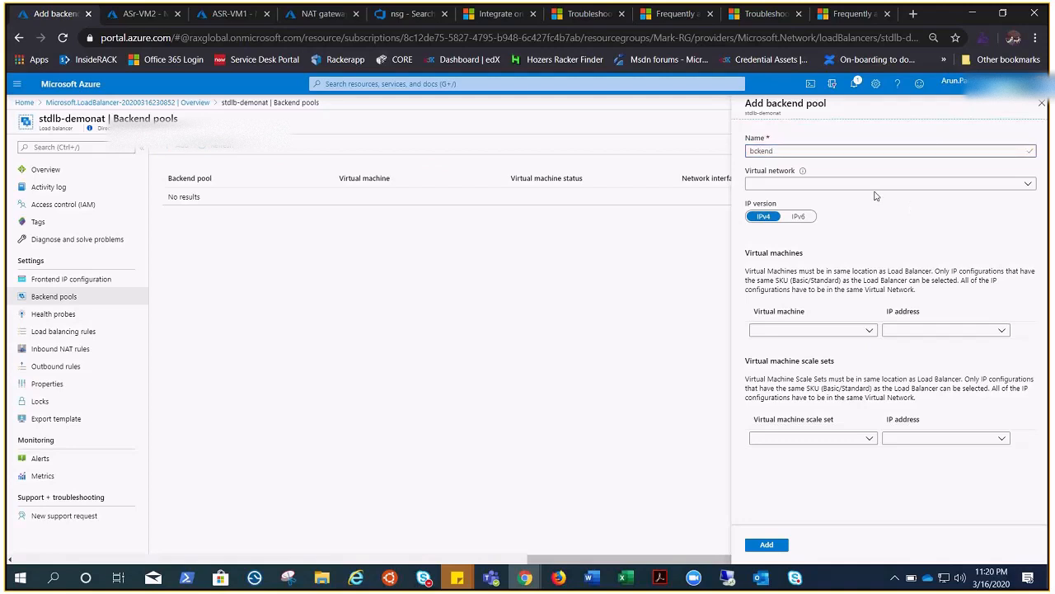
click(872, 183)
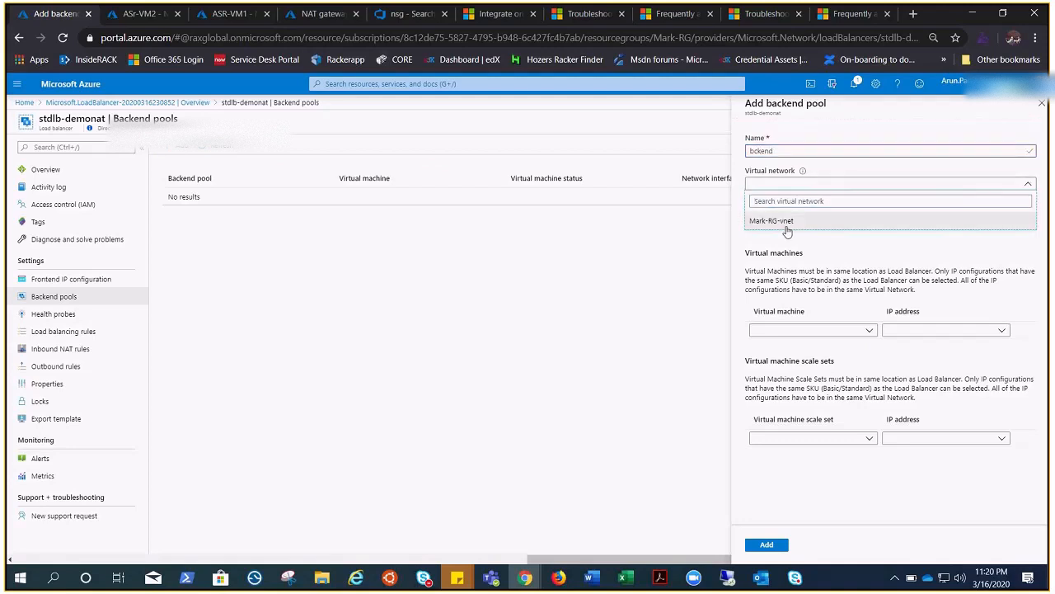
click(785, 226)
click(869, 333)
click(799, 364)
click(921, 329)
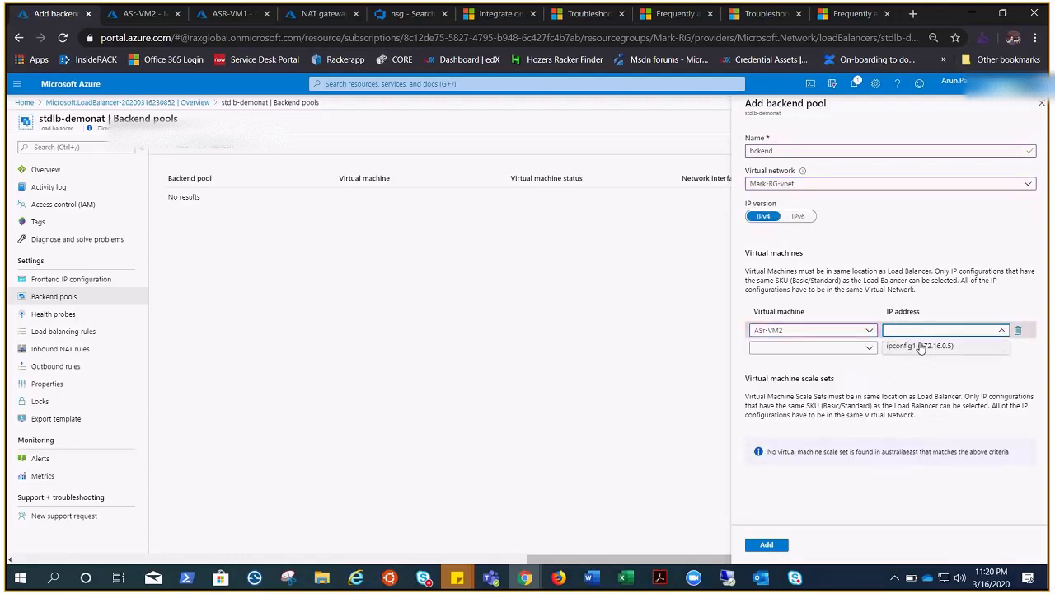
click(923, 346)
click(773, 546)
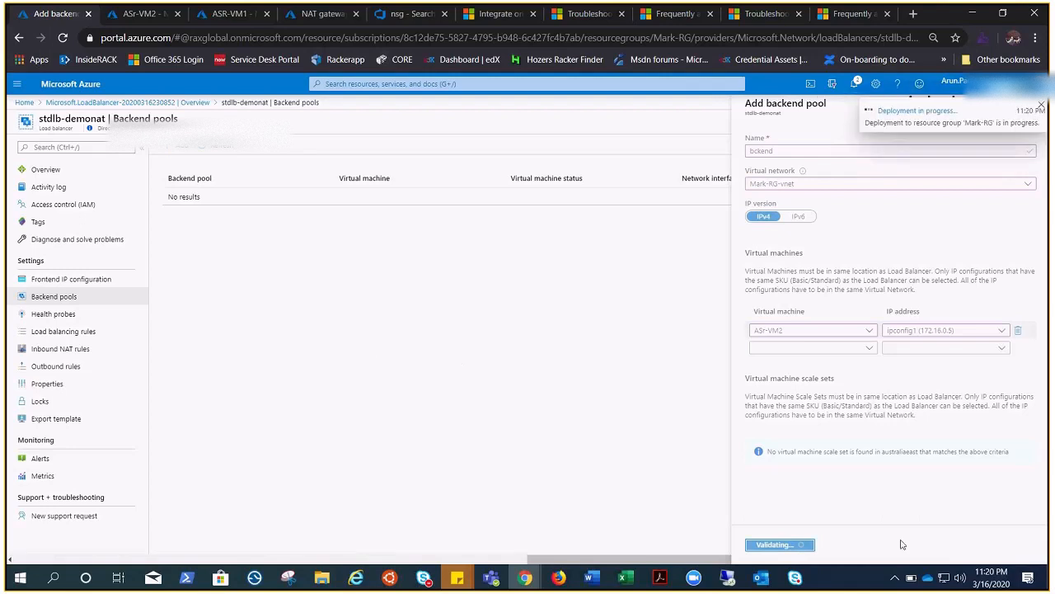
Try to add a health probe named probe to the load balancer, keeping TCP on port 80.
click(39, 320)
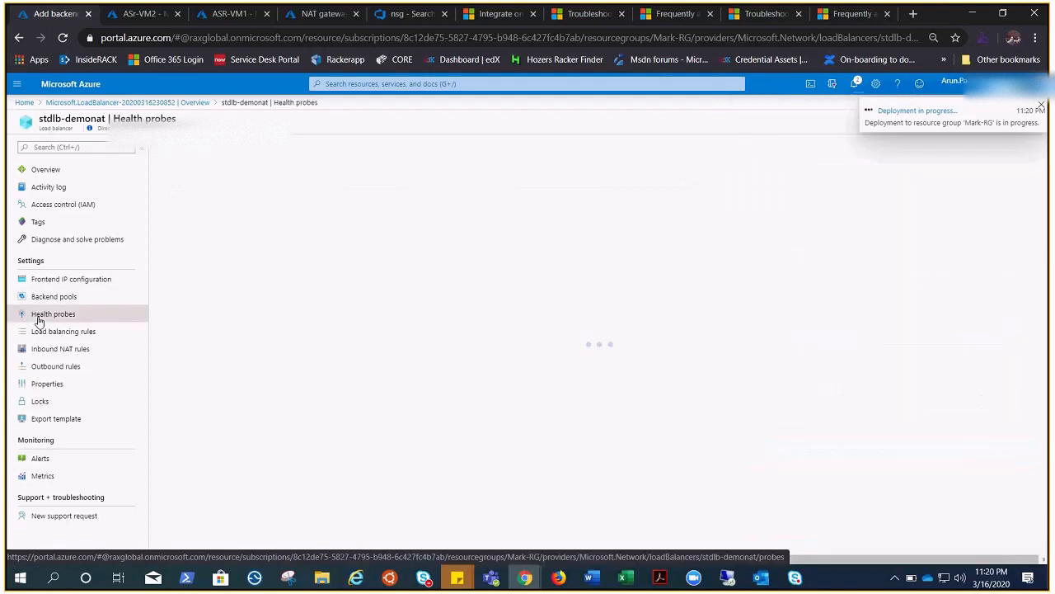
click(182, 146)
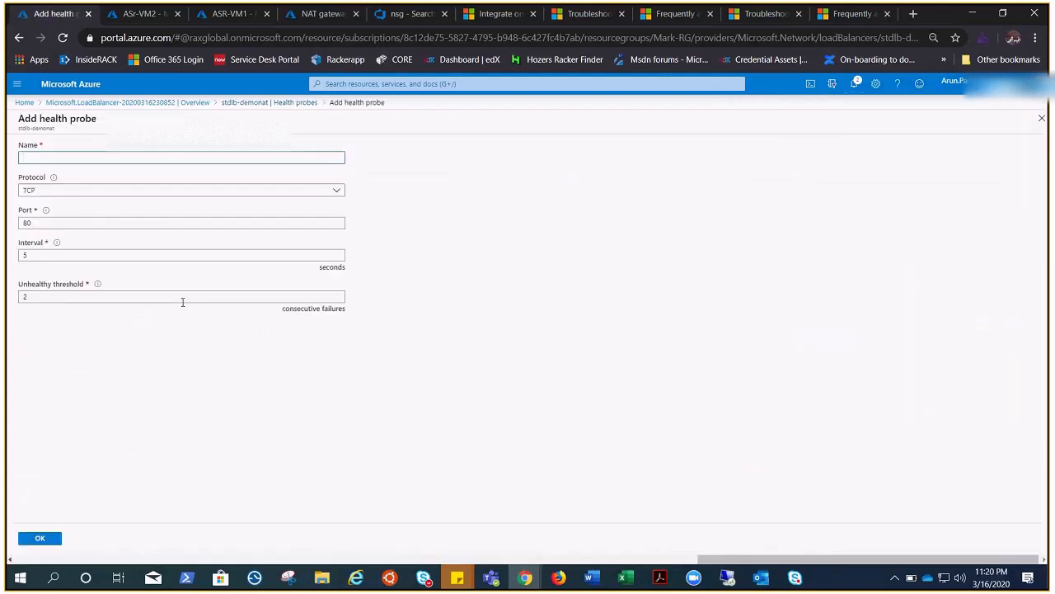
text(probe)
click(39, 537)
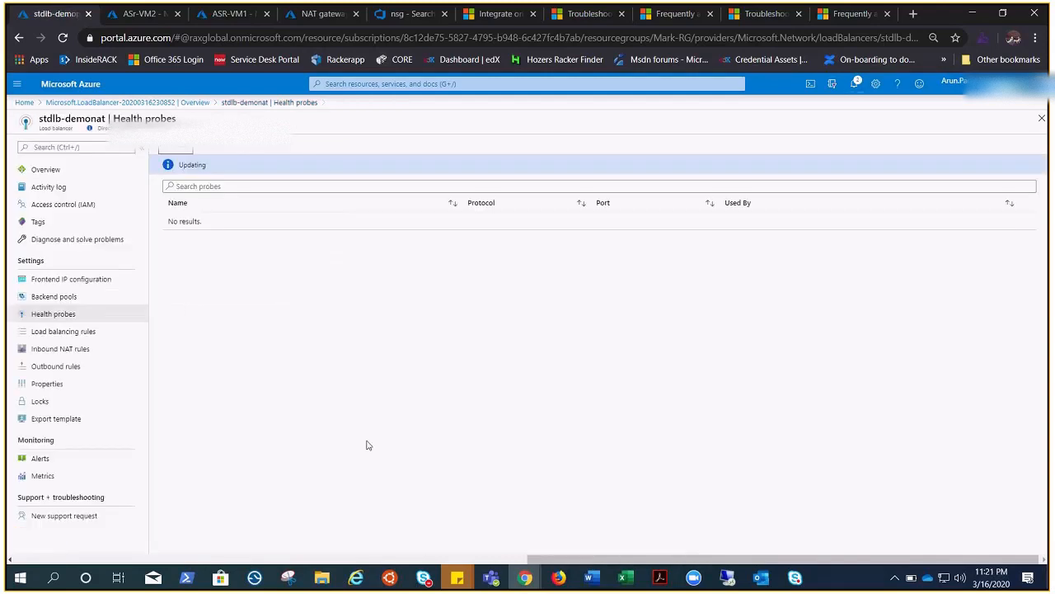
Review the load balancer's load balancing rules, health probes and backend pool list.
click(62, 334)
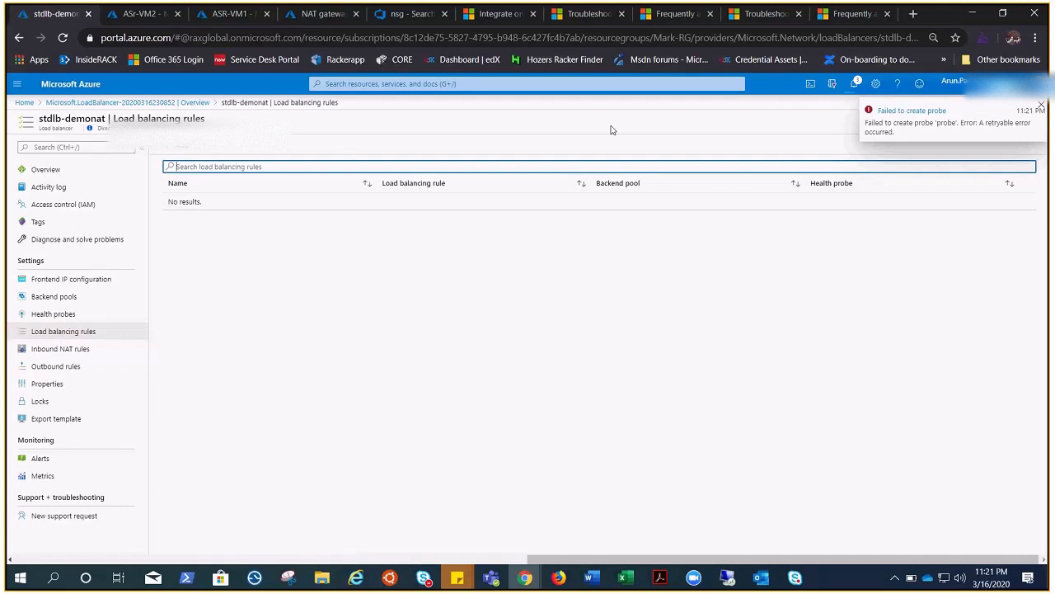
click(53, 313)
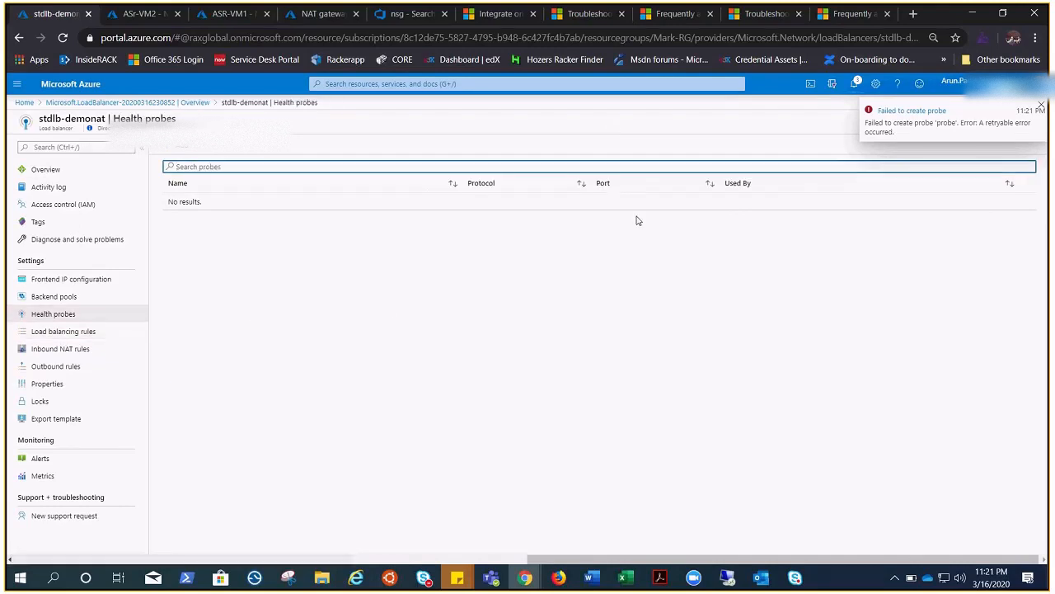
click(54, 296)
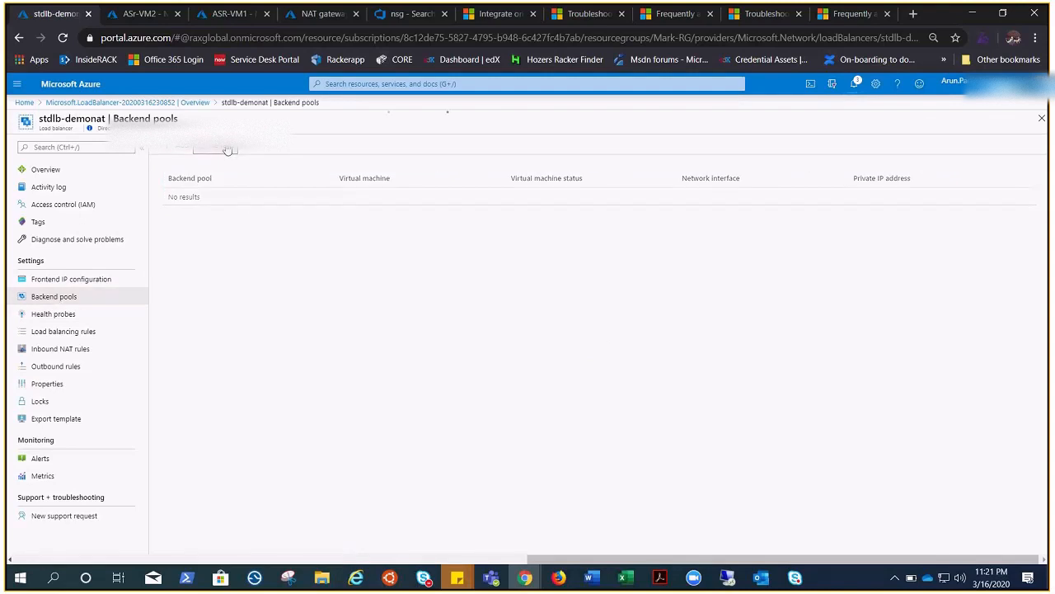
click(173, 203)
click(173, 203)
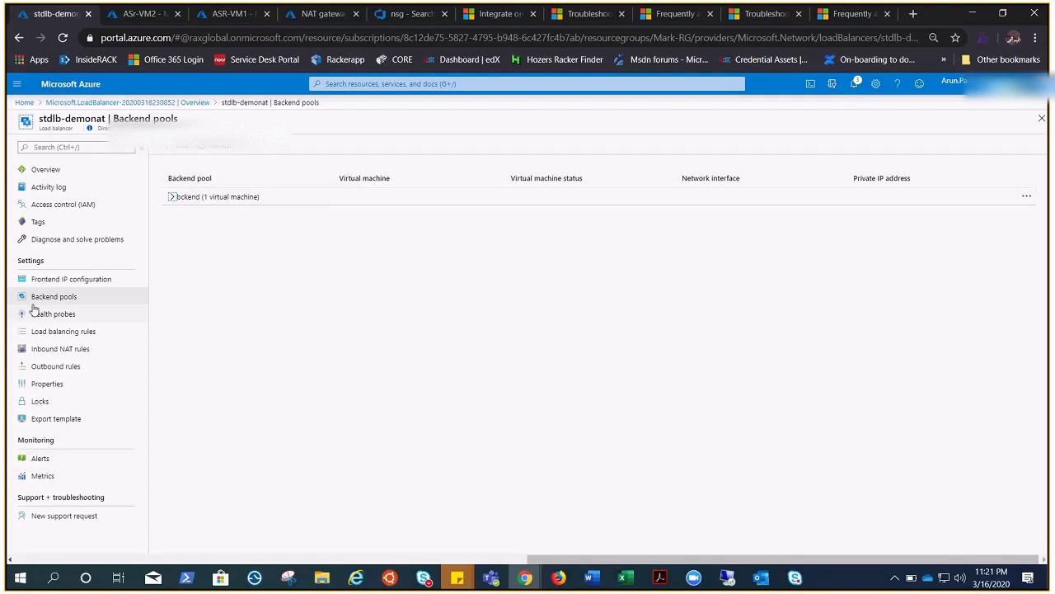
Try to add a health probe named probei to the load balancer, keeping TCP on port 80.
click(52, 313)
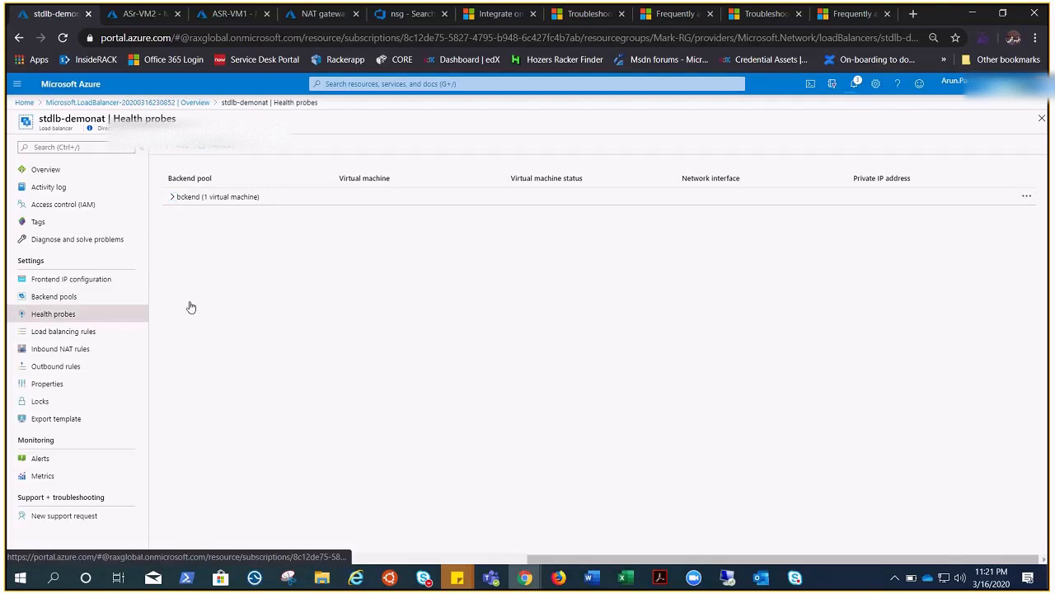
click(182, 147)
text(pro)
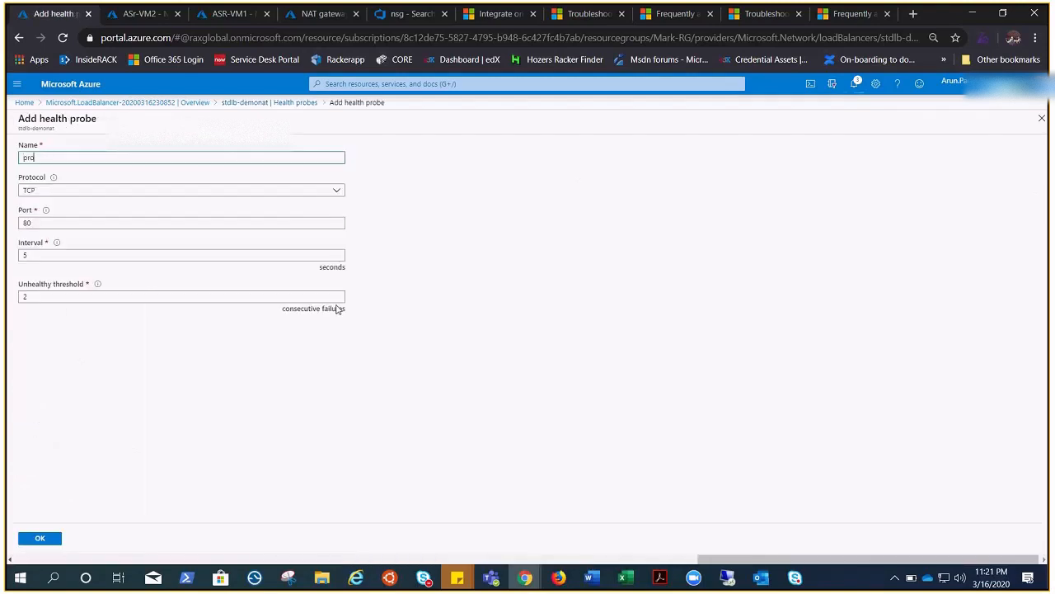
text(be1)
click(35, 538)
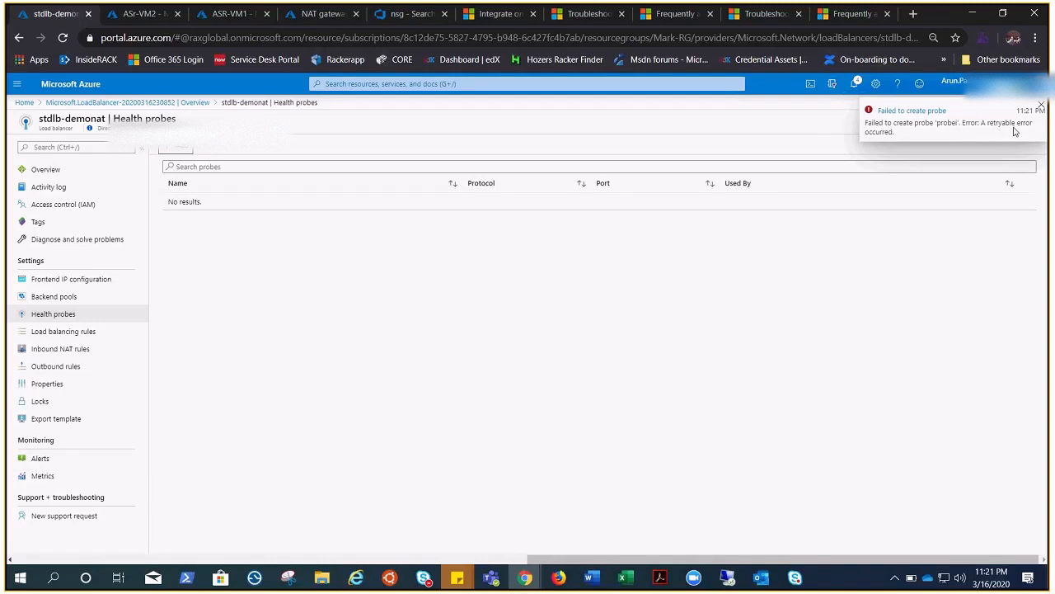
Reopen the stdlb-demonat load balancer and try to add a TCP health probe on port 80 named probehealth.
click(933, 117)
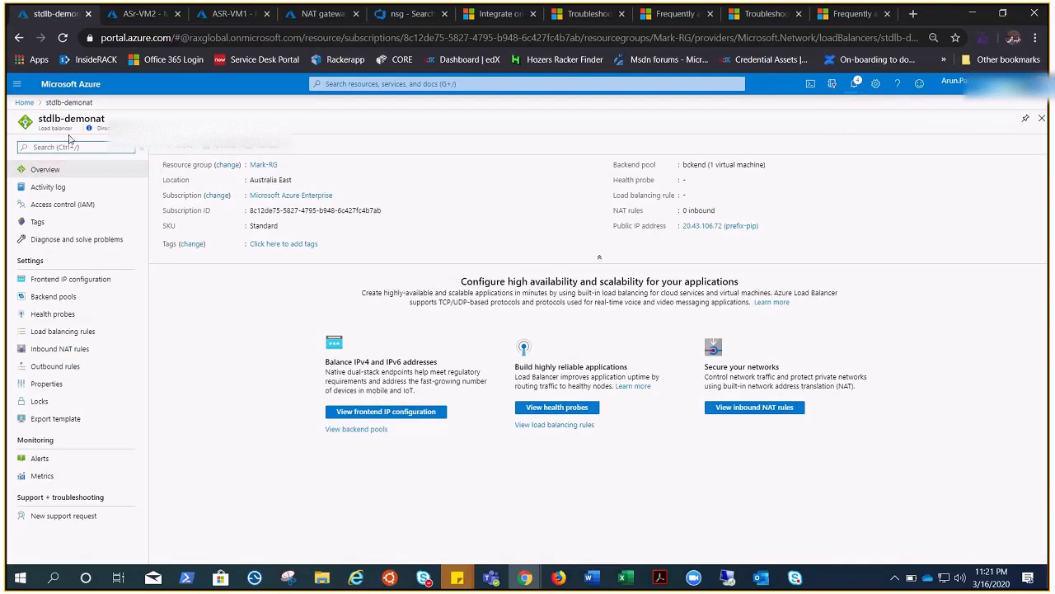
click(53, 311)
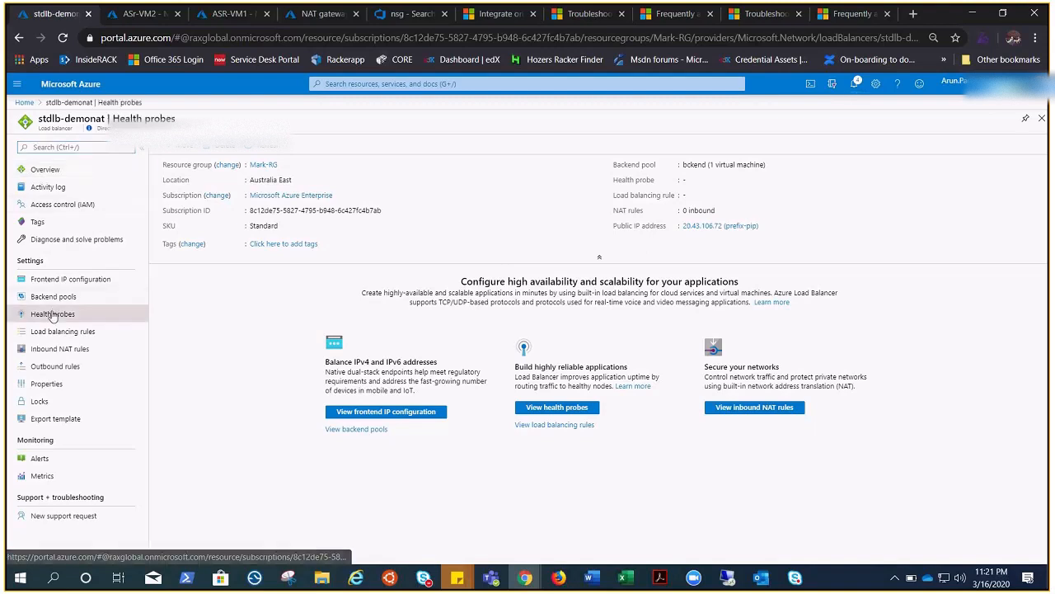
click(147, 150)
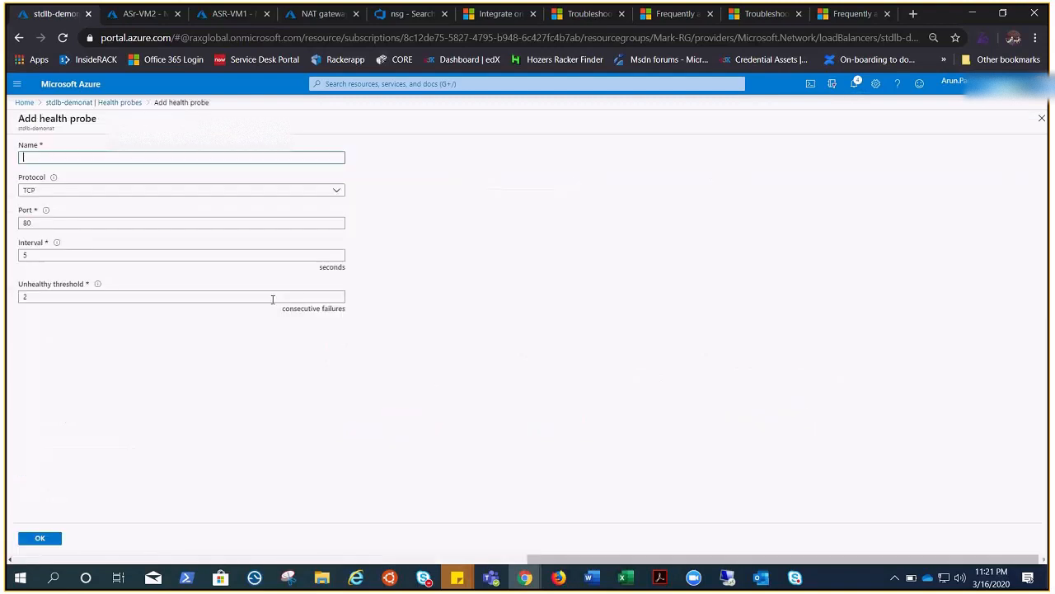
text(probehealth)
click(58, 536)
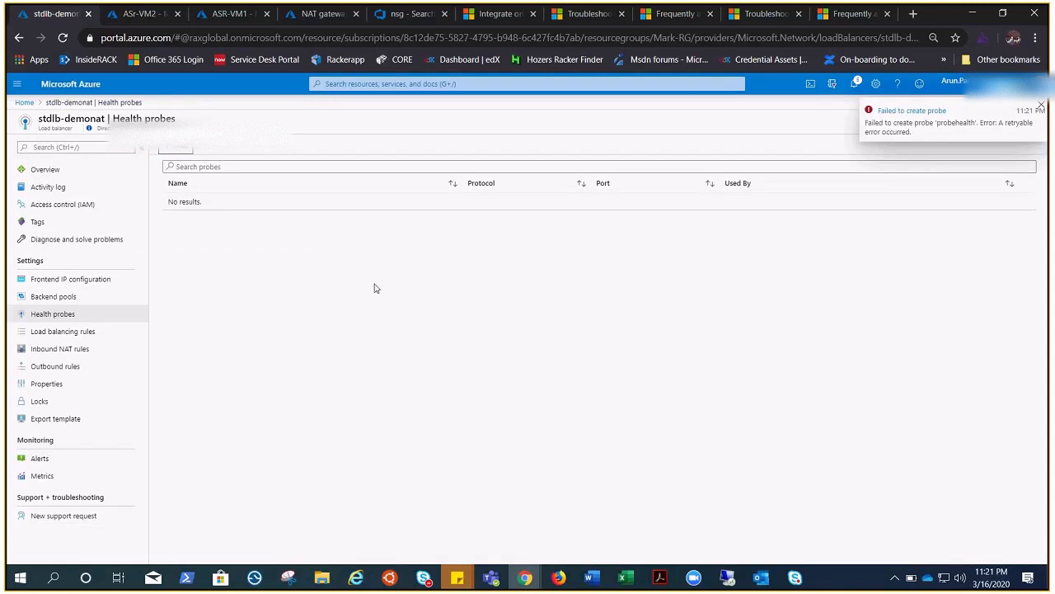
Try to add a load balancing rule to the load balancer and leave the form.
click(57, 331)
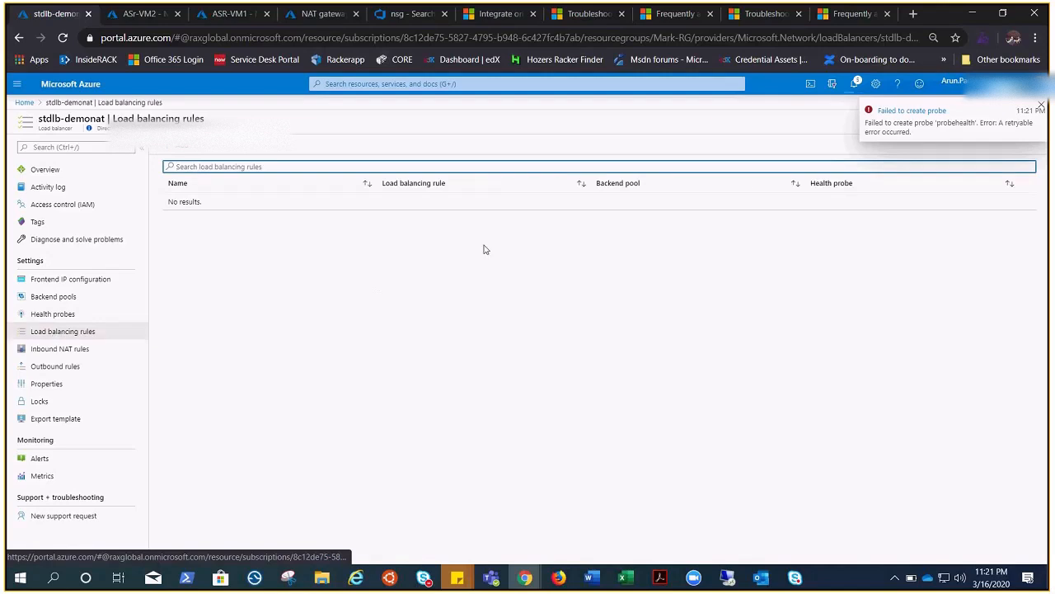
click(183, 150)
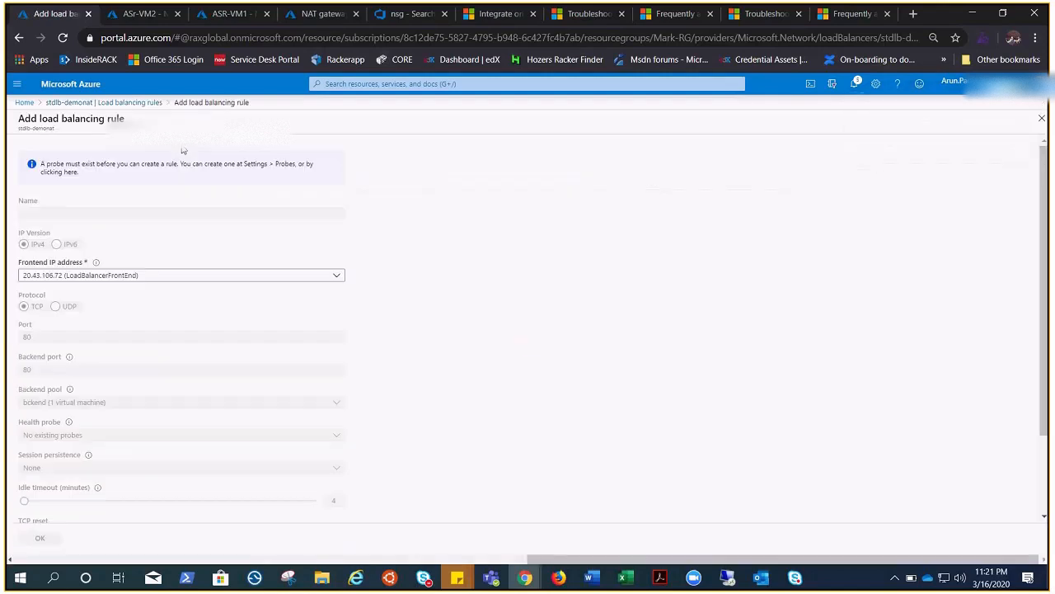
drag(564, 558, 80, 544)
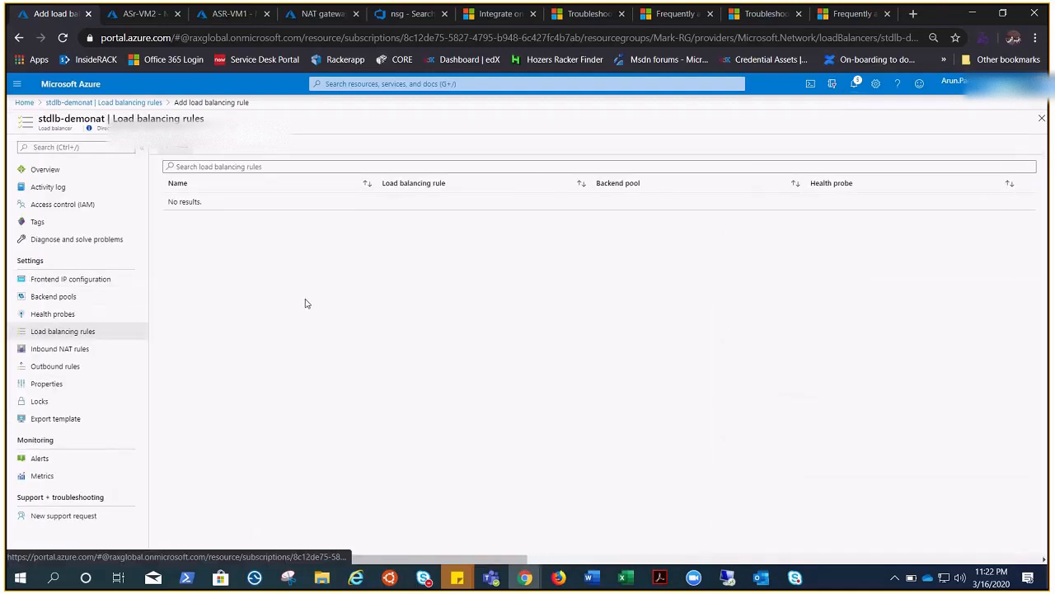
Compare the load balancer's frontend IP address with the public IP address of ASr-VM2.
click(70, 280)
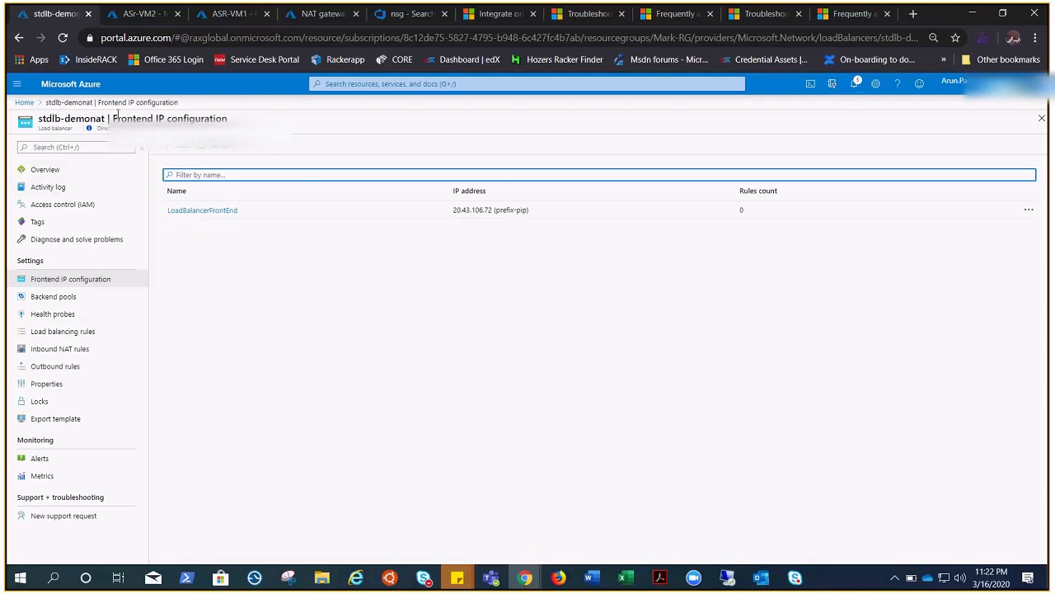
click(136, 15)
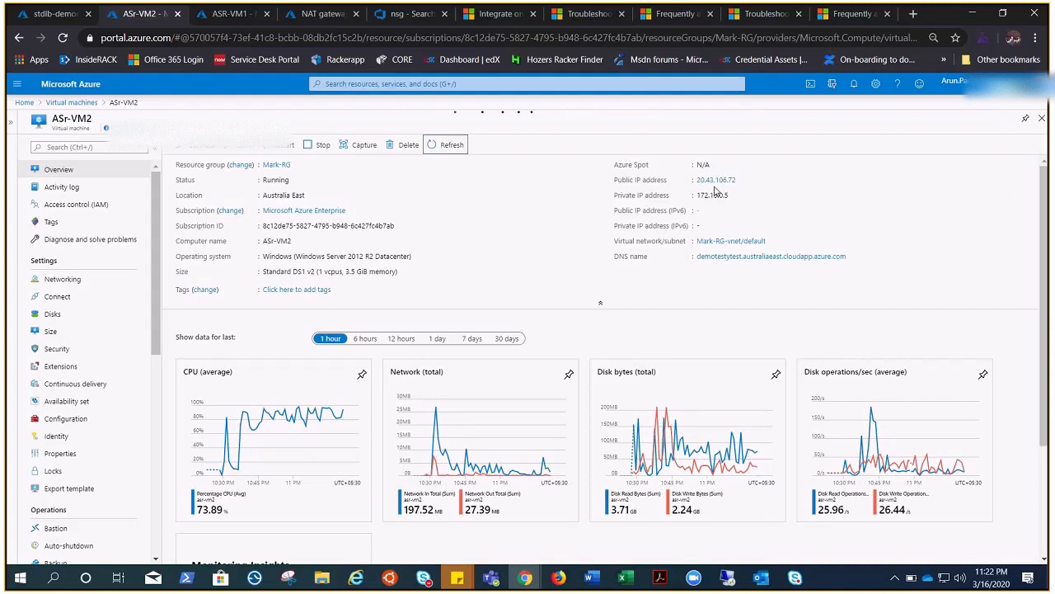
click(56, 15)
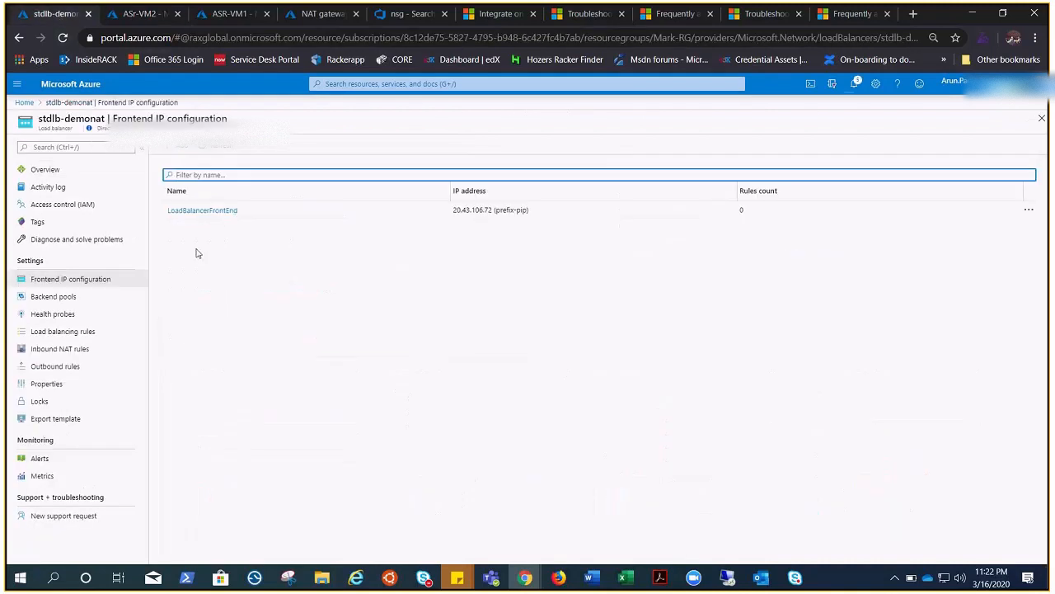
Rerun the public IP search in the 172.16.0.5 remote session's browser and check ASr-VM2's overview in the Azure portal.
click(727, 577)
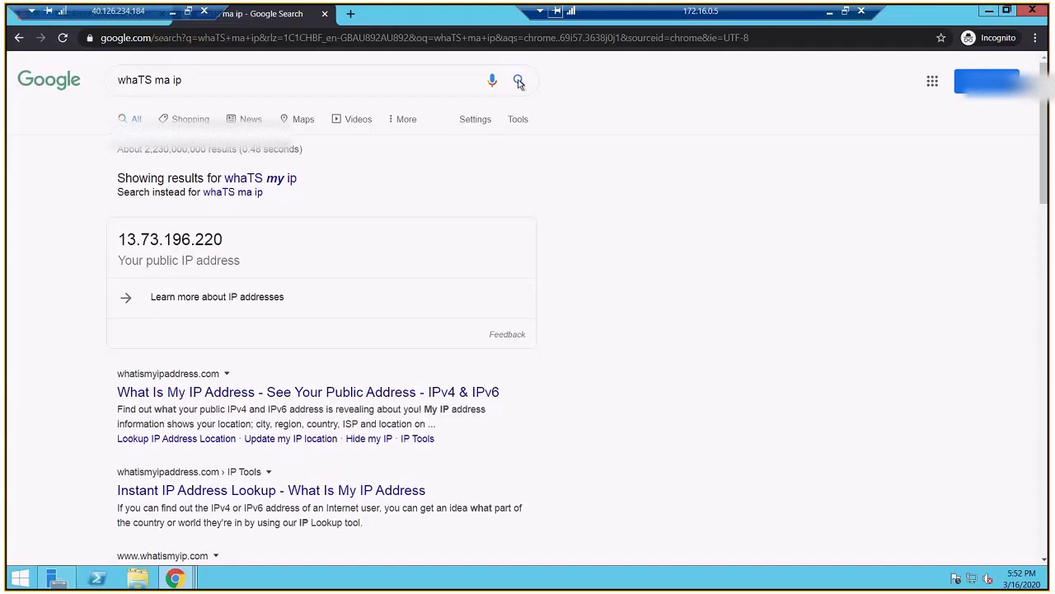
click(518, 81)
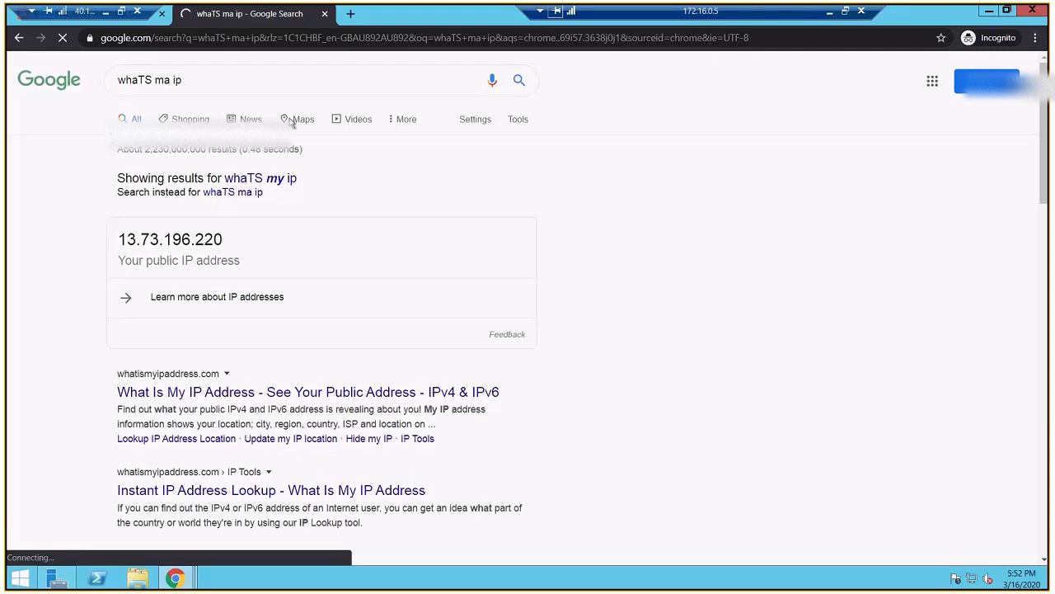
click(121, 13)
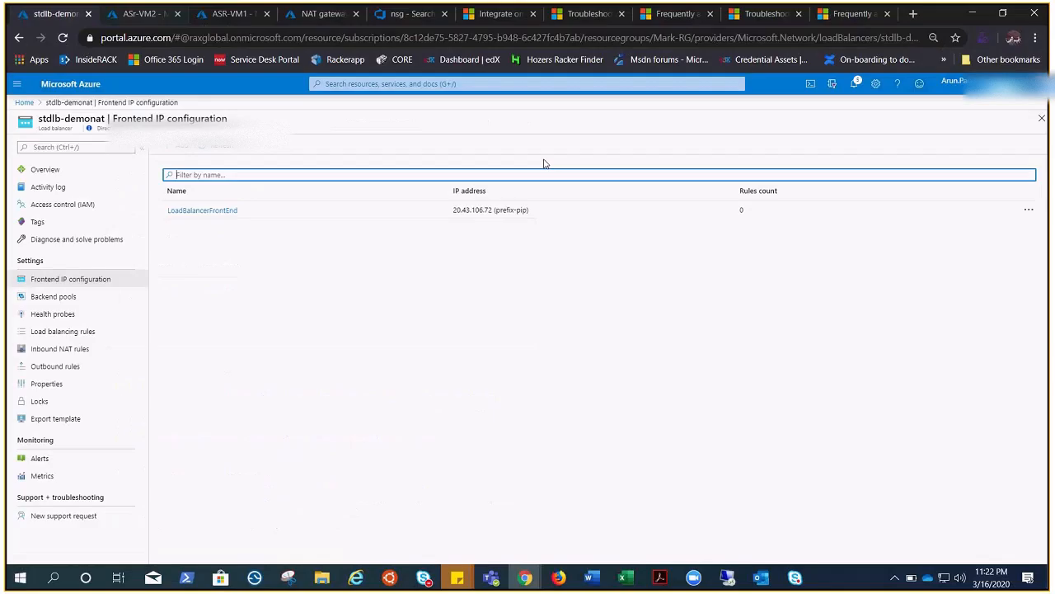
click(133, 20)
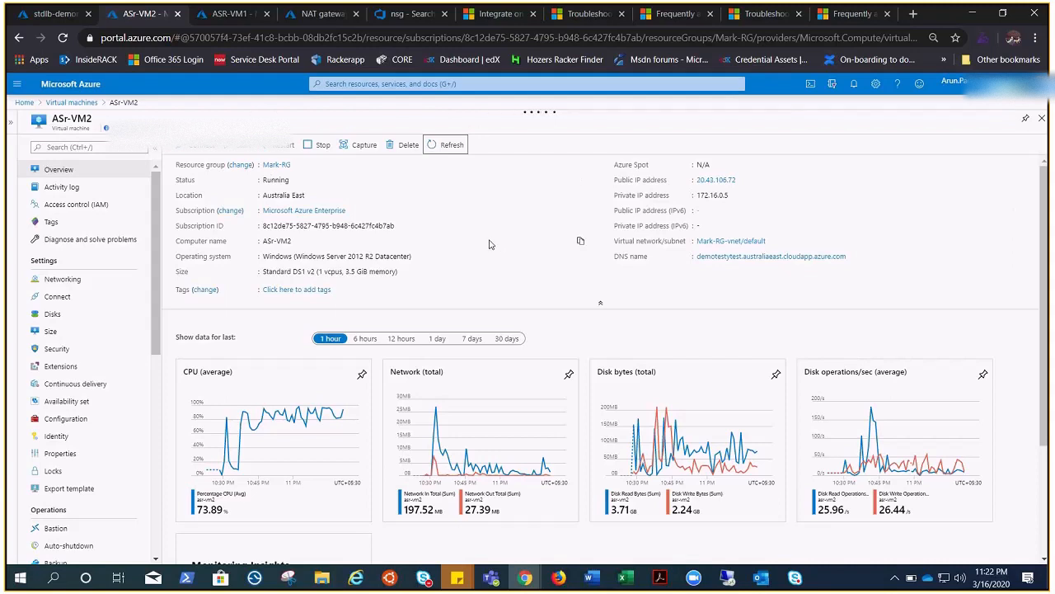
click(727, 577)
Start a new NAT gateway in resource group Mark-RG, named nattynat-gwy, in the Australia East region.
click(322, 14)
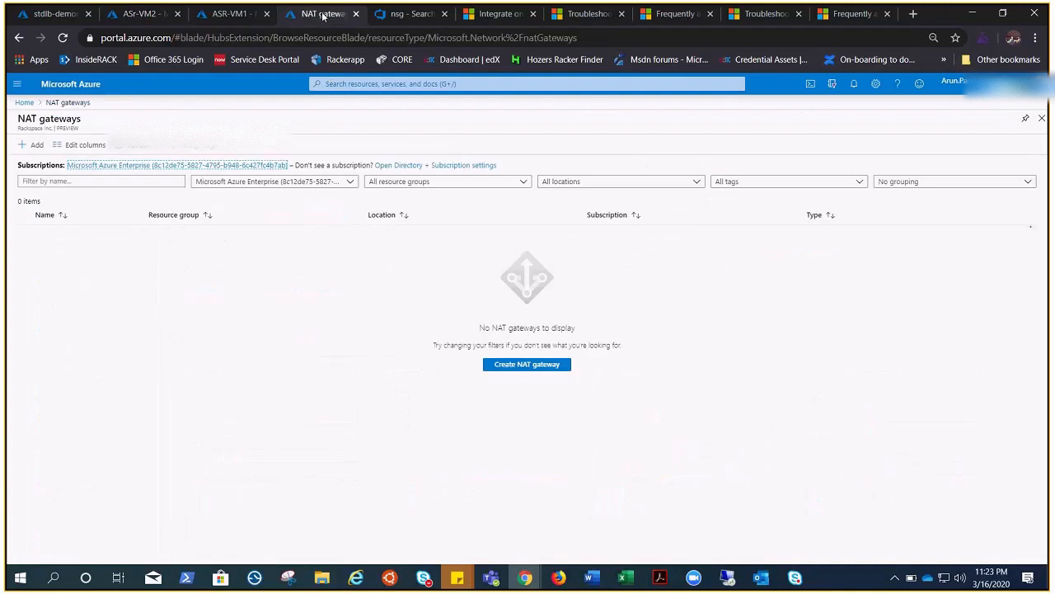
click(521, 373)
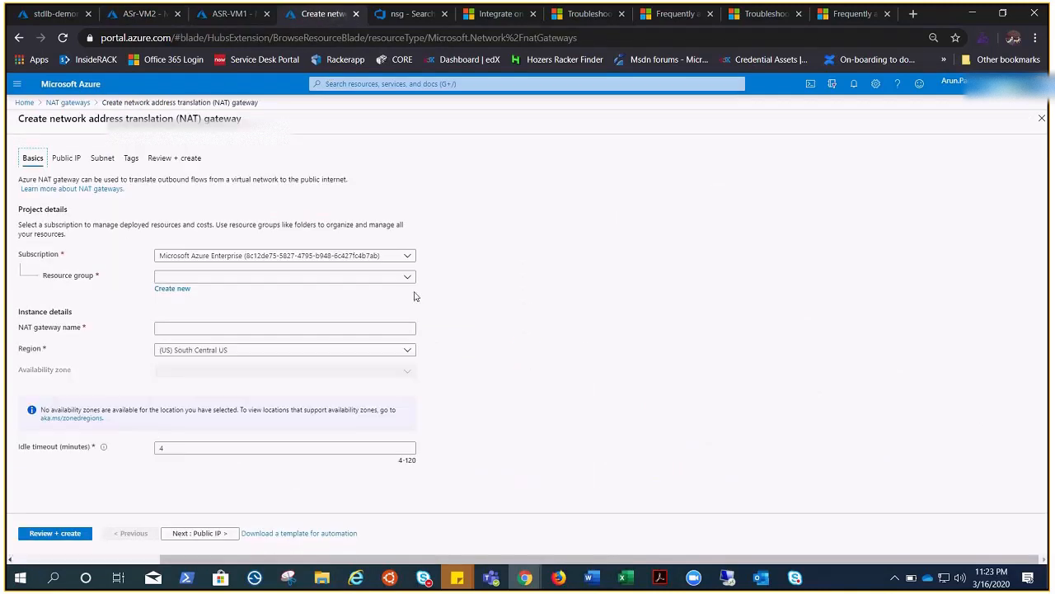
click(409, 280)
scroll(272, 379, down, 5)
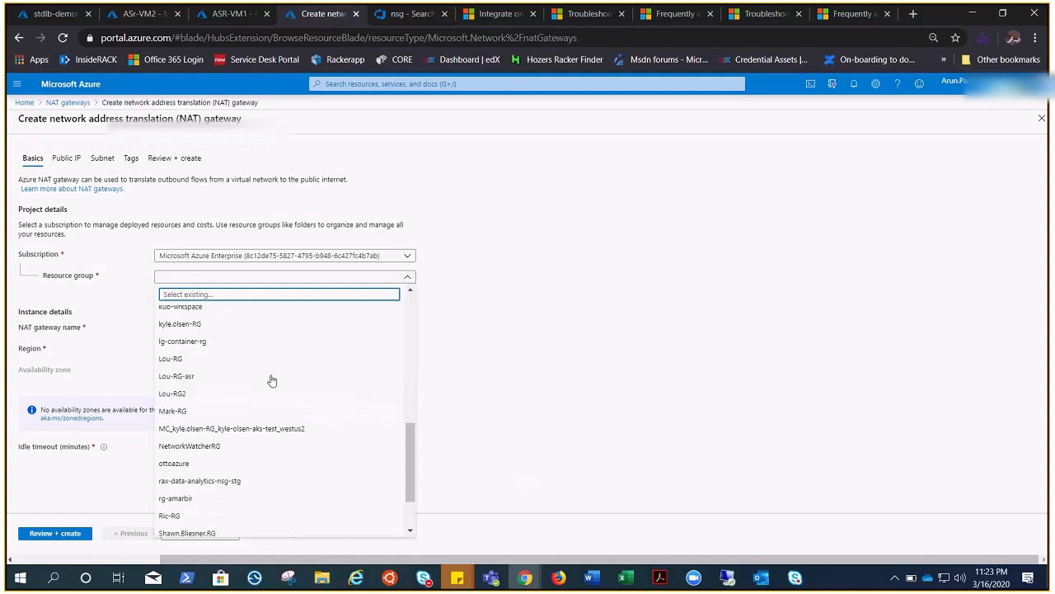
click(182, 364)
click(183, 328)
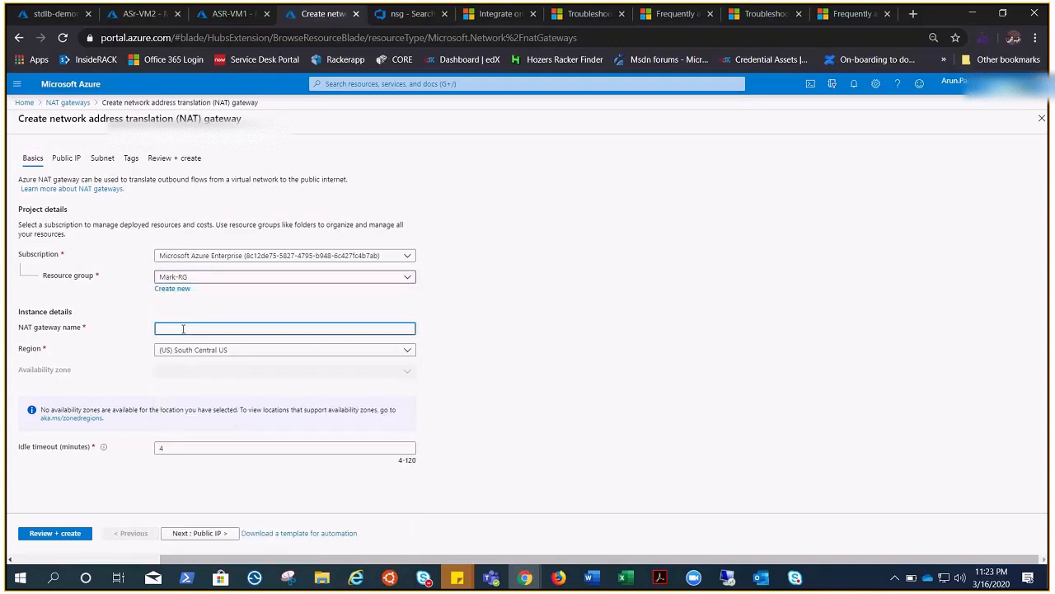
text(nattynat-s)
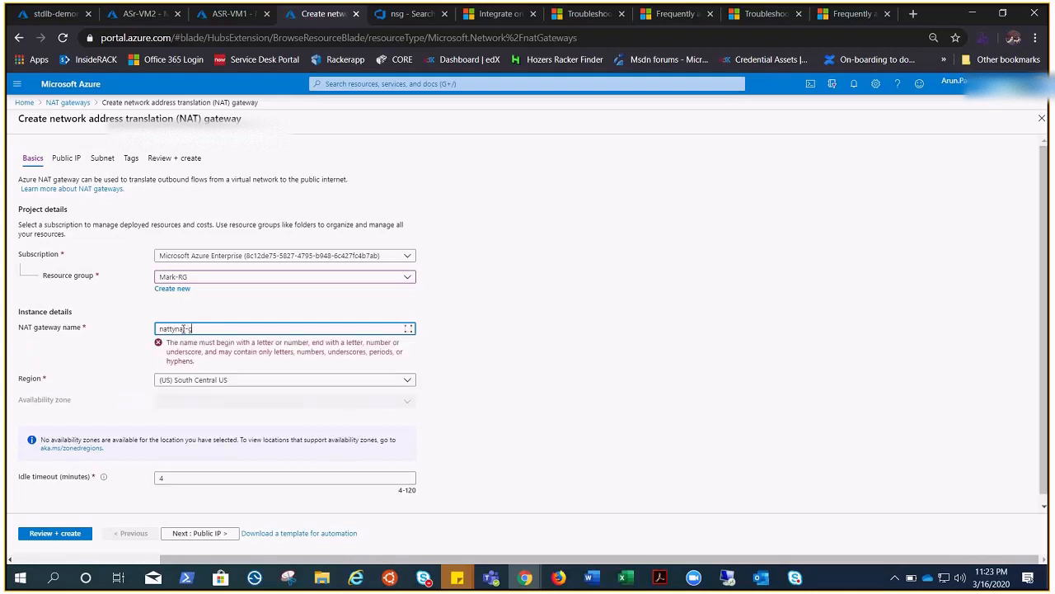
text(wy)
click(405, 356)
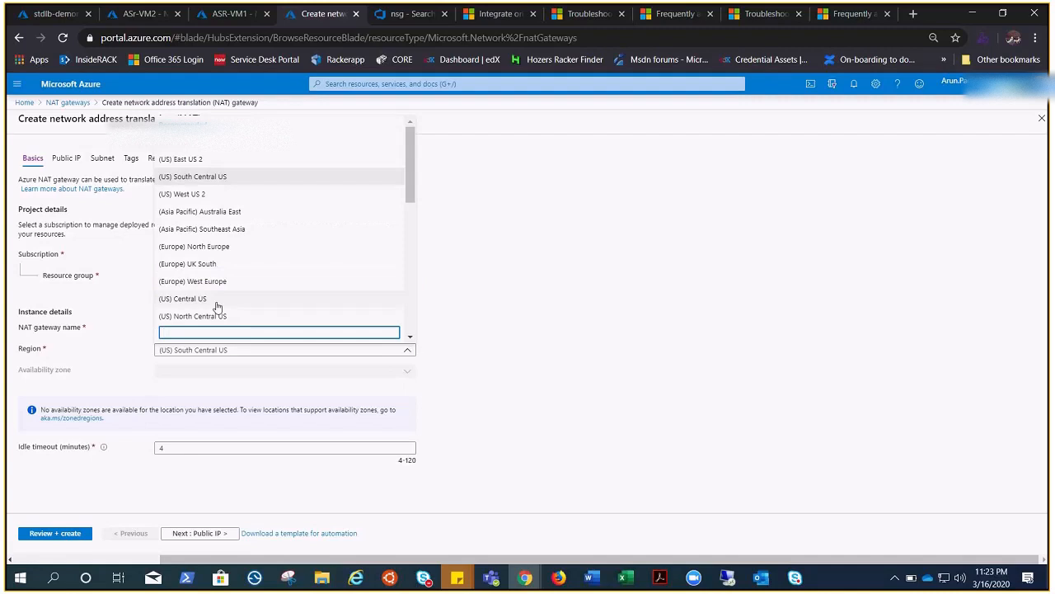
click(221, 212)
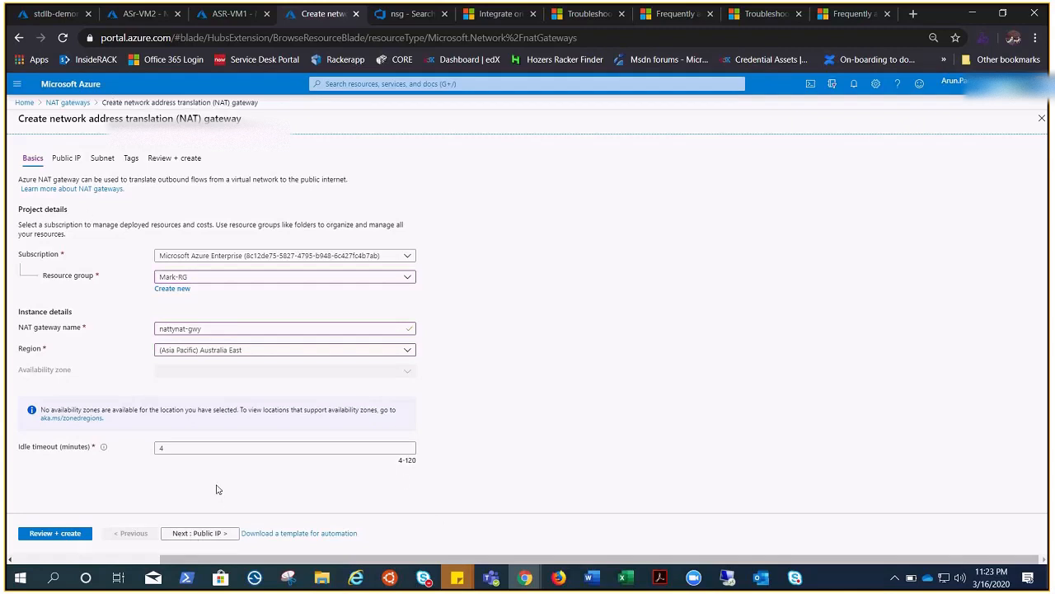
Create a new public IP address named nat-gy-pip for the NAT gateway, leaving the public IP prefixes unselected.
click(199, 535)
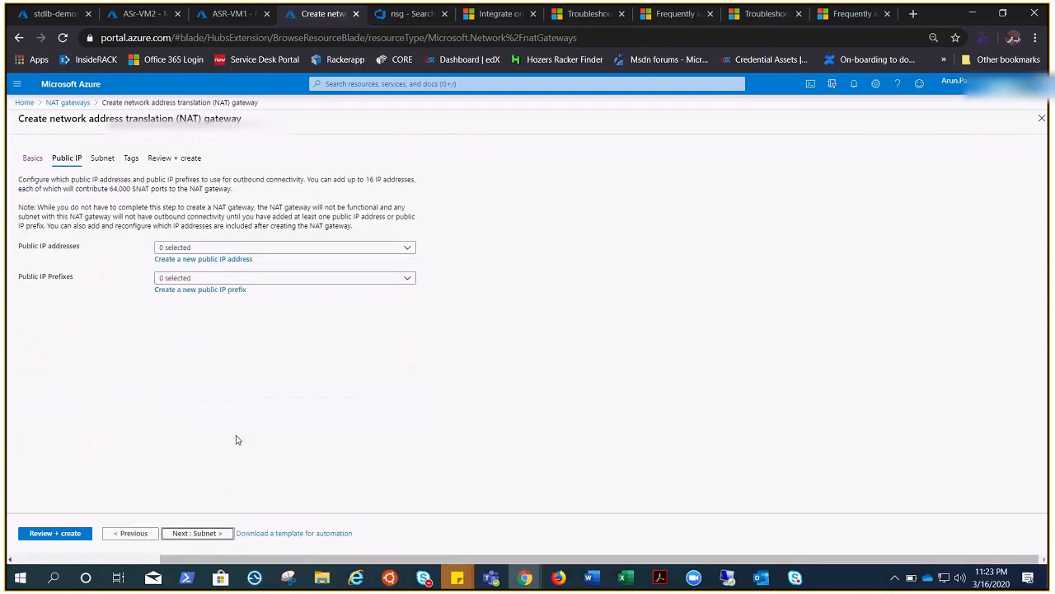
click(408, 247)
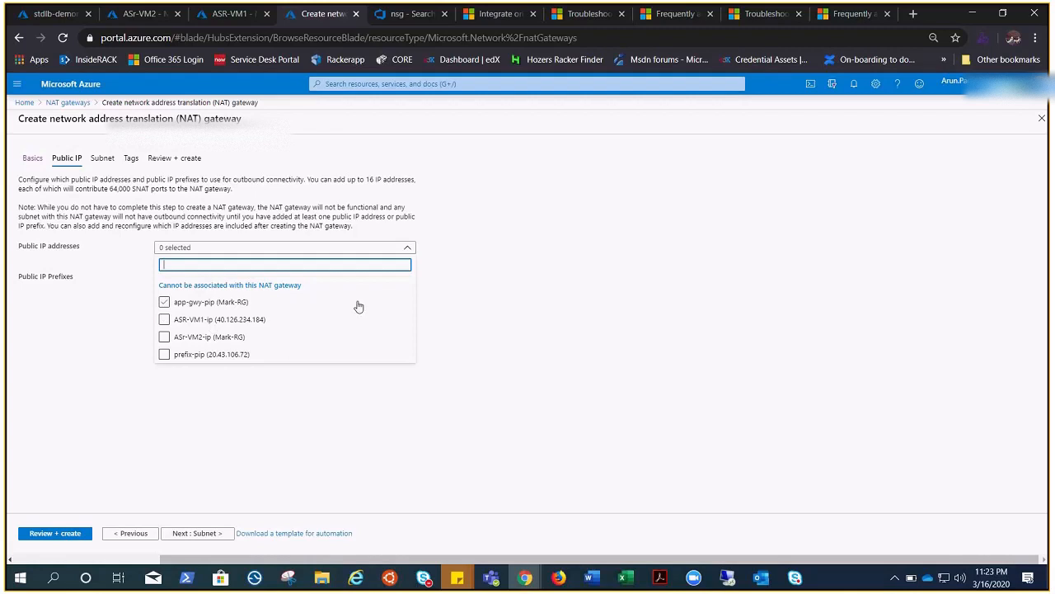
click(122, 309)
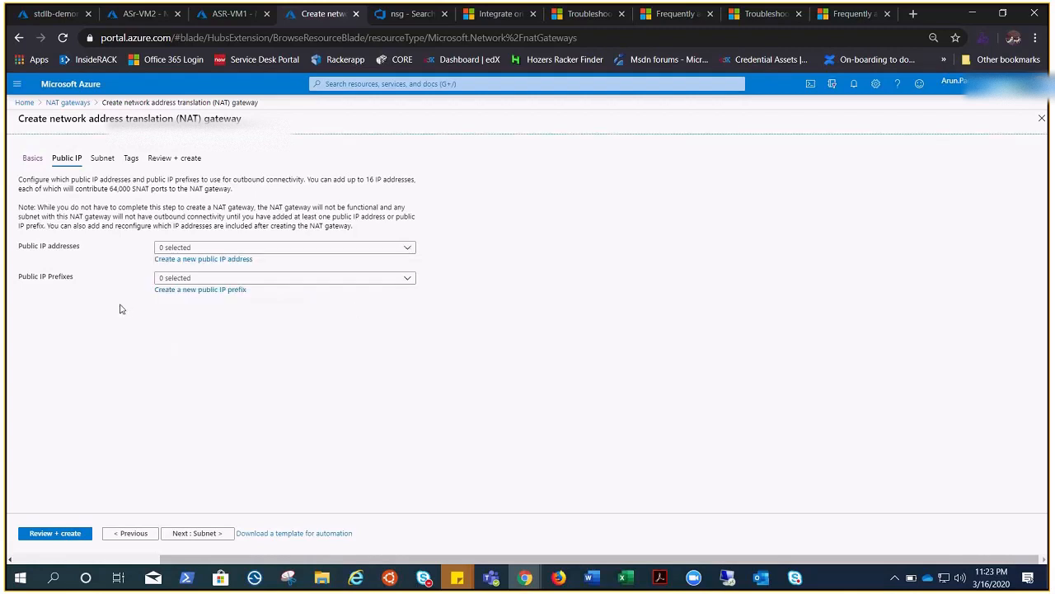
click(224, 260)
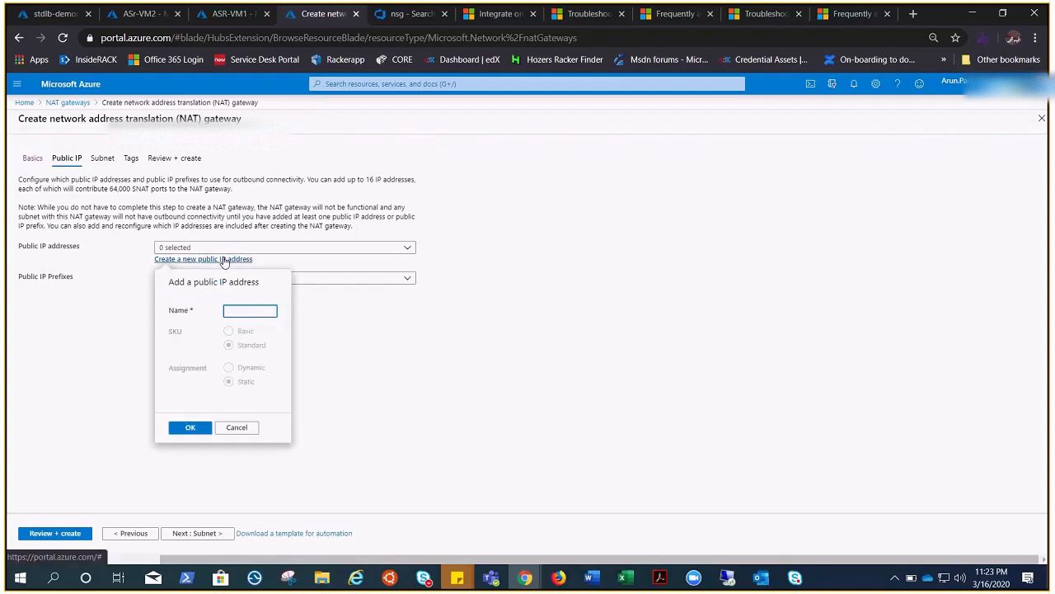
text(nat-gy-pip)
click(177, 427)
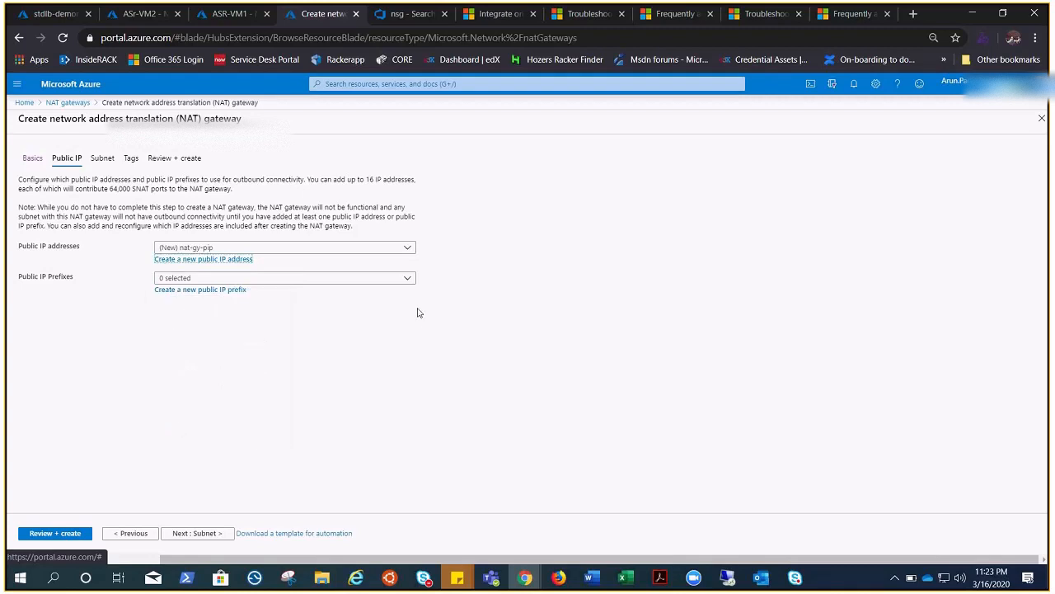
click(312, 280)
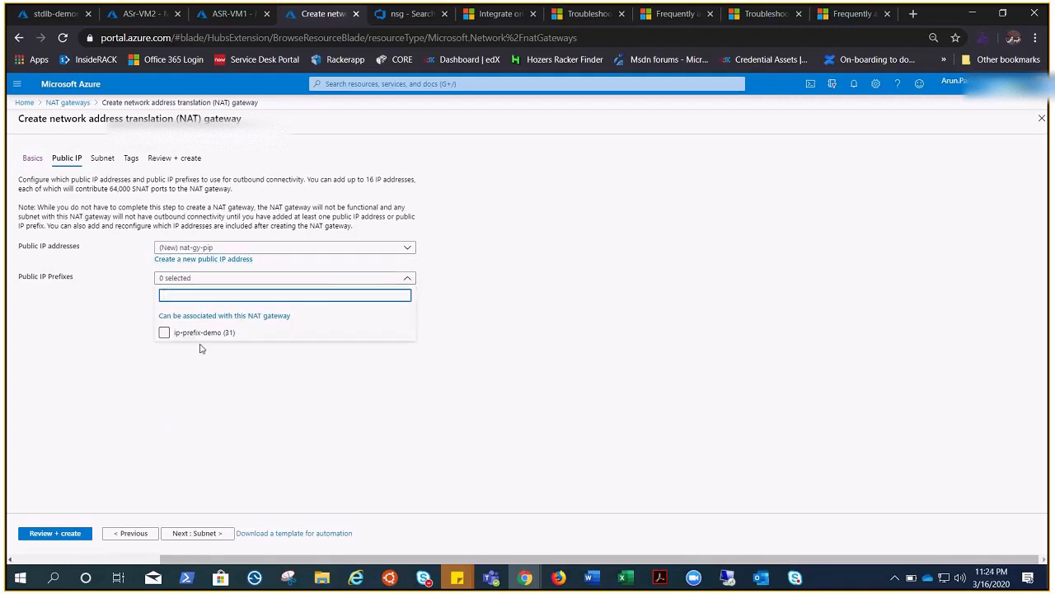
click(192, 378)
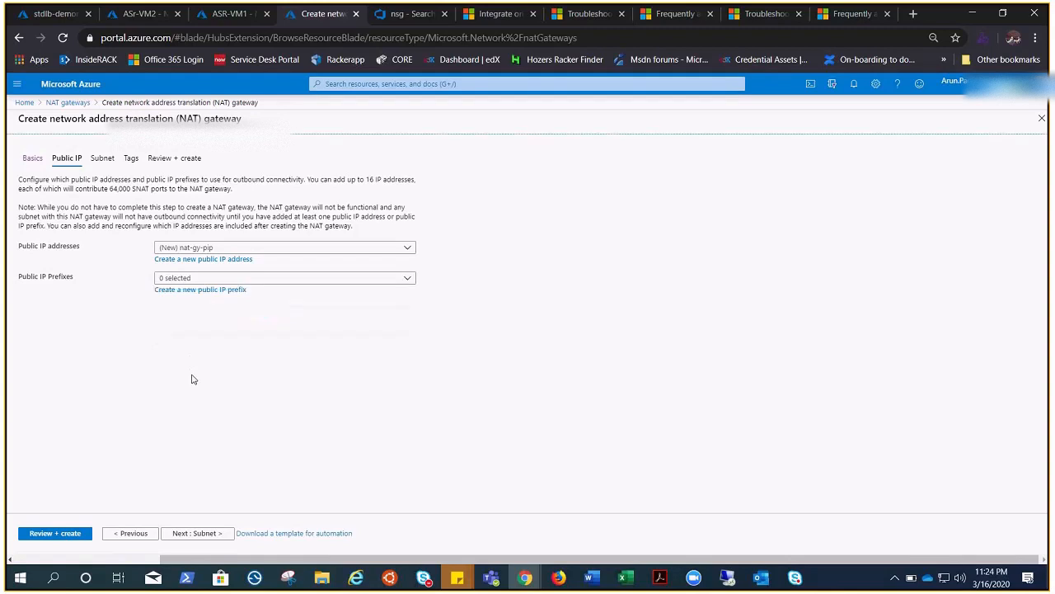
Validate the NAT gateway settings and go back through its Tags, Subnet and Public IP settings.
click(58, 532)
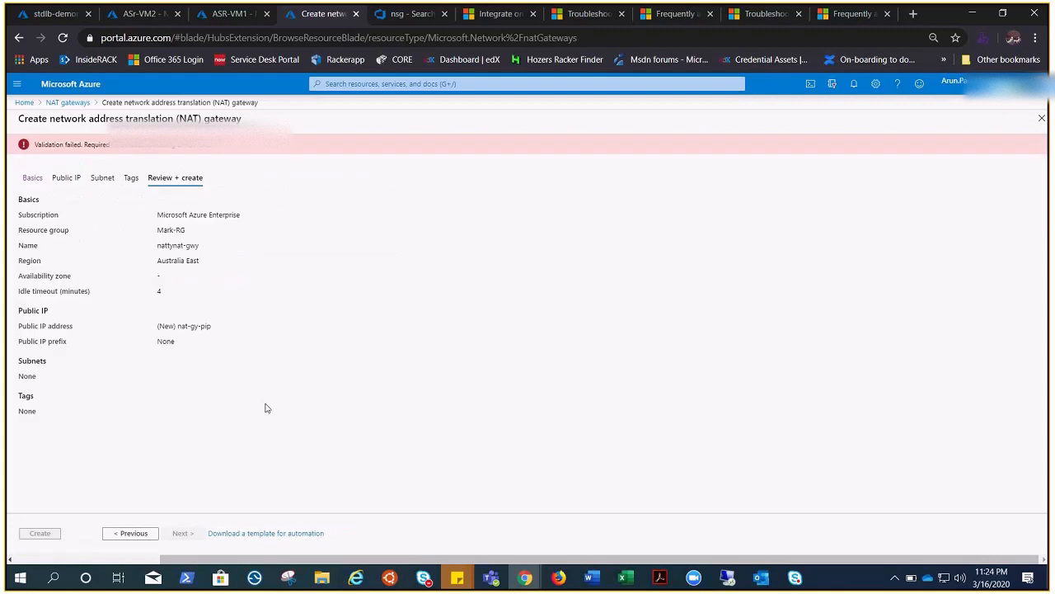
click(134, 534)
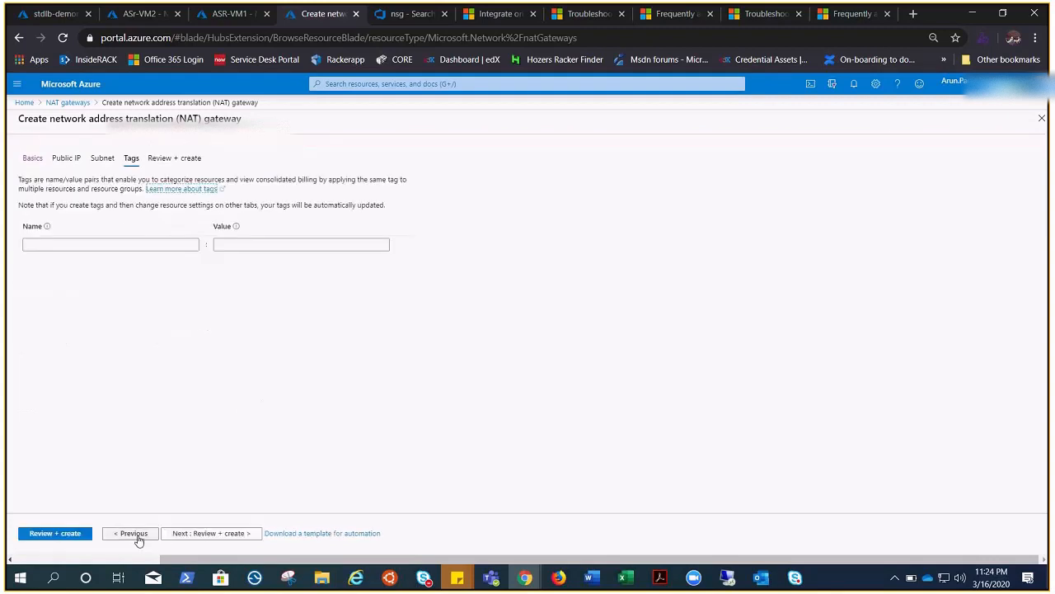
click(119, 535)
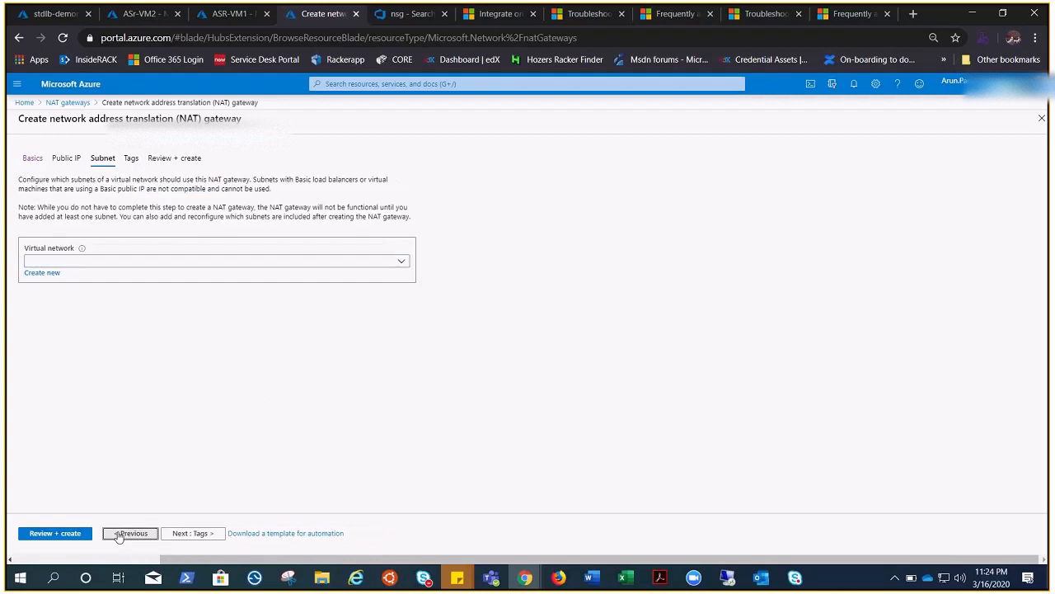
click(120, 534)
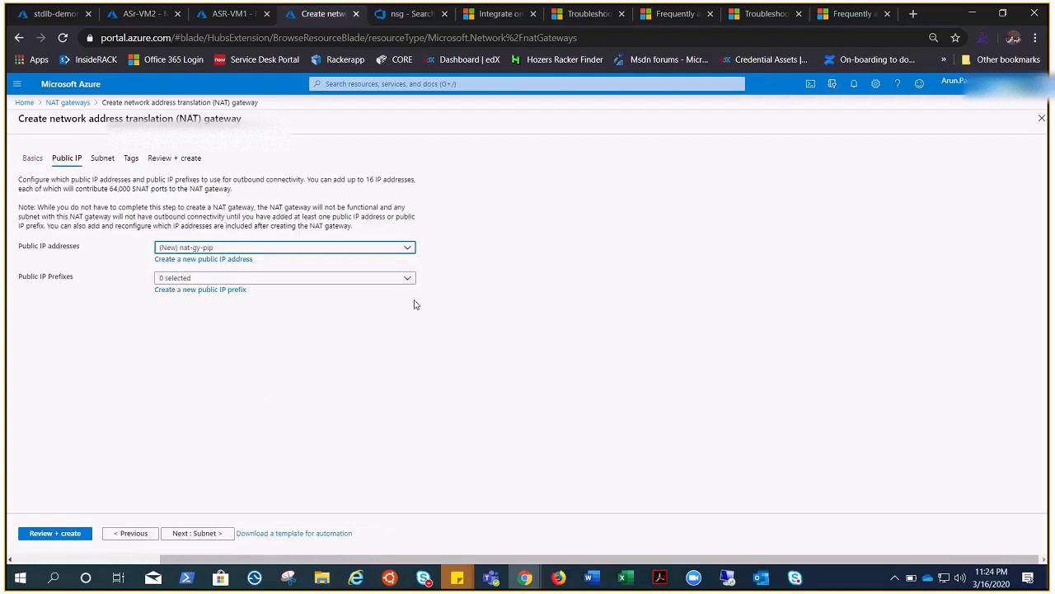
click(186, 536)
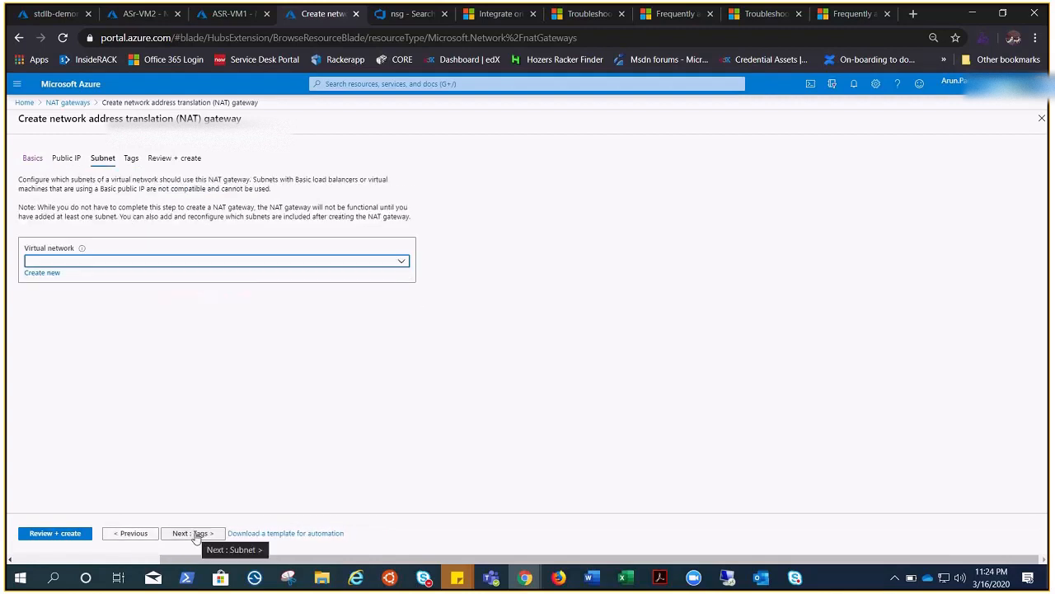
click(120, 534)
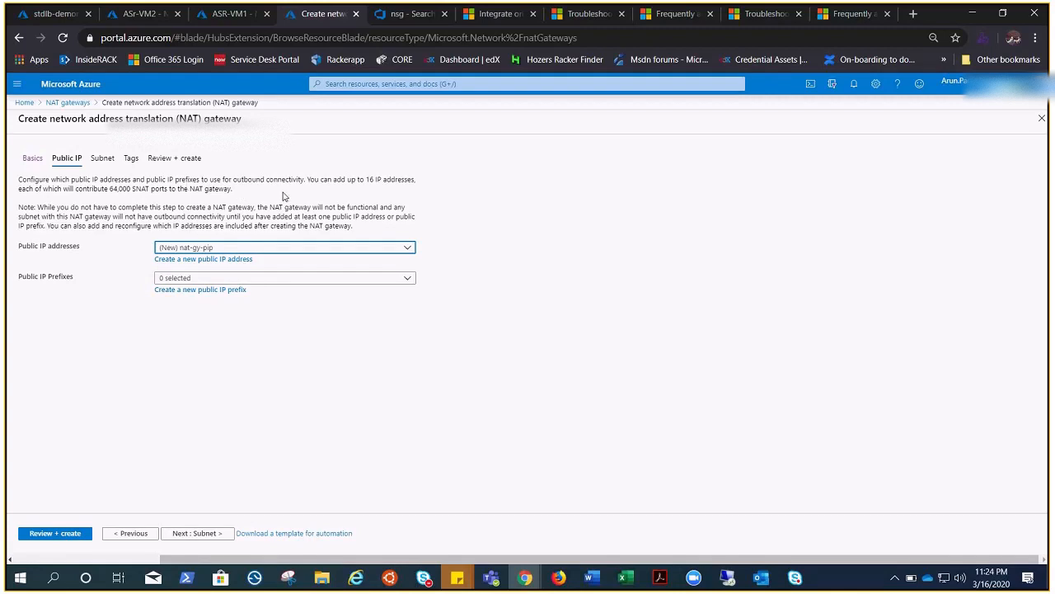
Assign the NAT gateway to GatewaySubnet in virtual network Mark-RG-vnet after checking ASr-VM2's overview, and proceed to the tag settings.
click(191, 534)
click(107, 260)
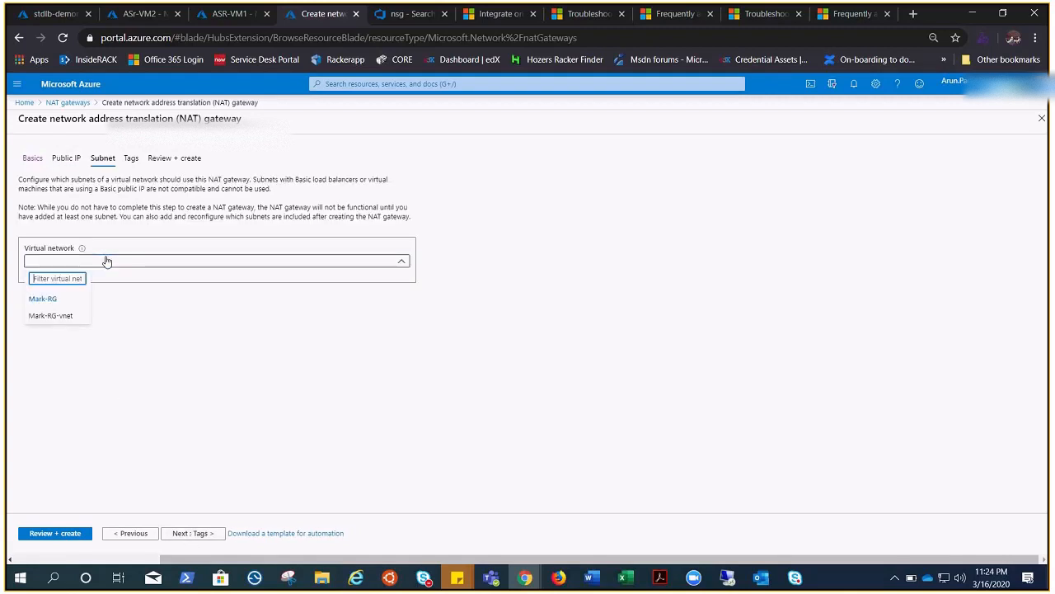
click(51, 316)
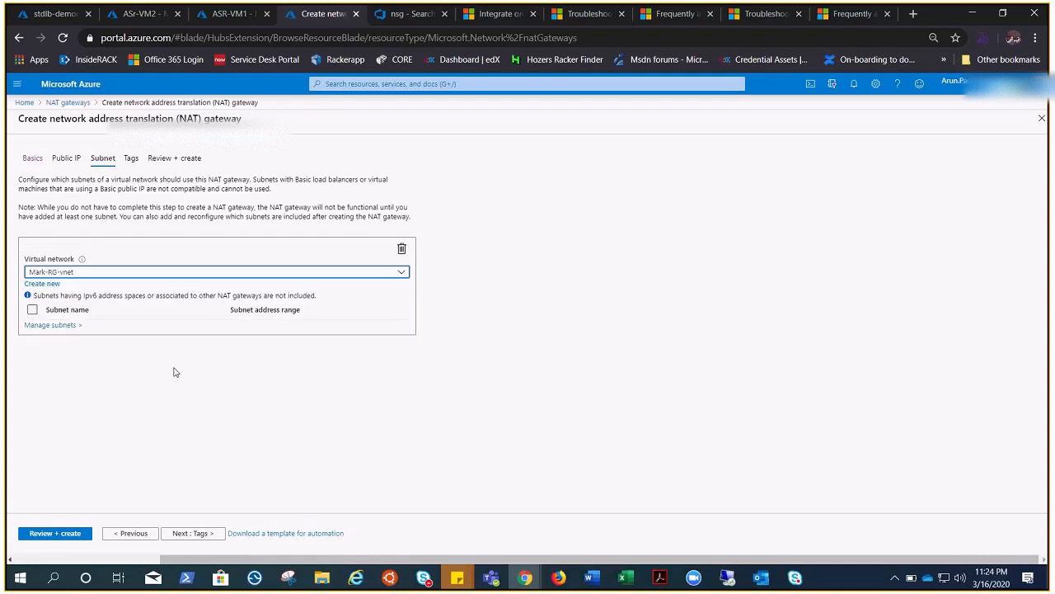
click(132, 20)
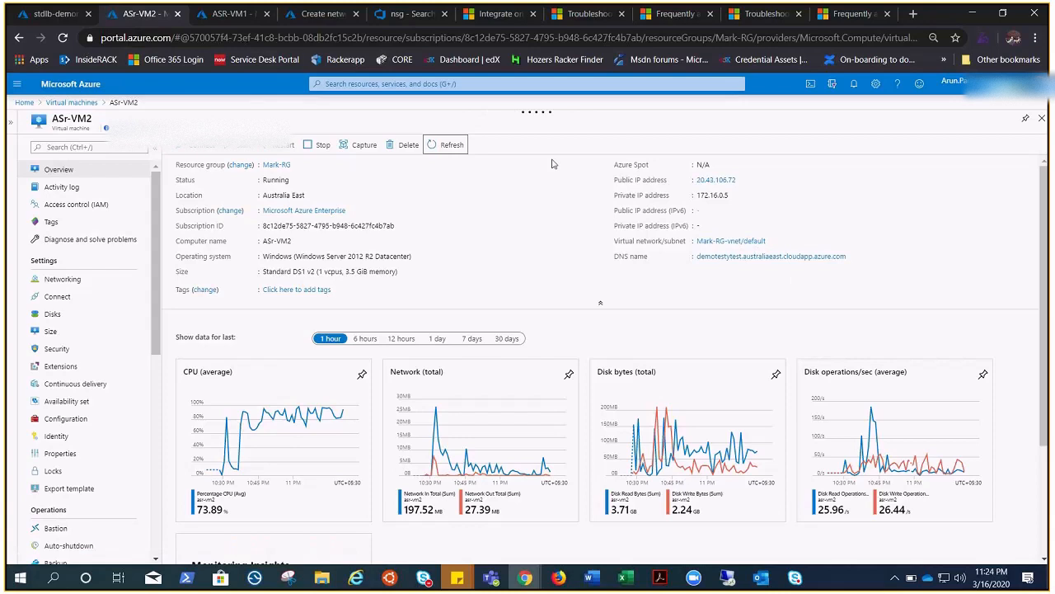
click(314, 17)
click(32, 346)
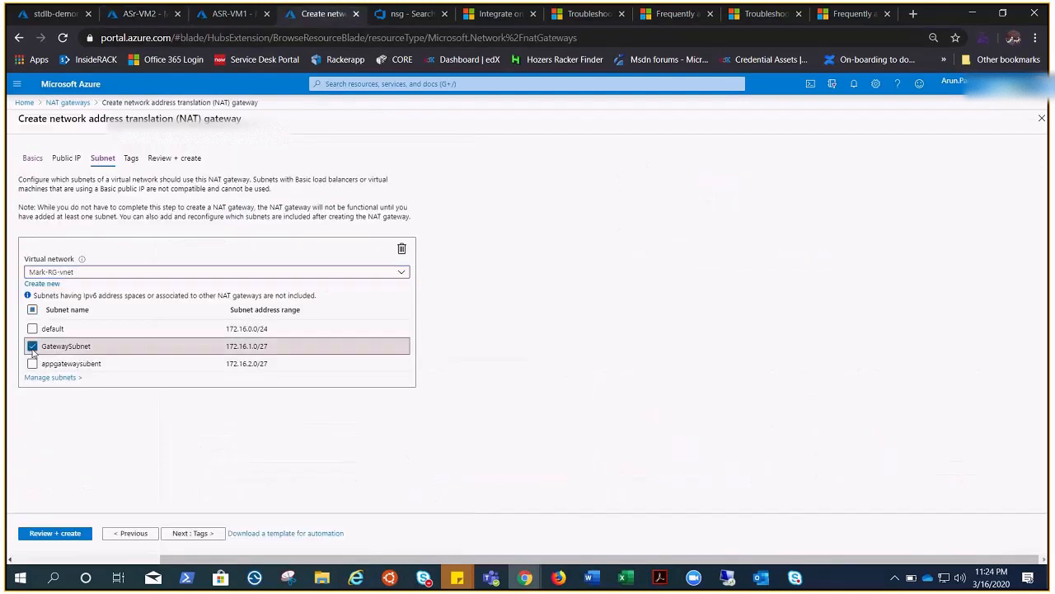
click(181, 533)
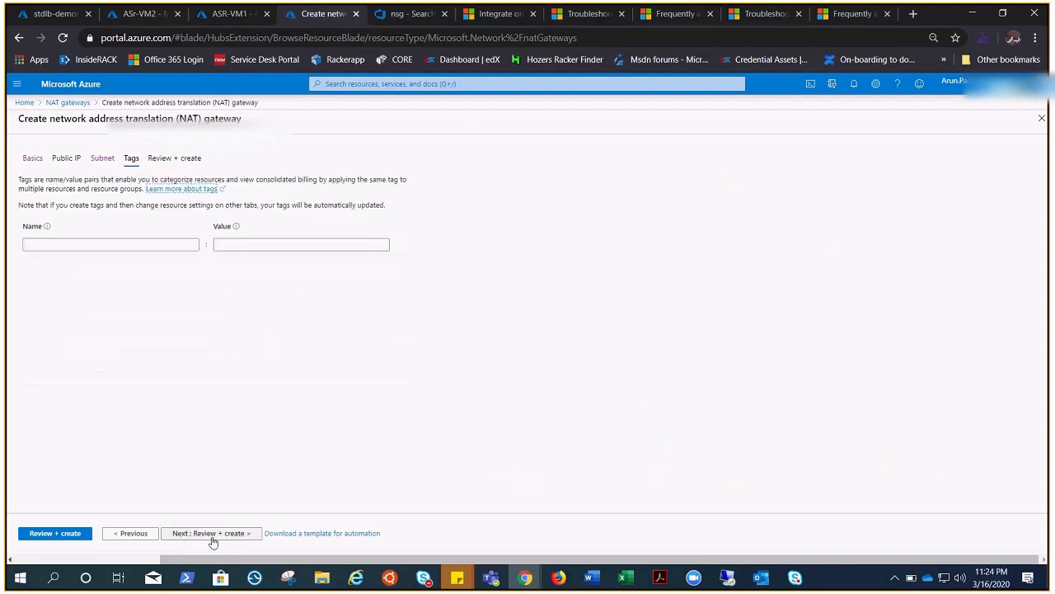
Reload the public IP search in the 172.16.0.5 remote session's browser and return to the Azure portal.
click(728, 579)
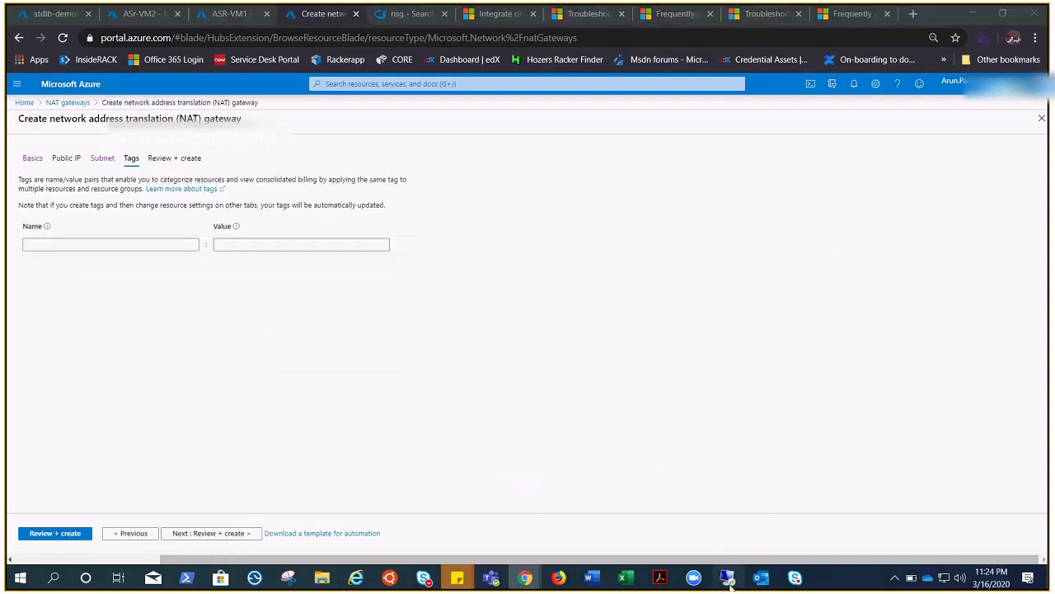
click(62, 39)
click(64, 41)
click(63, 41)
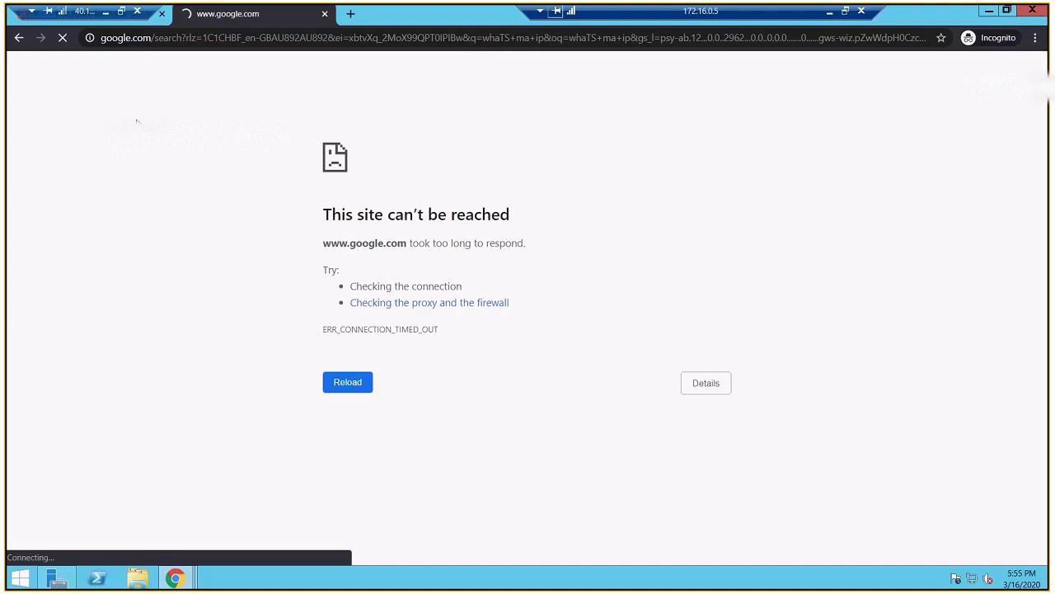
click(106, 13)
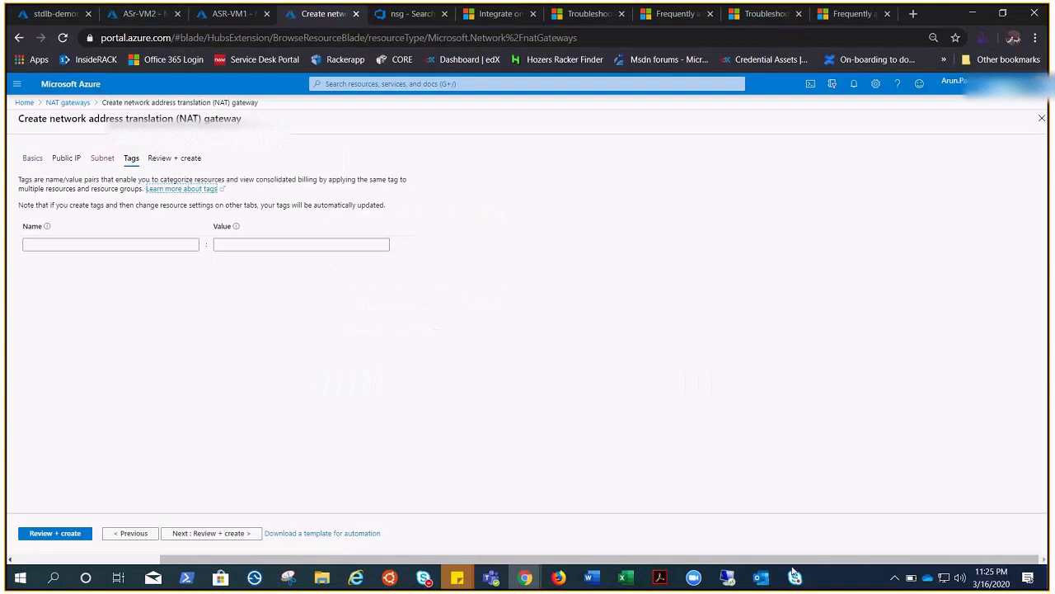
Refresh ASr-VM2's overview and check the frontend IP configuration and backend pools of load balancer stdlb-demonat.
drag(753, 560, 394, 560)
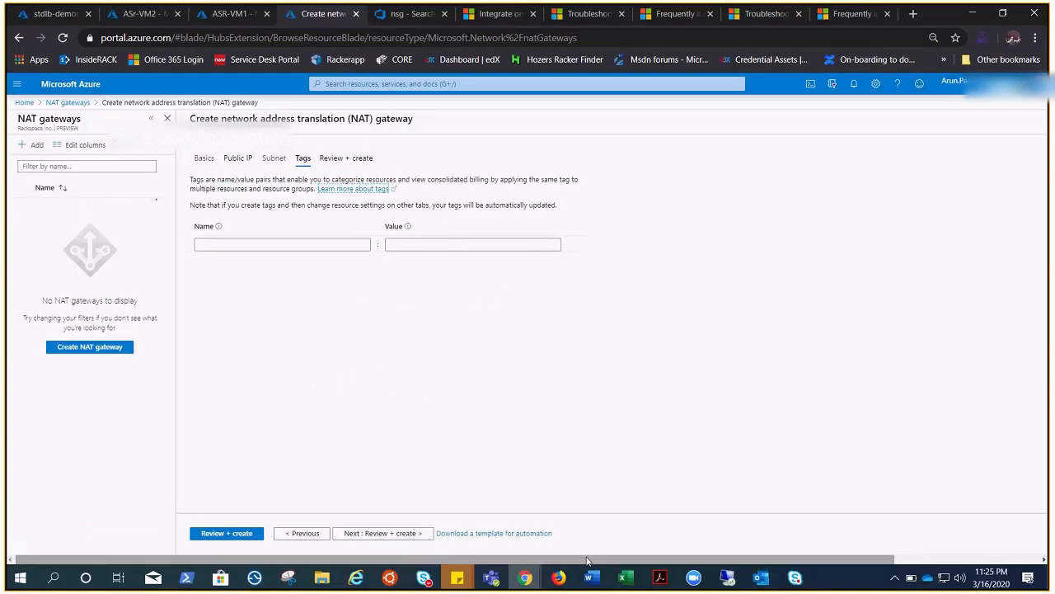
click(134, 16)
click(446, 144)
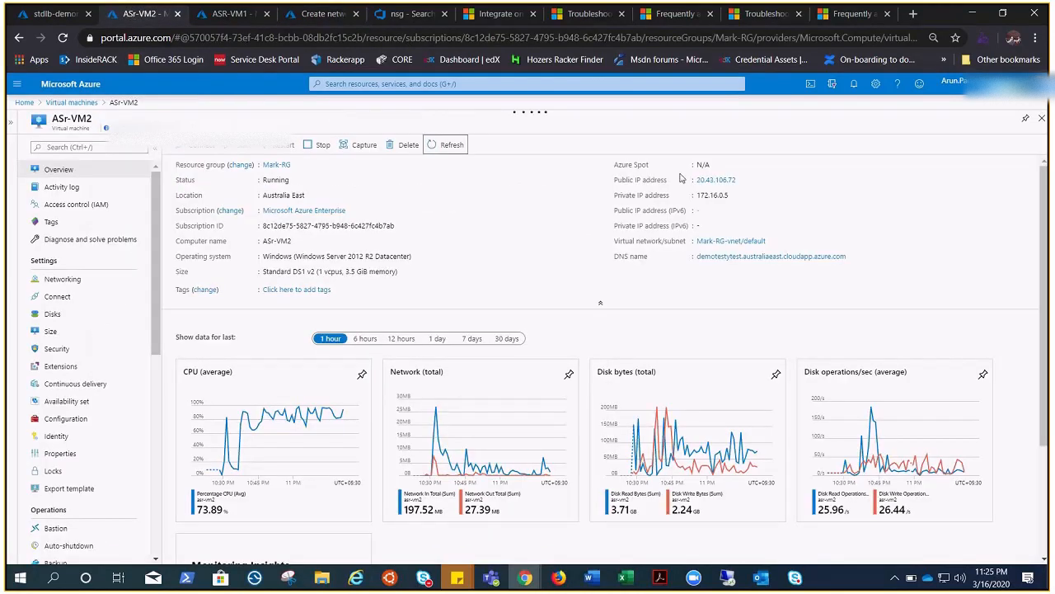
click(47, 14)
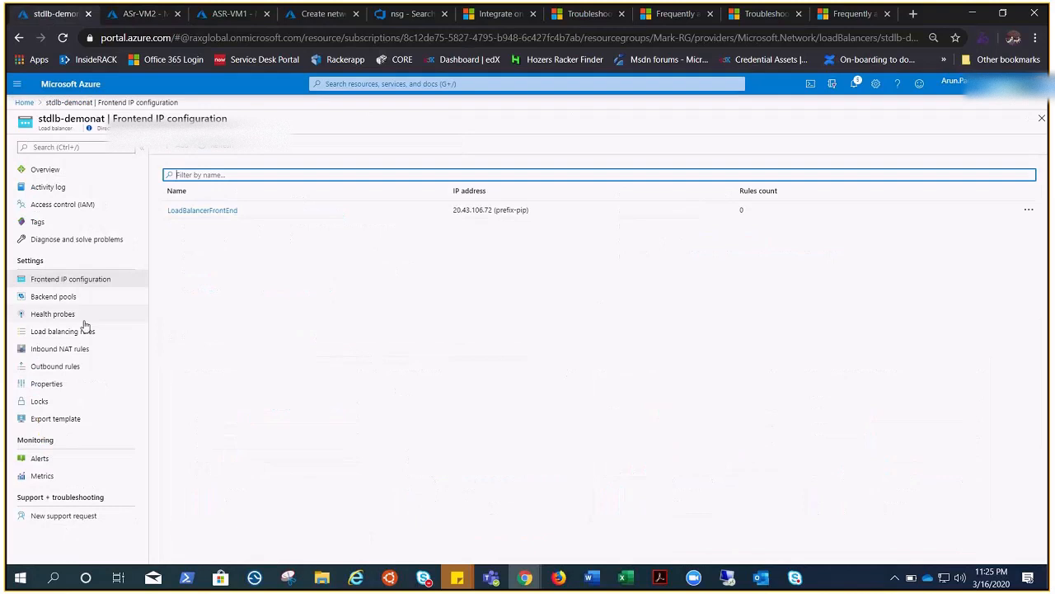
click(54, 297)
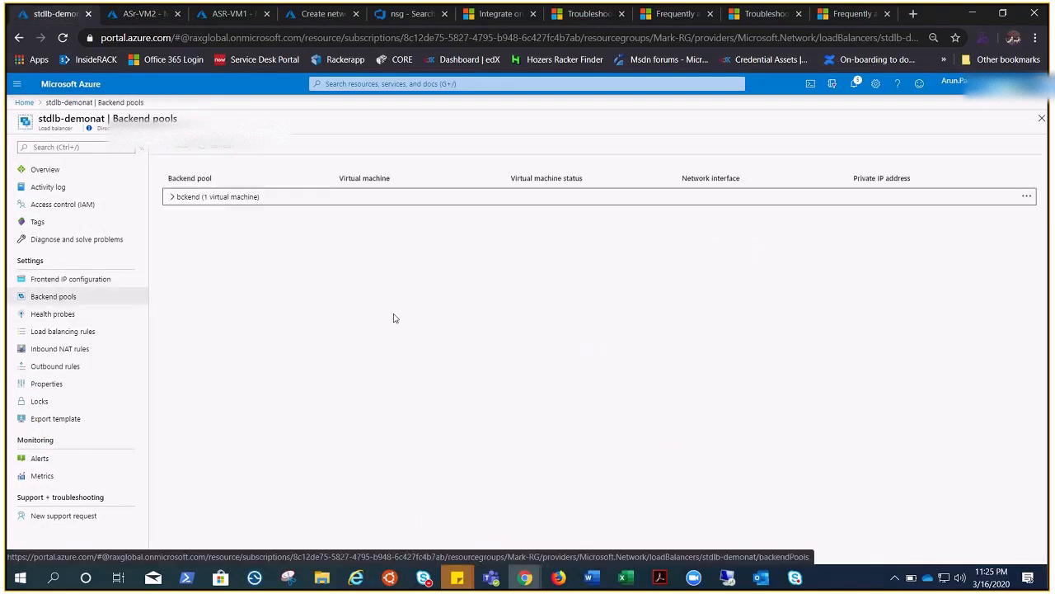
Add a health probe named hpeobe to stdlb-demonat, using TCP on port 80.
click(52, 314)
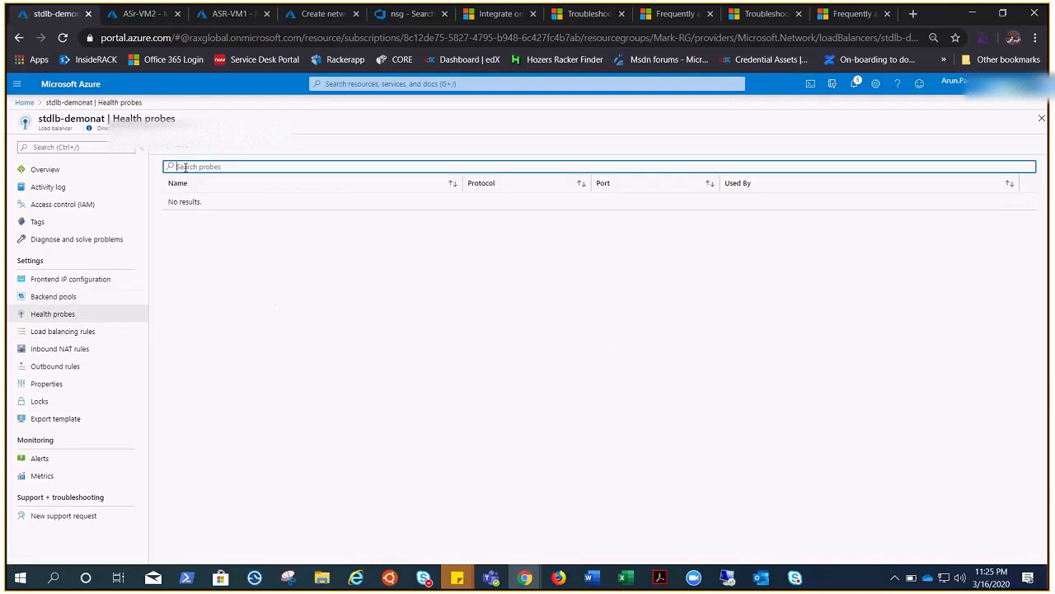
click(177, 147)
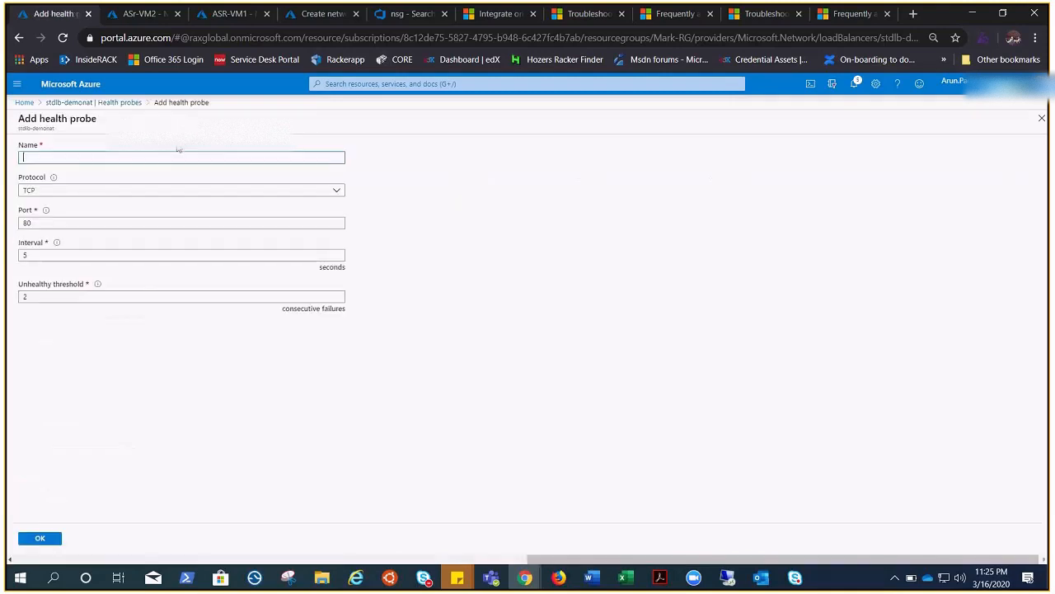
text(hprobe)
click(51, 534)
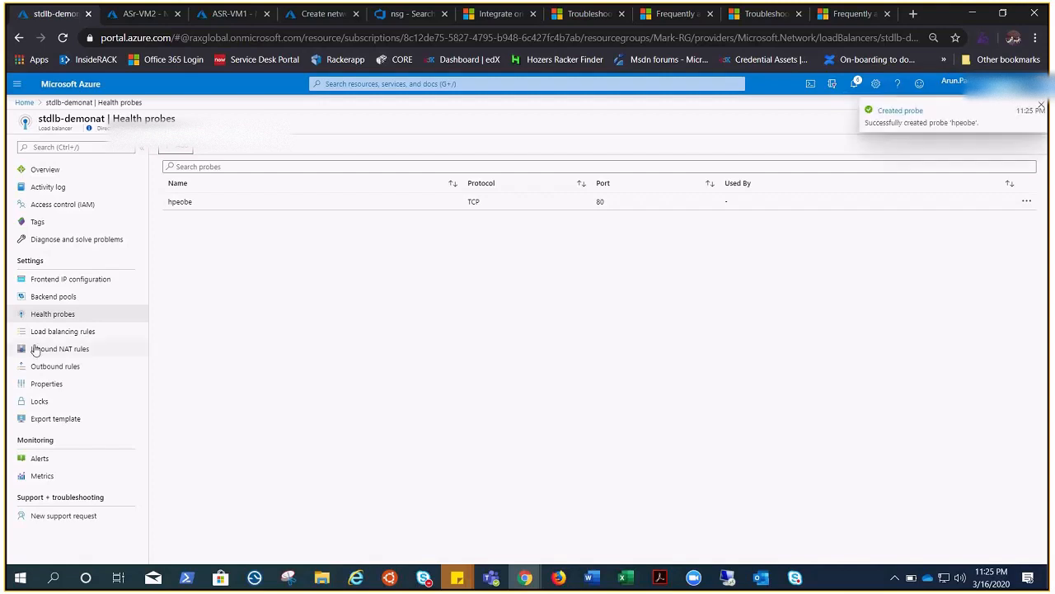
Add a load balancing rule named rule1 for TCP port 80, with backend pool bckend and health probe hpeobe.
click(58, 330)
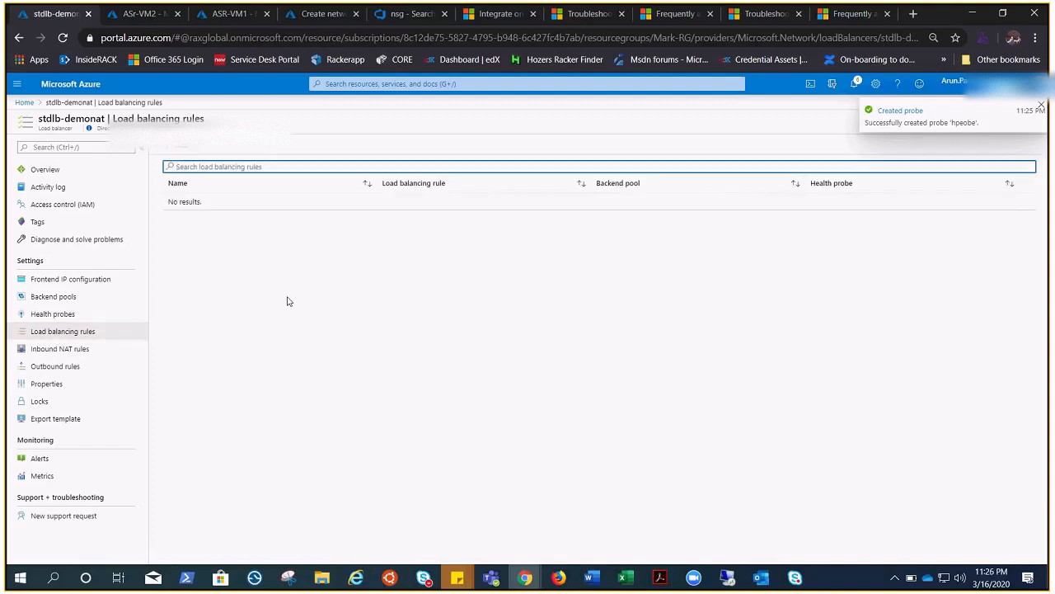
click(181, 148)
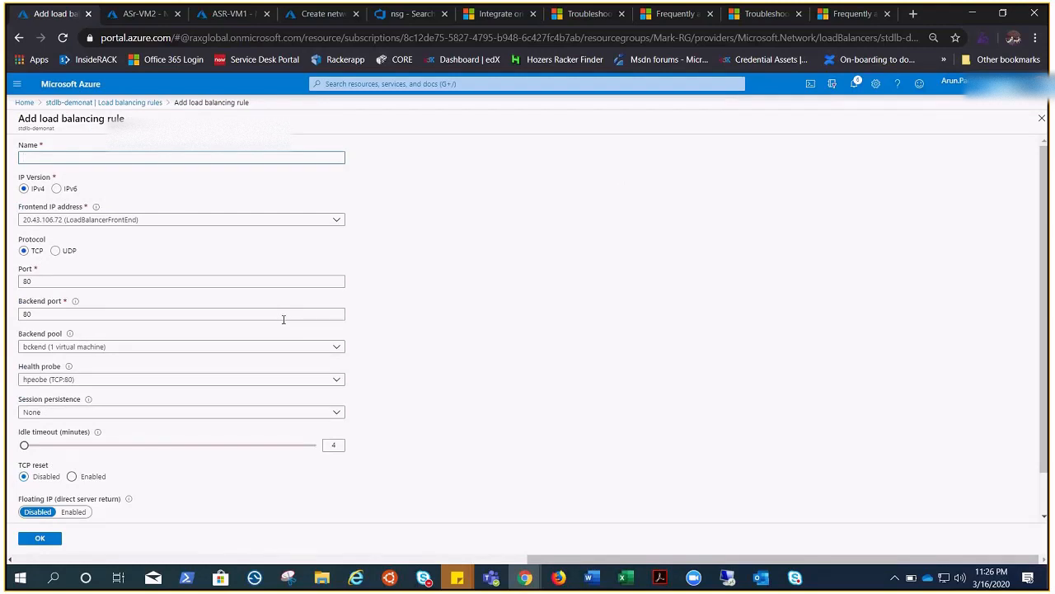
text(LBR)
scroll(431, 301, down, 1)
click(41, 541)
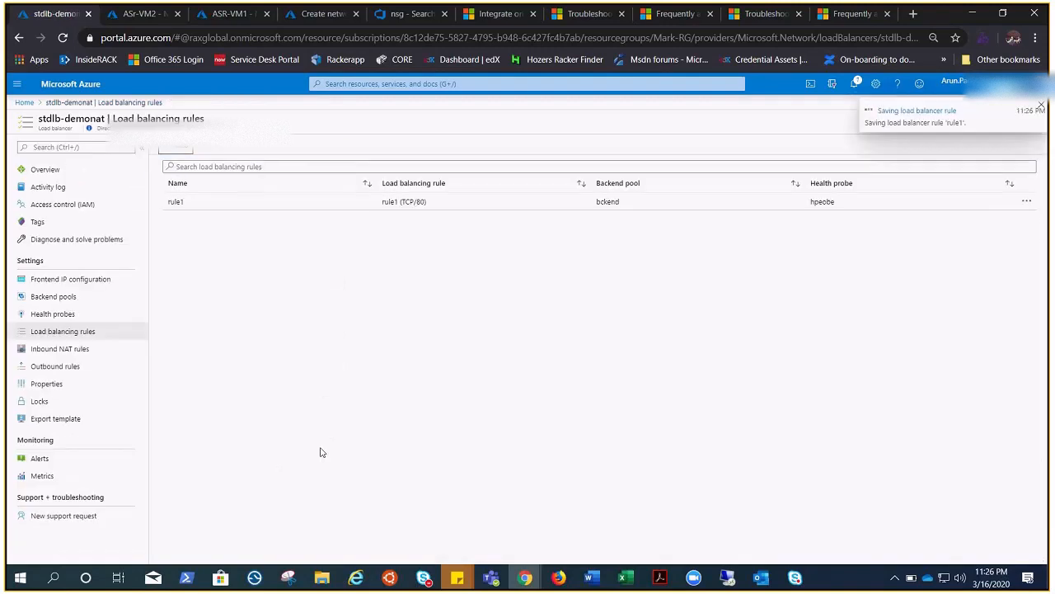
Rerun the public IP search in the 172.16.0.5 remote session and compare it with the load balancer's frontend IP address.
click(739, 578)
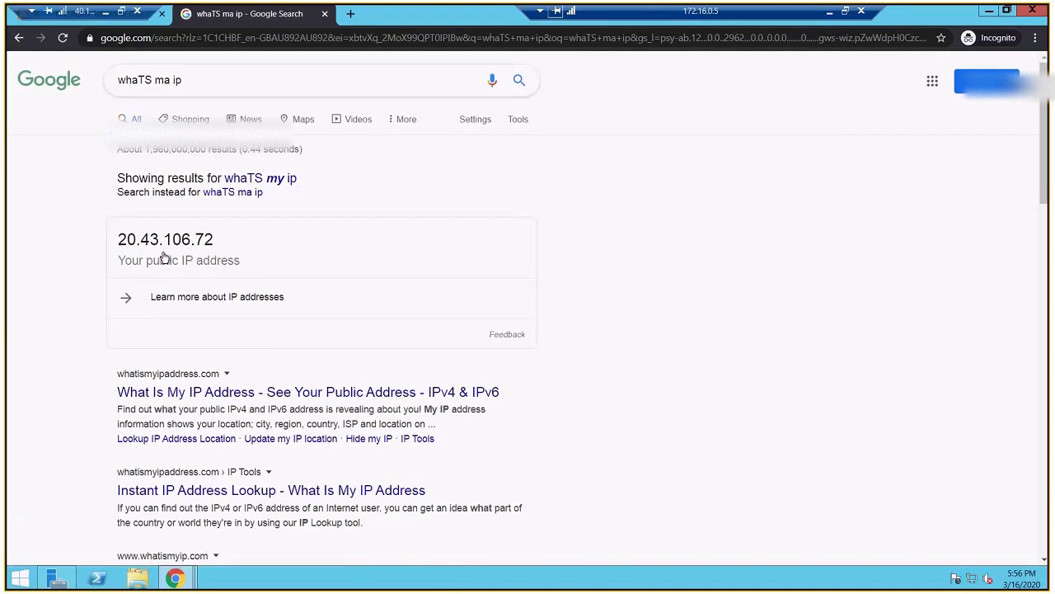
click(519, 80)
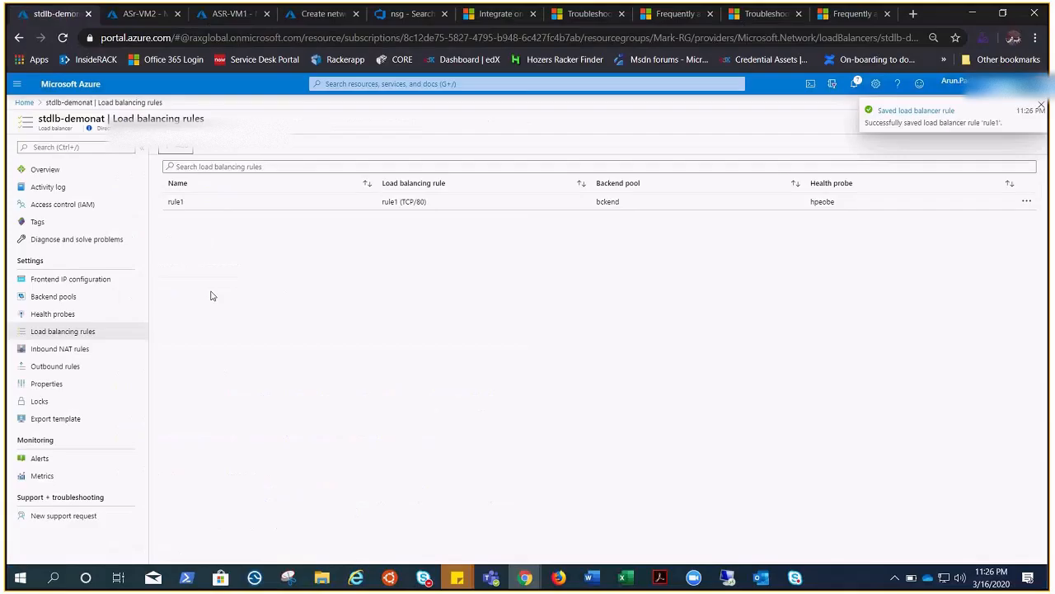
click(82, 297)
click(71, 279)
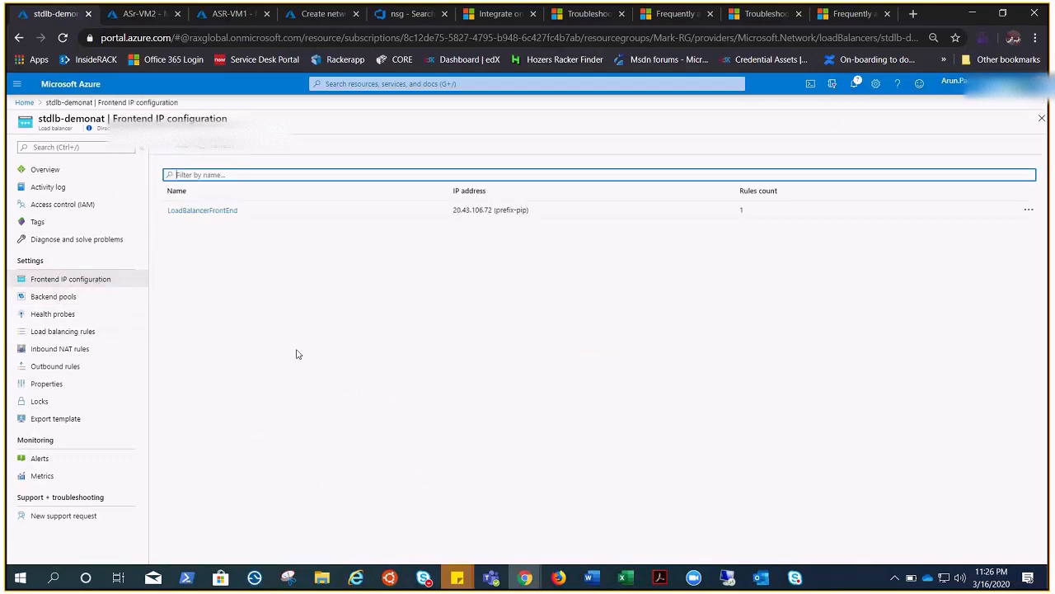
Validate and create the NAT gateway nattynat-gwy with public IP nat-gy-pip on GatewaySubnet.
click(329, 18)
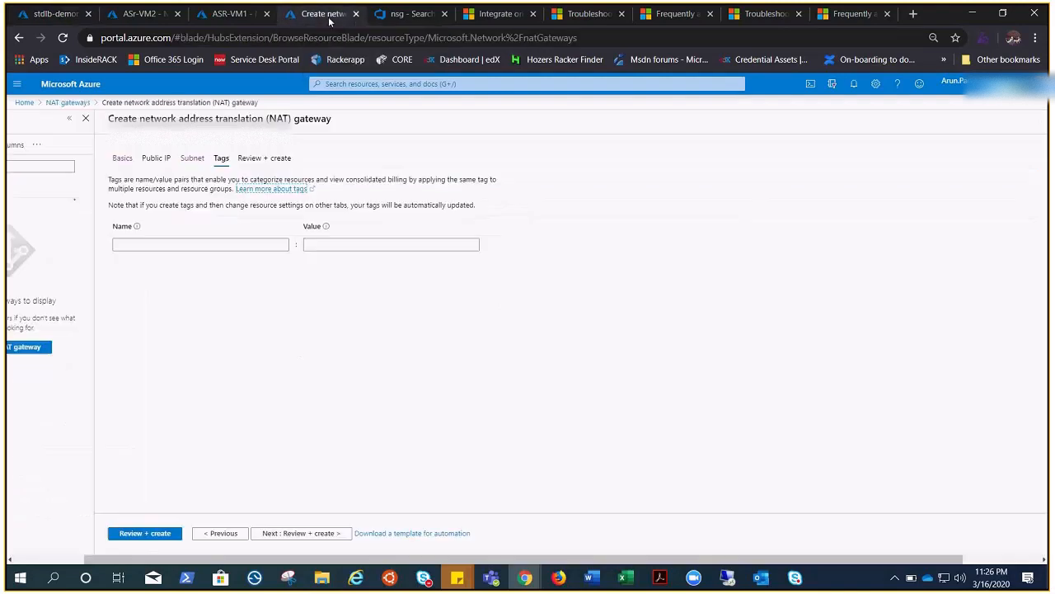
click(153, 534)
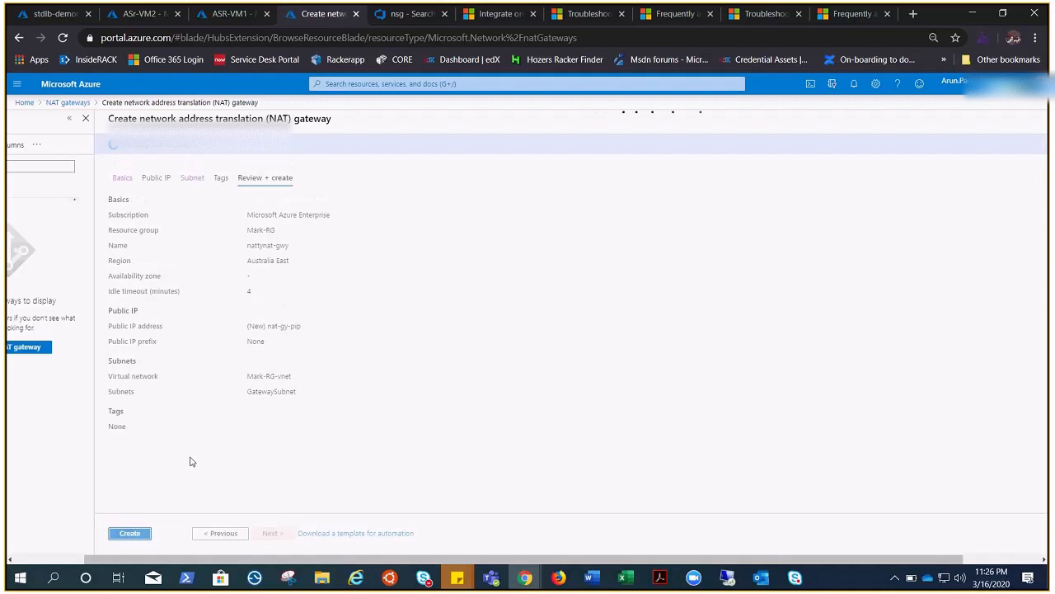
click(130, 534)
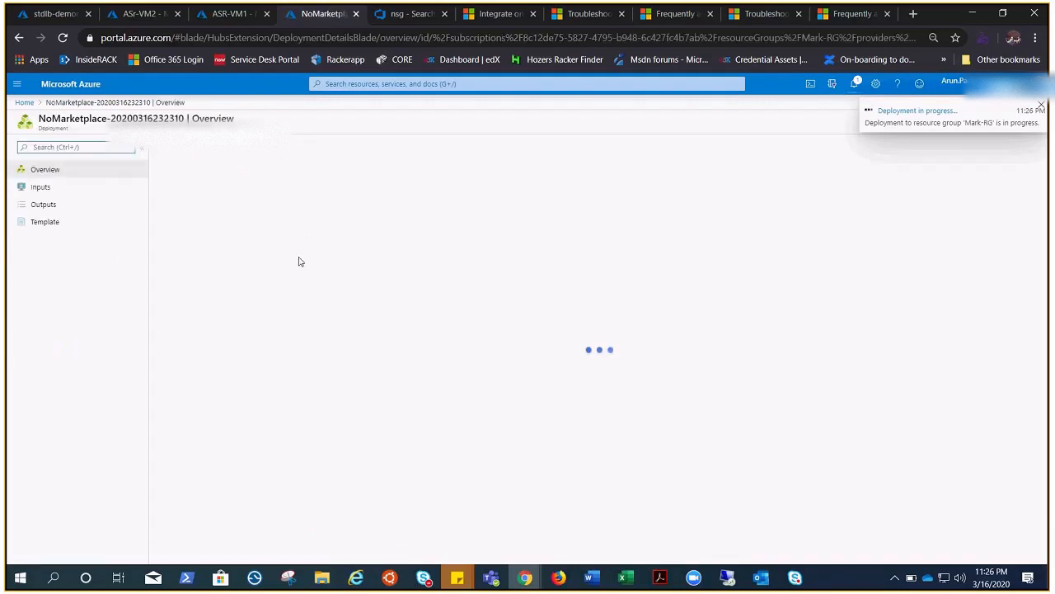
Compare ASr-VM2's public IP address in the portal with the one shown in the 172.16.0.5 remote session.
click(140, 22)
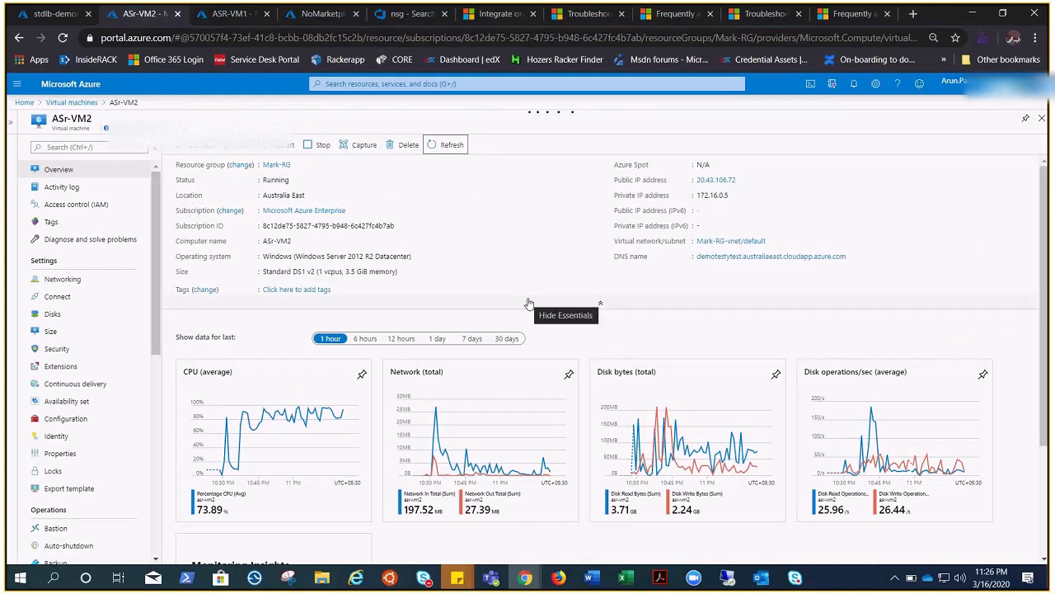
click(727, 577)
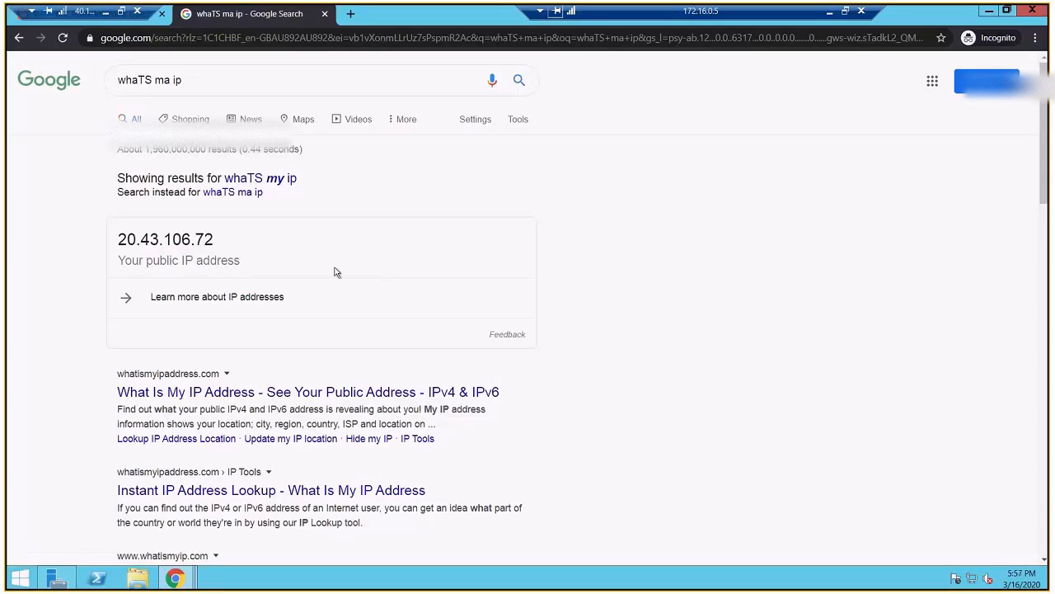
click(106, 14)
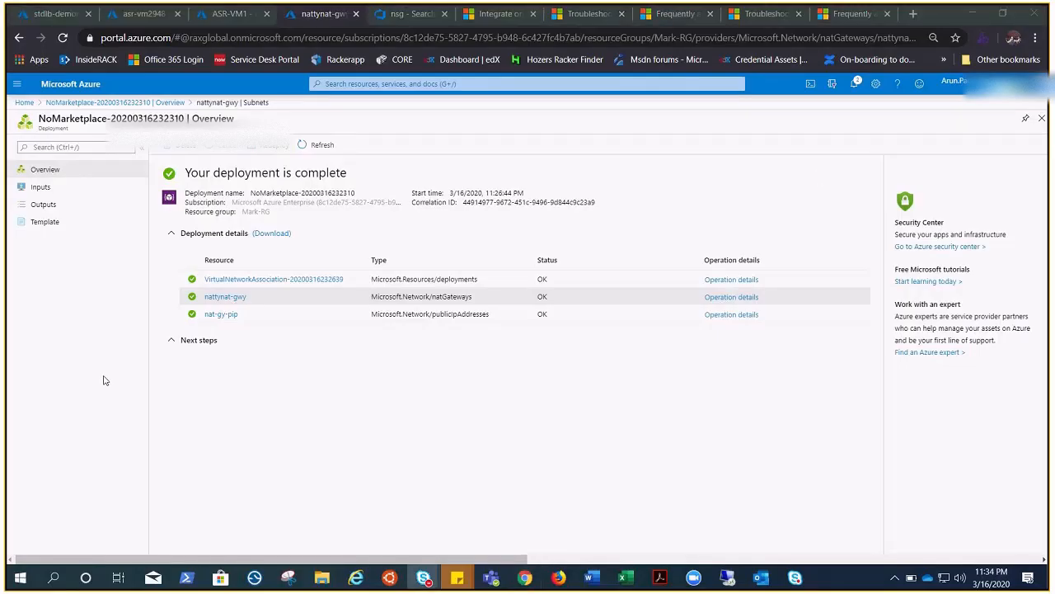
Review the NAT gateway nattynat-gwy's subnets, overview, idle timeout configuration, SKU properties and public IP address.
click(229, 296)
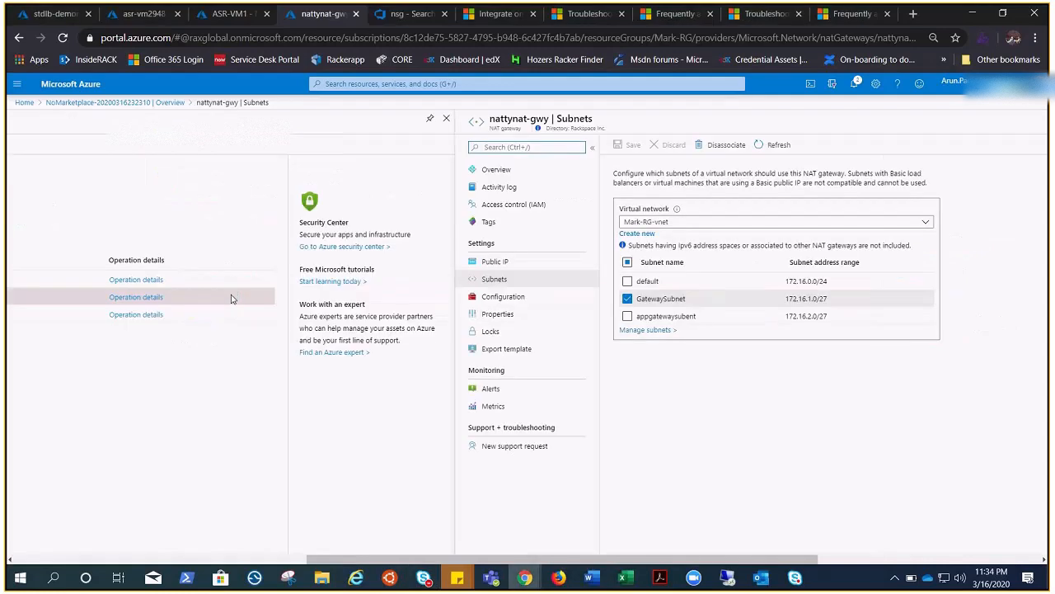
drag(666, 557, 901, 528)
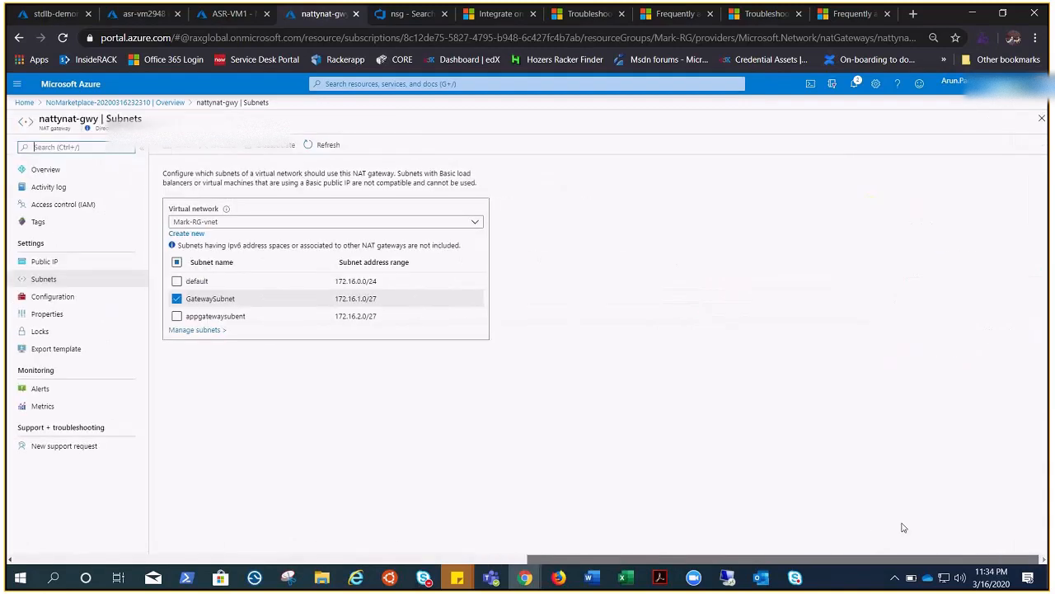
click(322, 145)
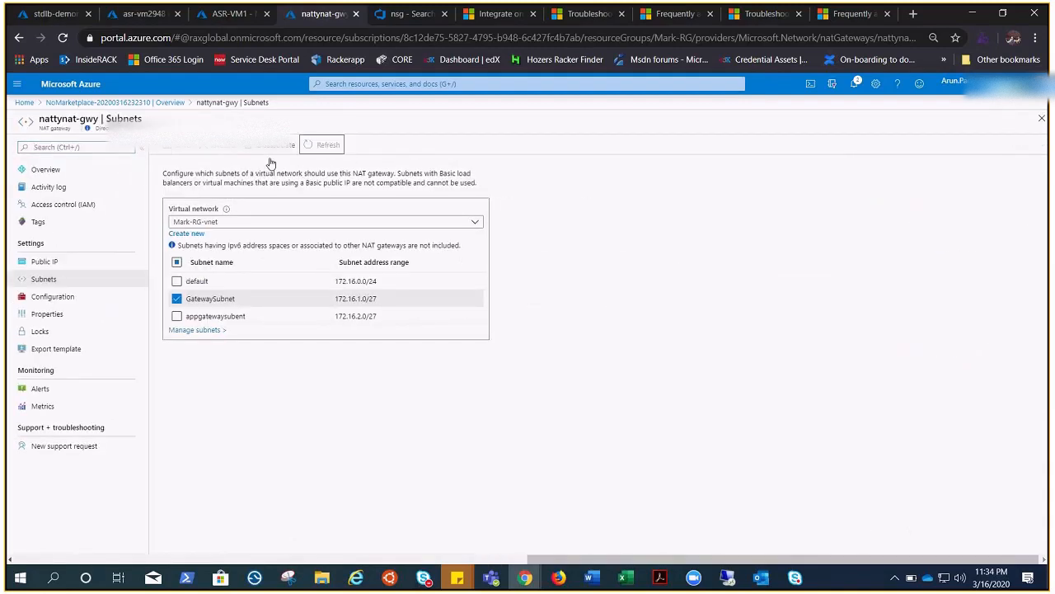
click(71, 175)
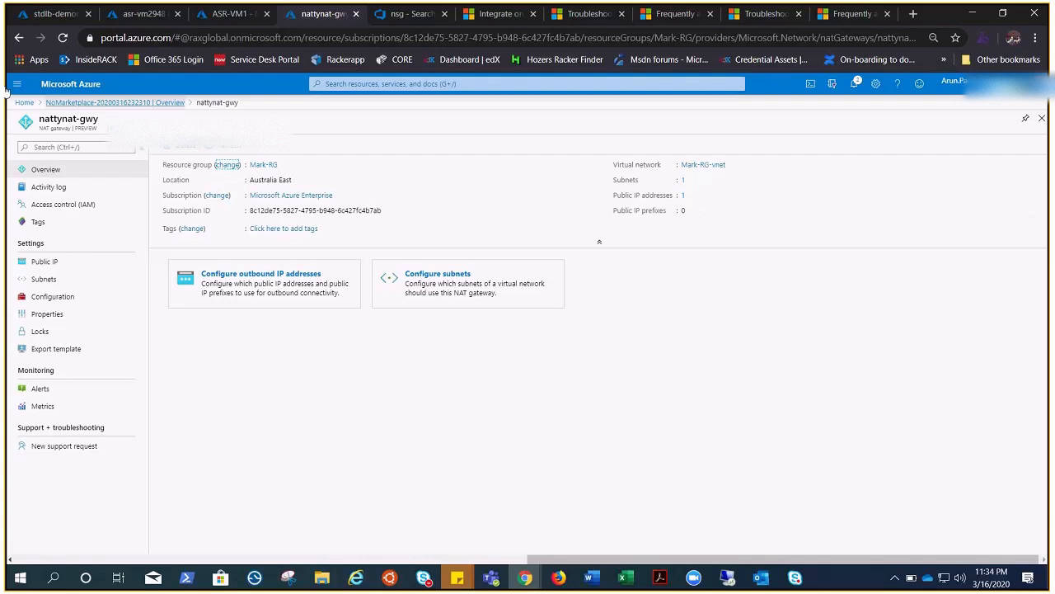
click(60, 299)
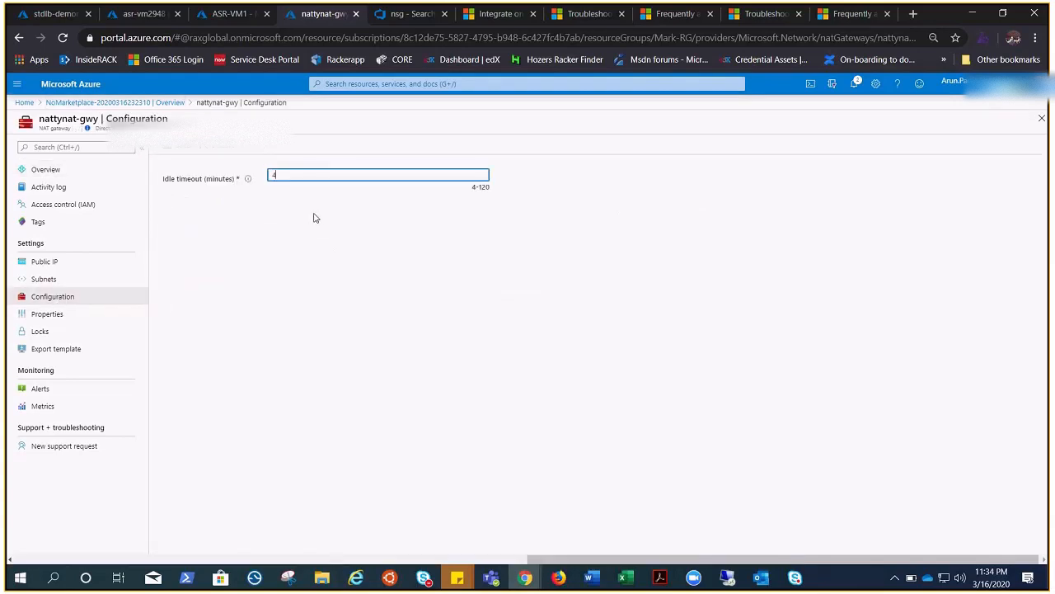
click(47, 317)
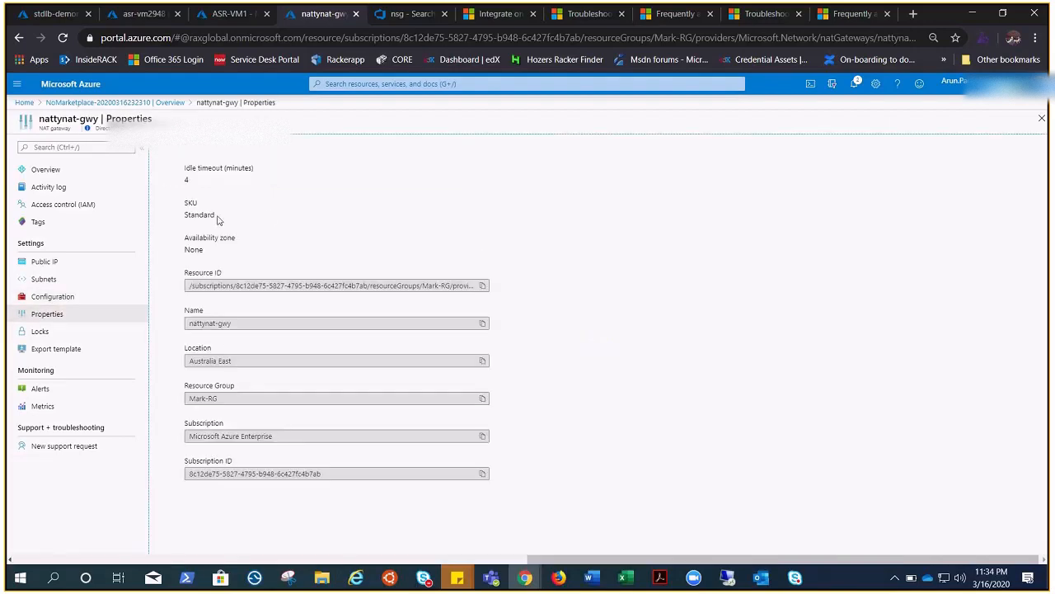
double_click(216, 216)
click(71, 264)
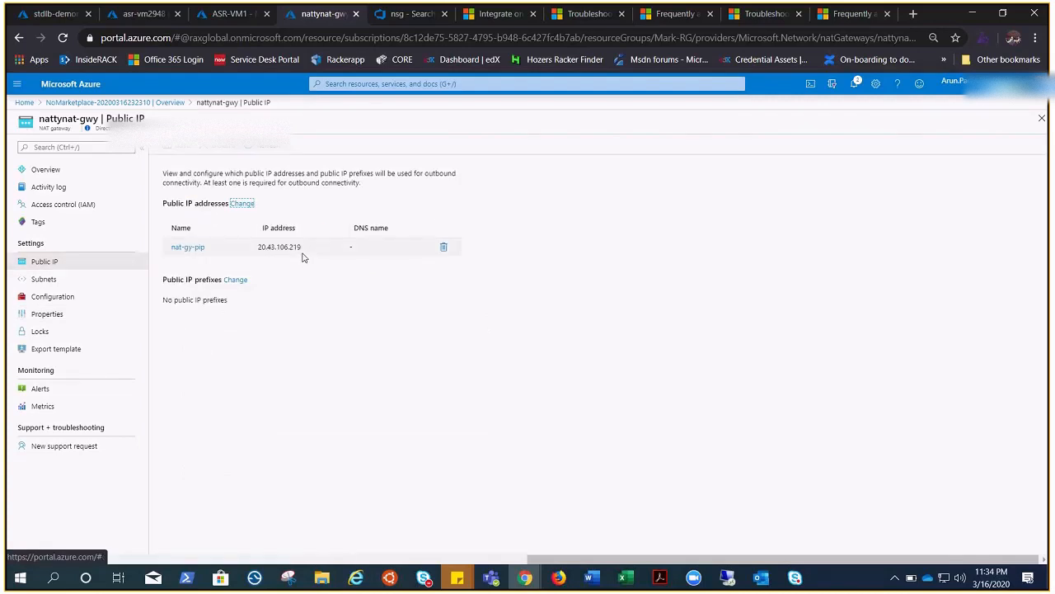
click(47, 170)
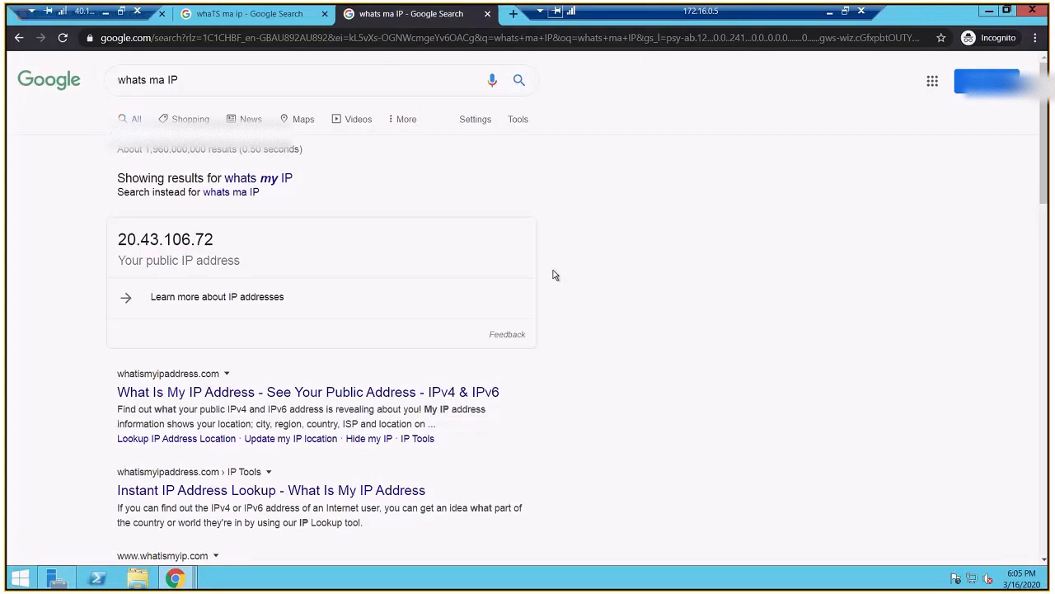
Rerun the "whats ma IP" search twice in the 172.16.0.5 remote session, then return to the Azure portal.
click(519, 82)
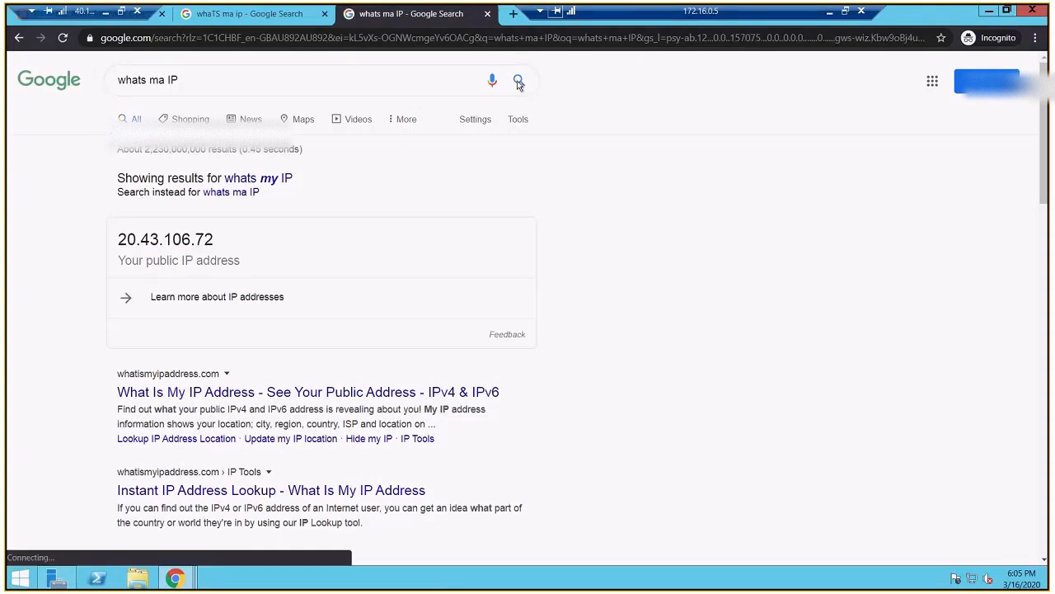
click(519, 81)
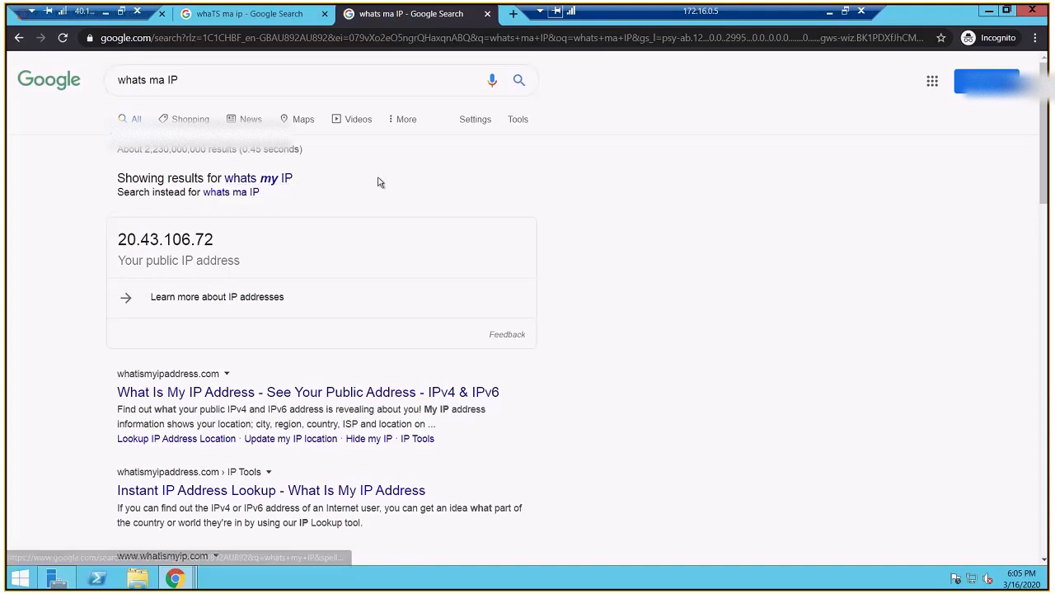
click(105, 17)
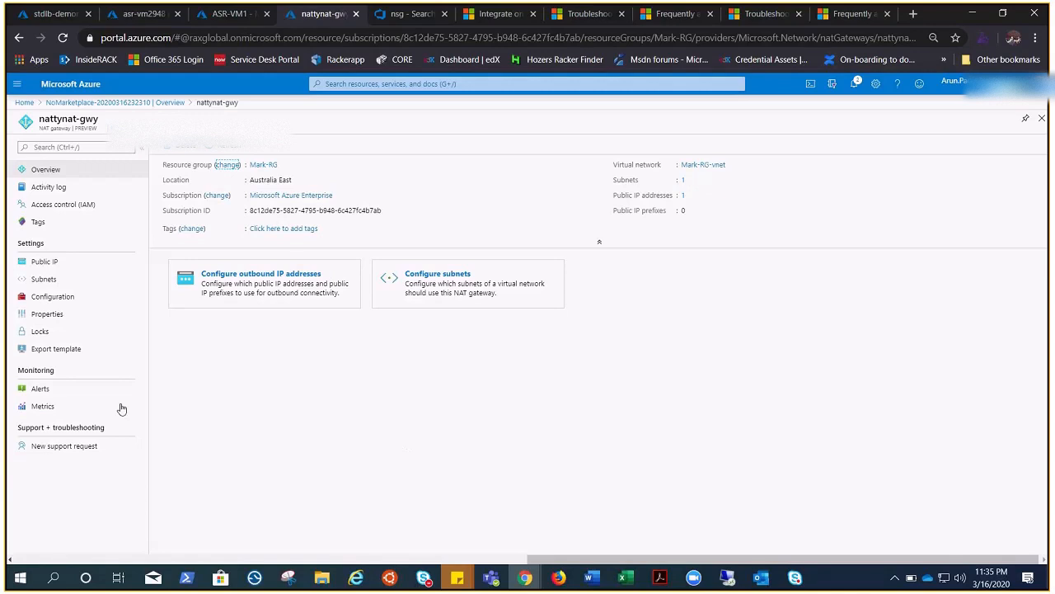
Compare the subnets associated with nattynat-gwy against the virtual network and subnet that ASr-VM2 uses.
click(44, 279)
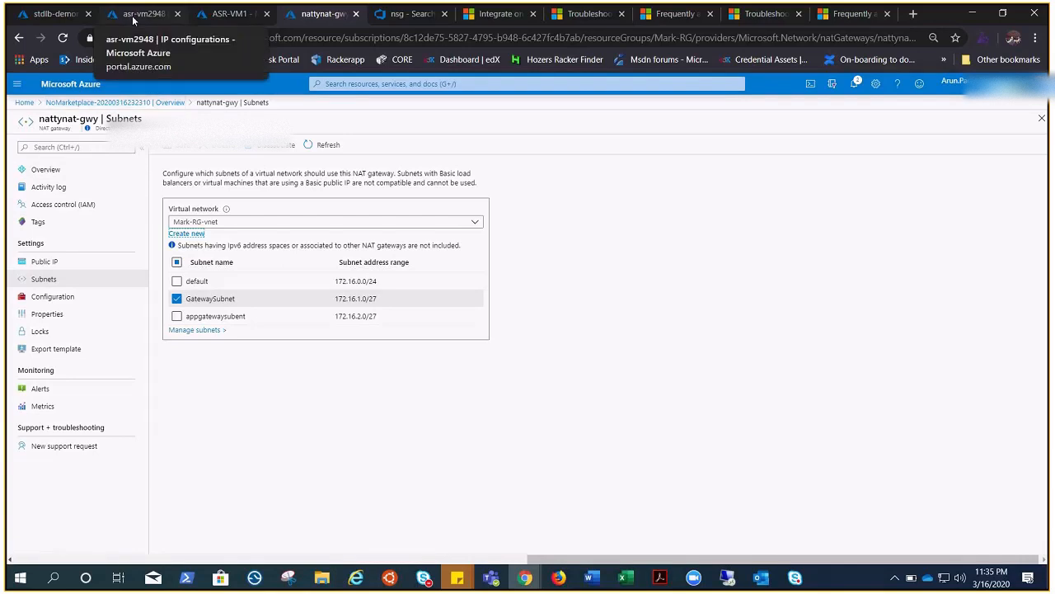
click(133, 16)
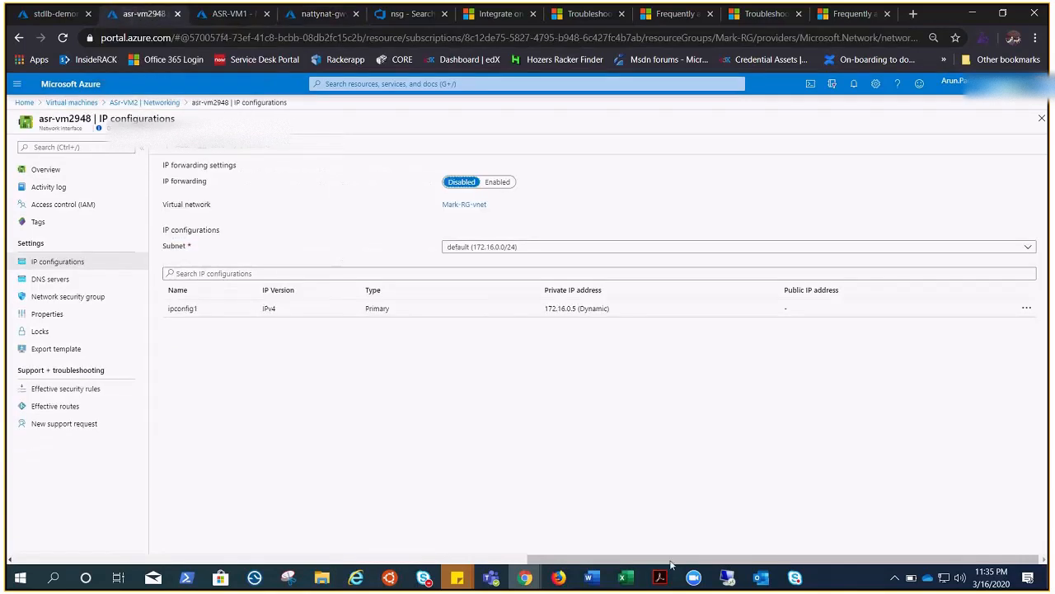
drag(439, 547, 59, 511)
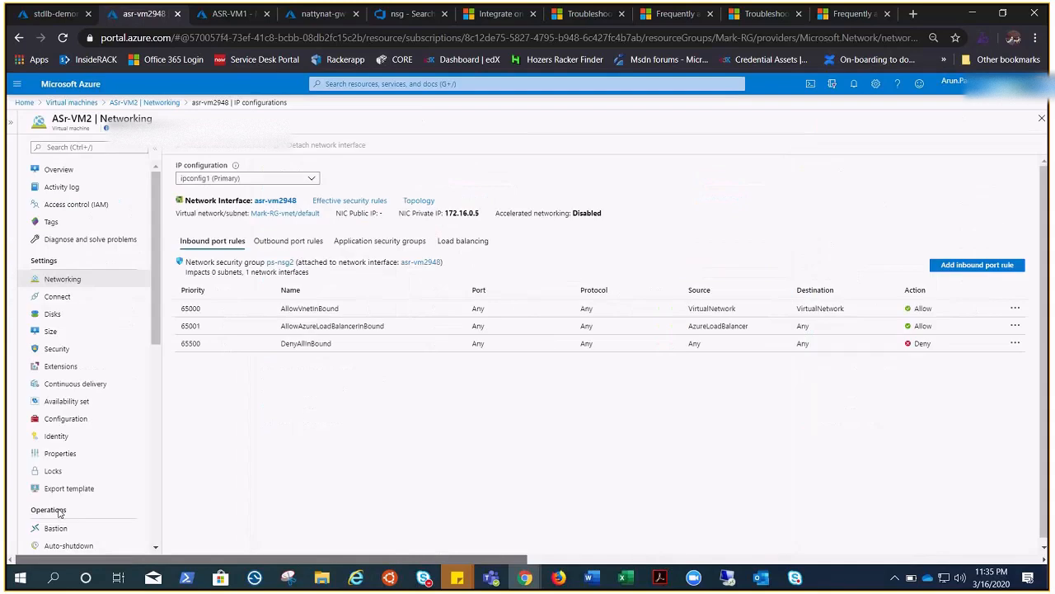
click(69, 172)
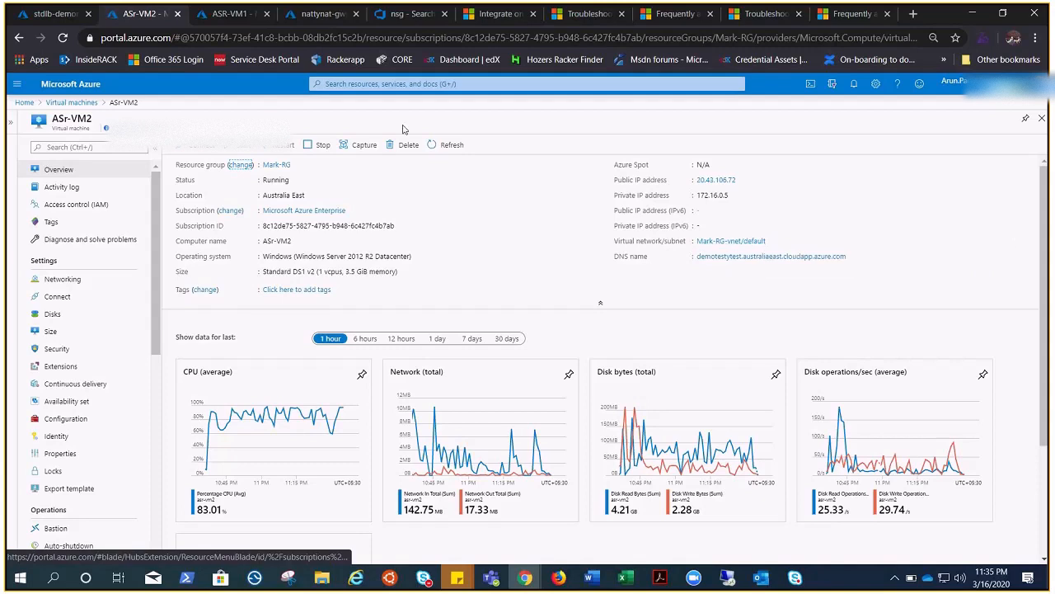
Try to associate nattynat-gwy with the default subnet of Mark-RG-vnet instead of GatewaySubnet.
click(303, 17)
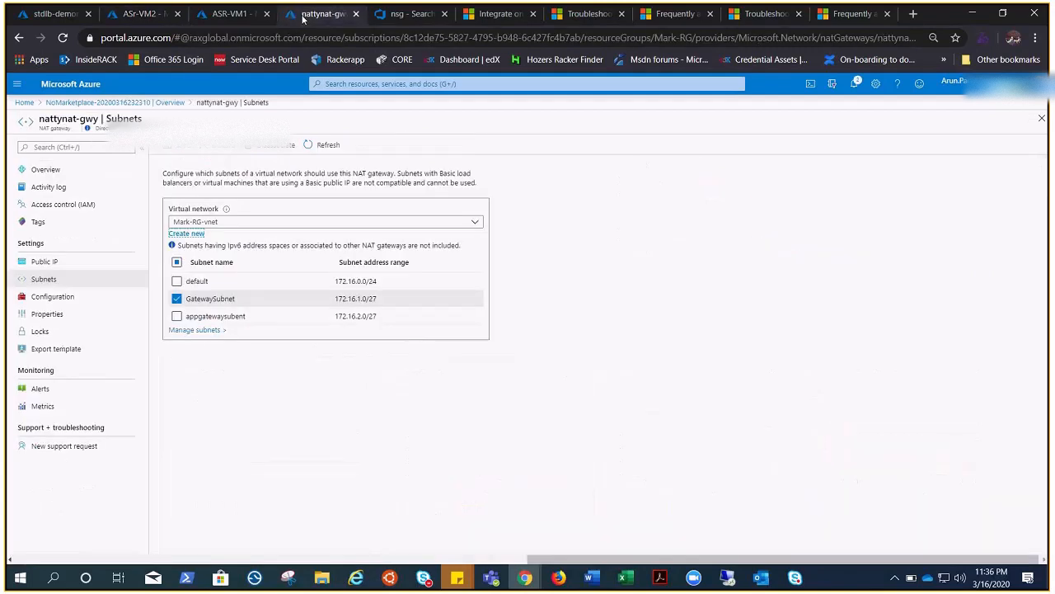
click(177, 281)
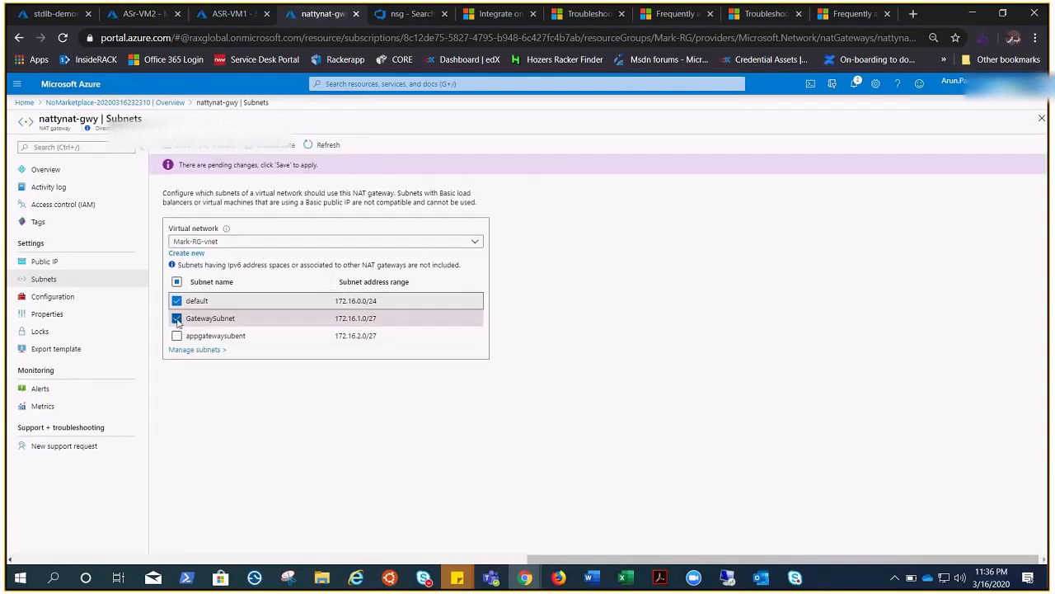
click(183, 146)
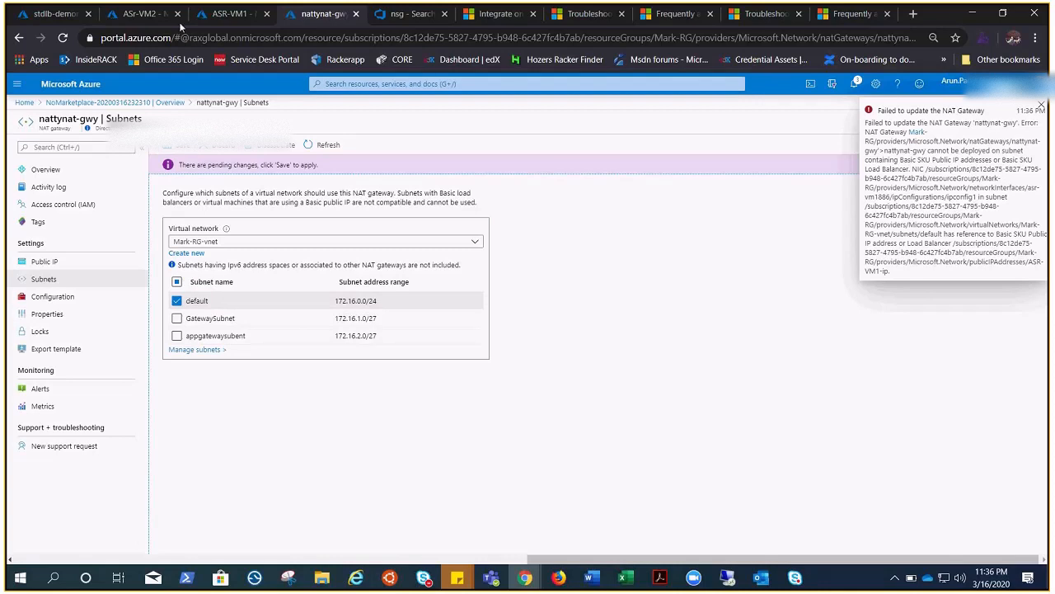
Check the SKU of ASR-VM1's public IP resource ASR-VM1-ip in its properties.
click(172, 15)
click(230, 15)
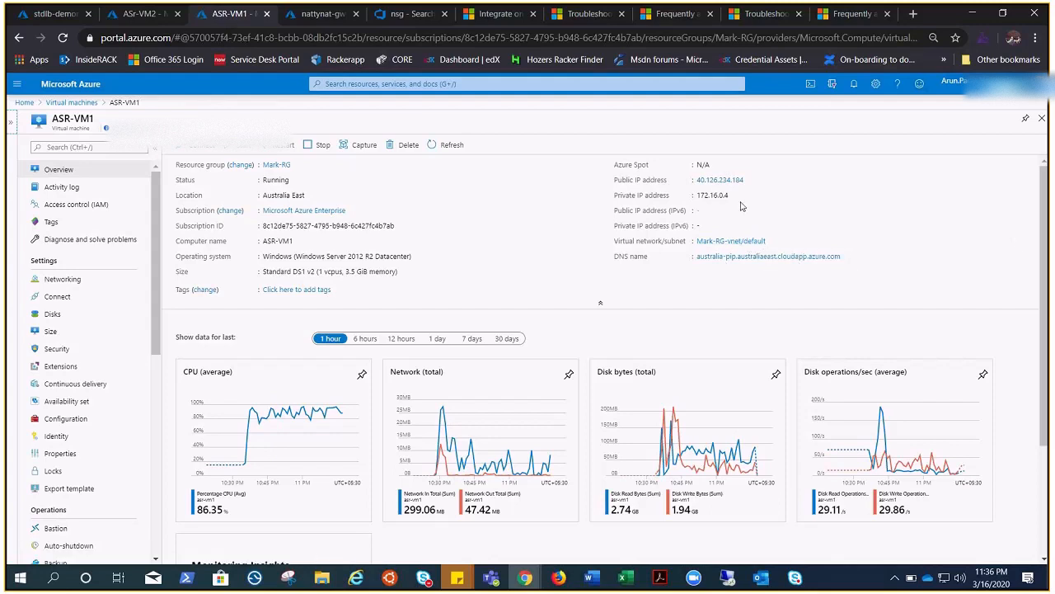
click(717, 180)
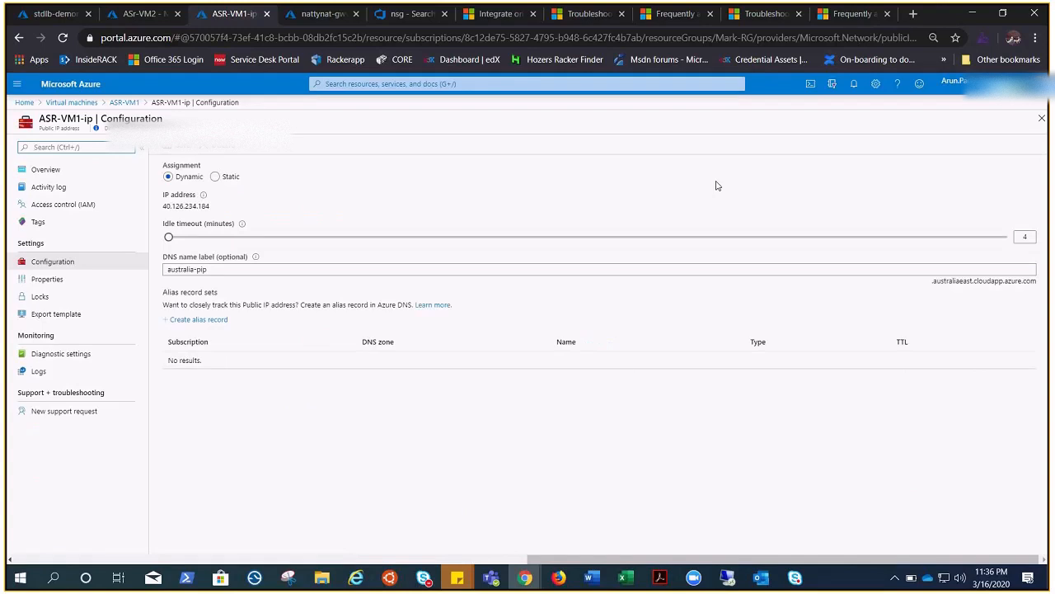
click(57, 282)
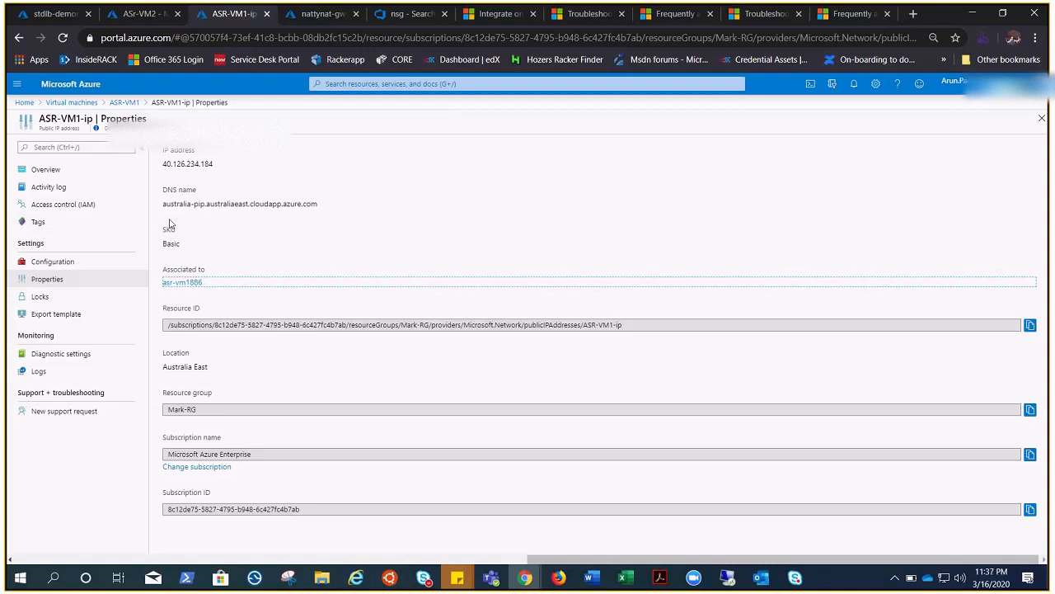
Try to move ASr-VM2's network interface asr-vm2948 to GatewaySubnet (172.16.1.0/27) and dismiss the notification.
click(142, 14)
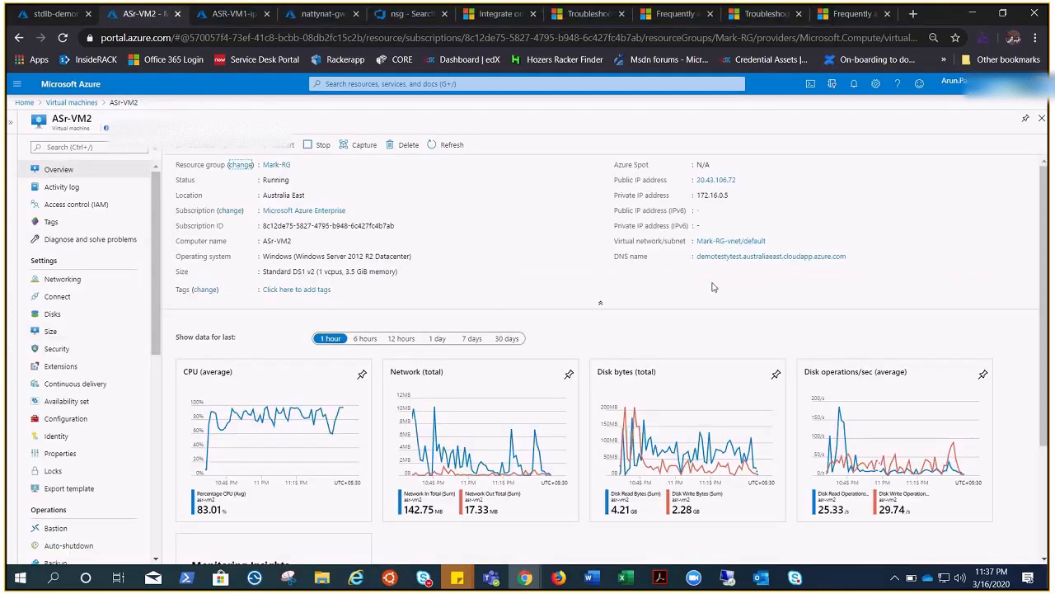
click(61, 280)
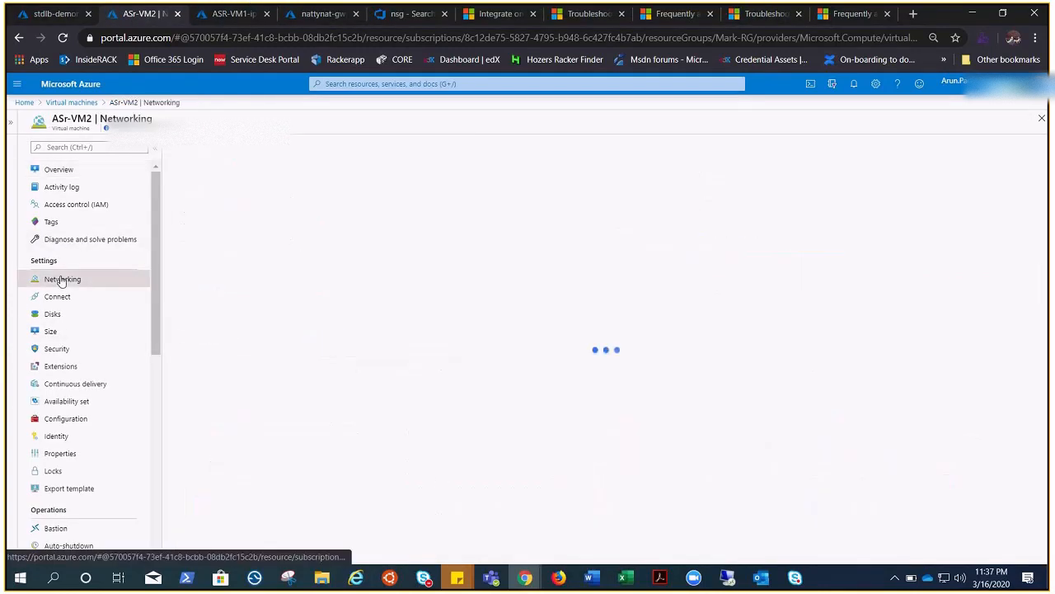
click(276, 201)
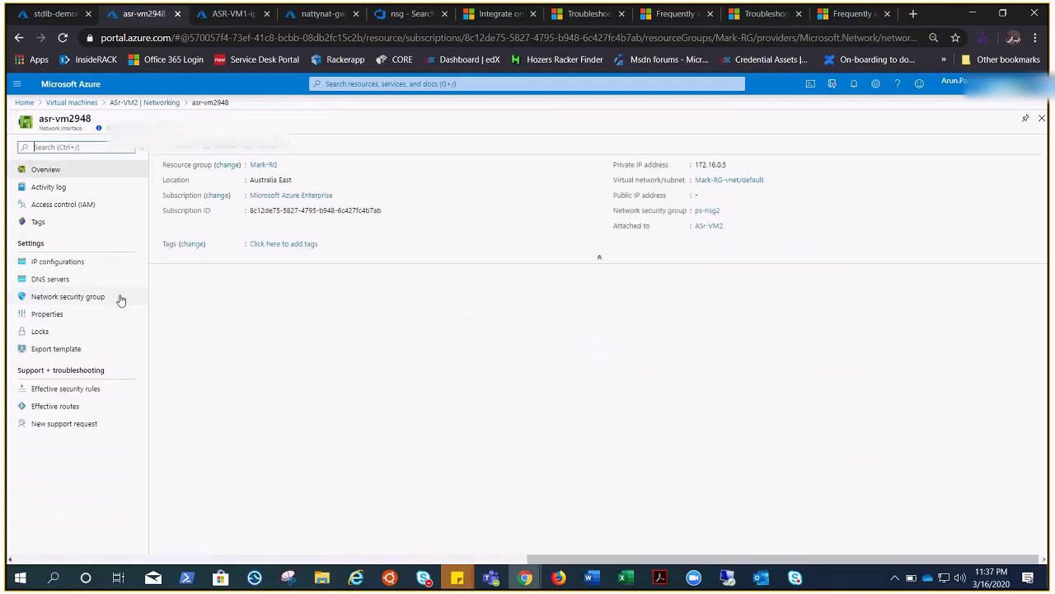
click(82, 264)
click(484, 249)
click(495, 280)
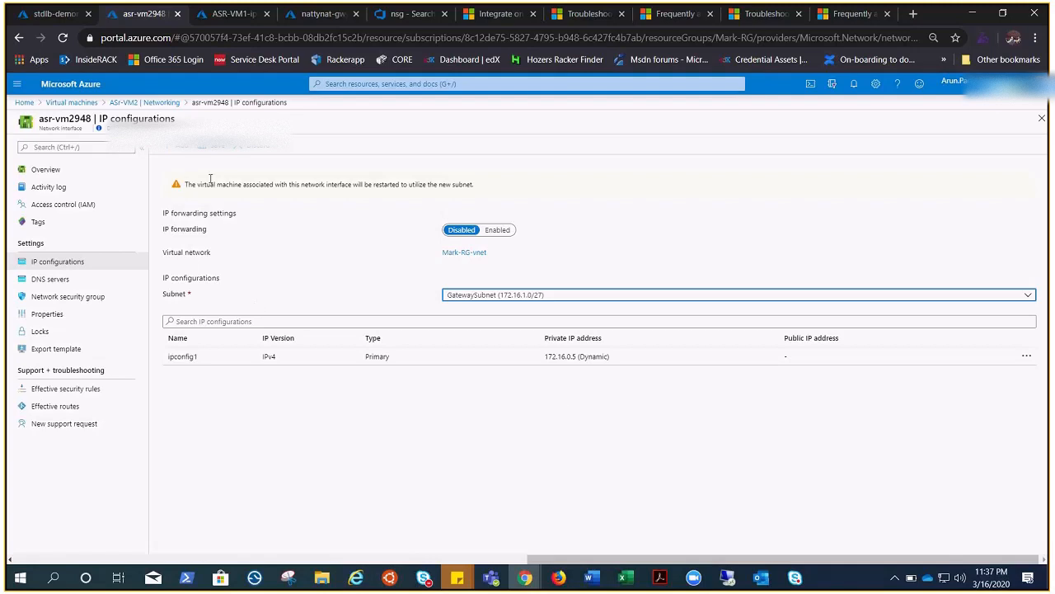
click(219, 153)
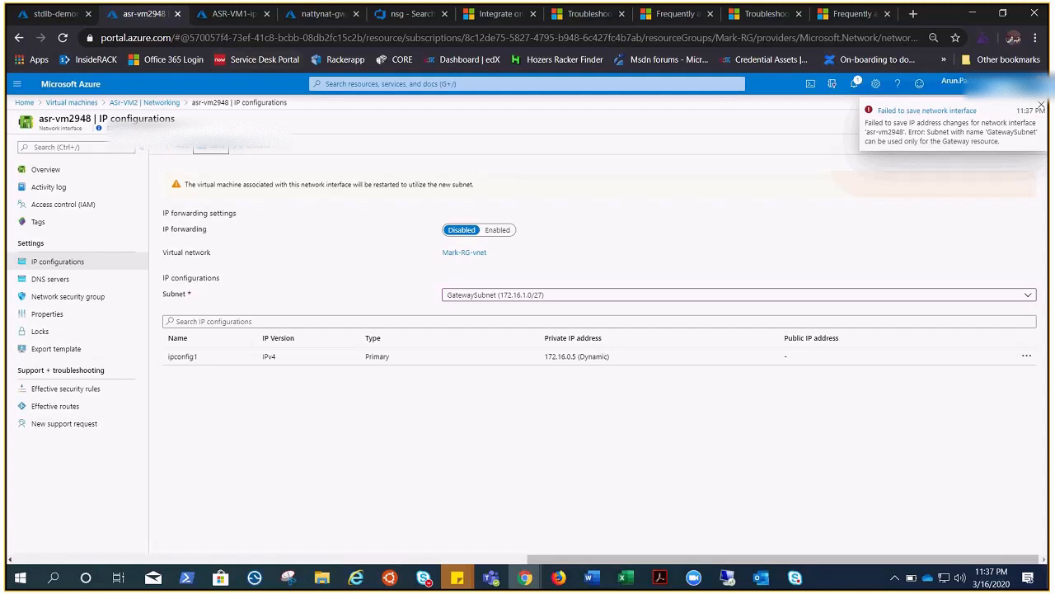
click(1041, 105)
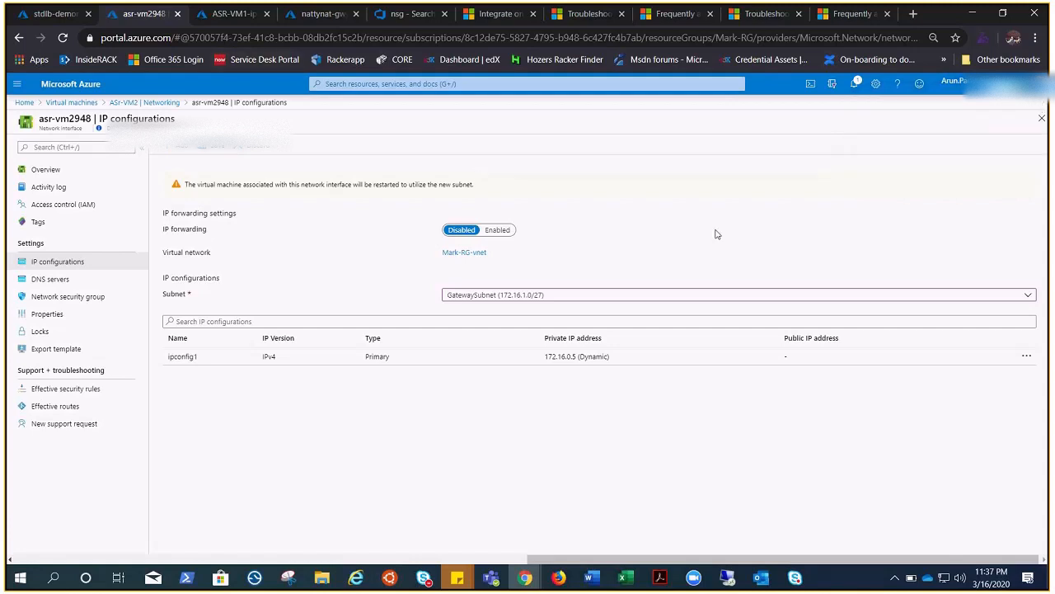
Associate nattynat-gwy with only the appgatewaysubent subnet (172.16.2.0/27) of Mark-RG-vnet and save.
click(307, 21)
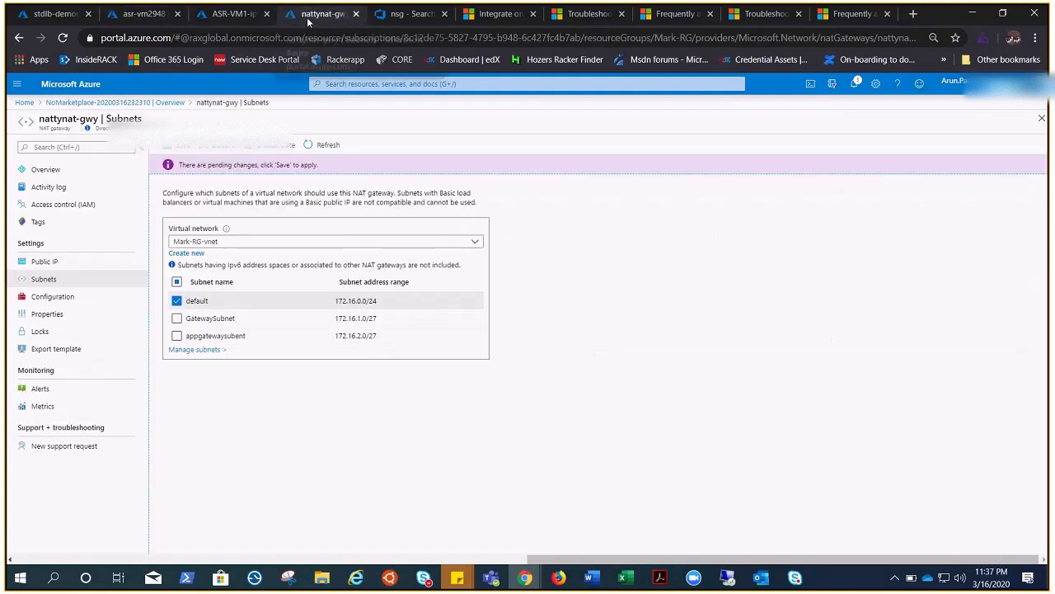
click(178, 338)
click(178, 145)
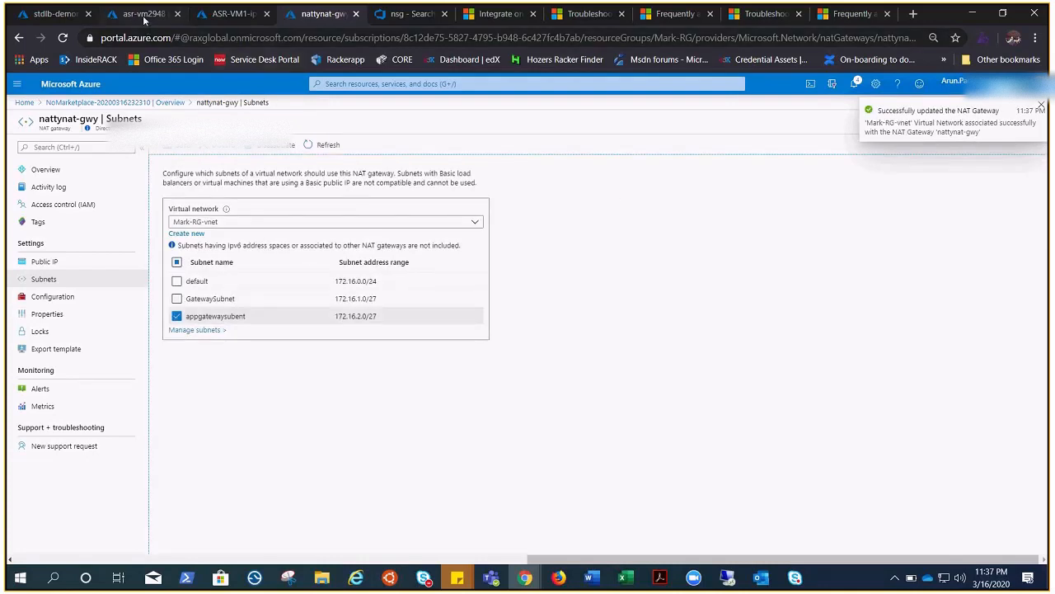
Move network interface asr-vm2948 to the appgatewaysubent subnet (172.16.2.0/27) and save the IP configuration.
click(143, 14)
click(494, 294)
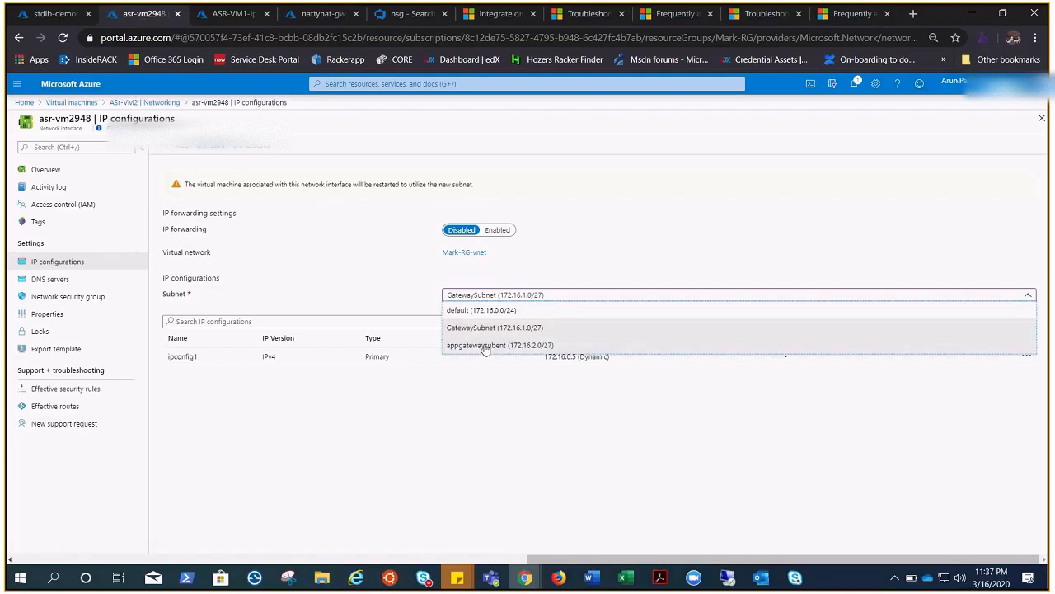
click(486, 345)
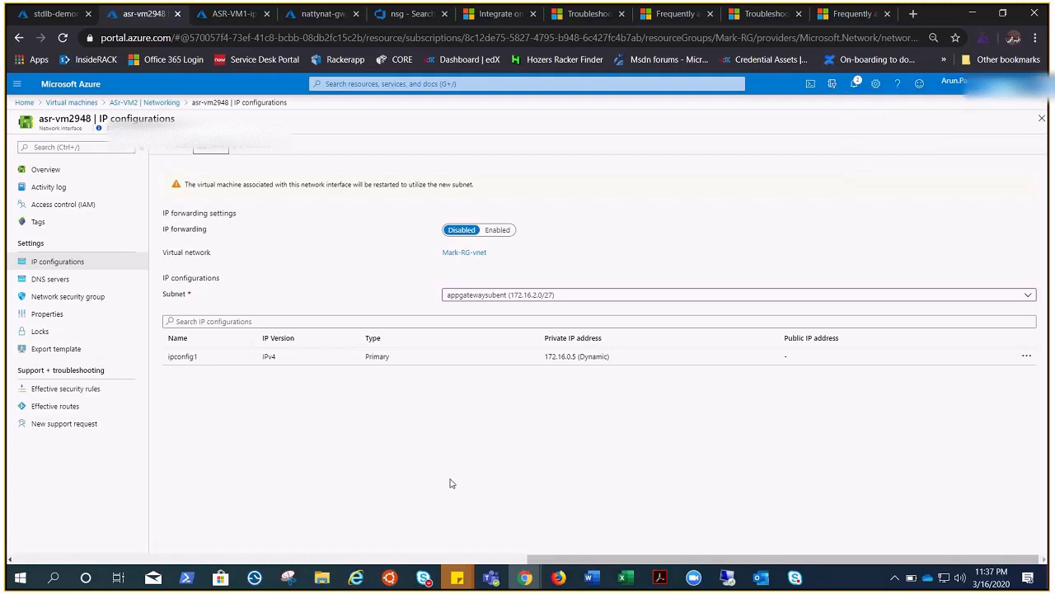
Glance at the jump VM's remote session, then copy ASr-VM2's private IP address from its overview.
click(728, 578)
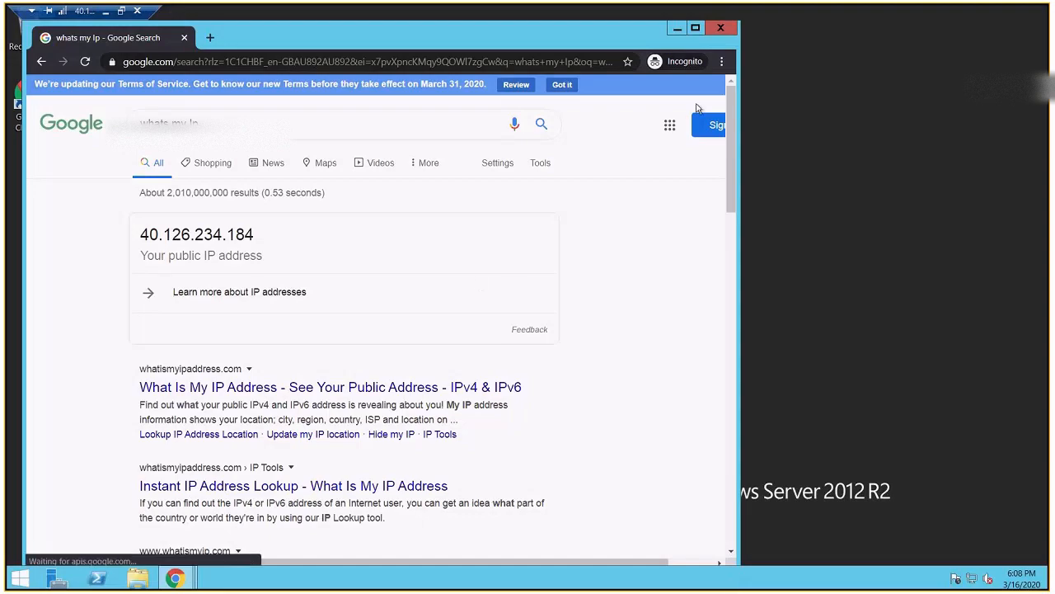
click(105, 12)
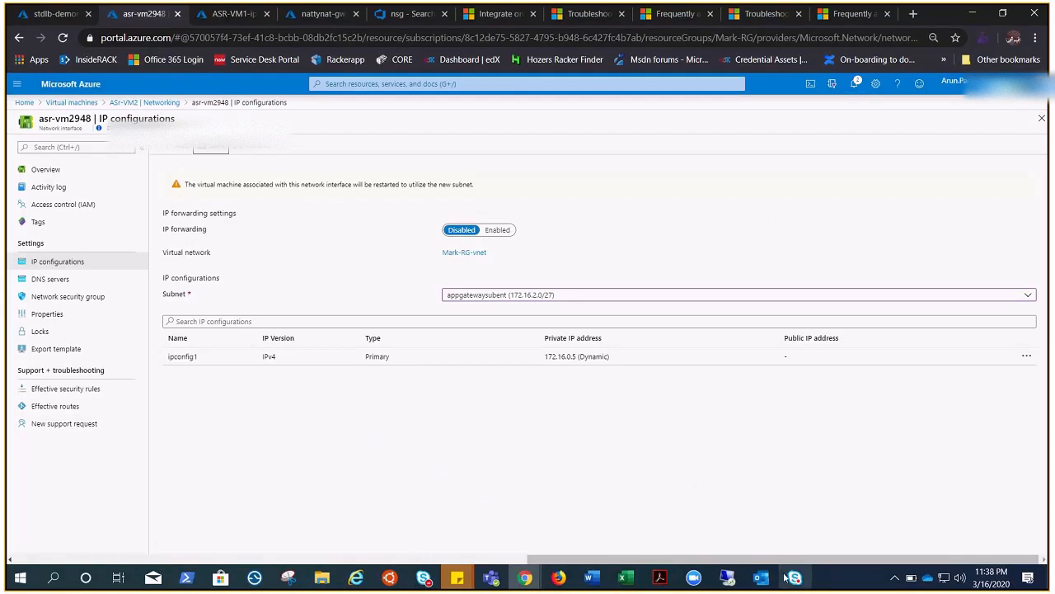
drag(764, 559, 66, 306)
click(54, 173)
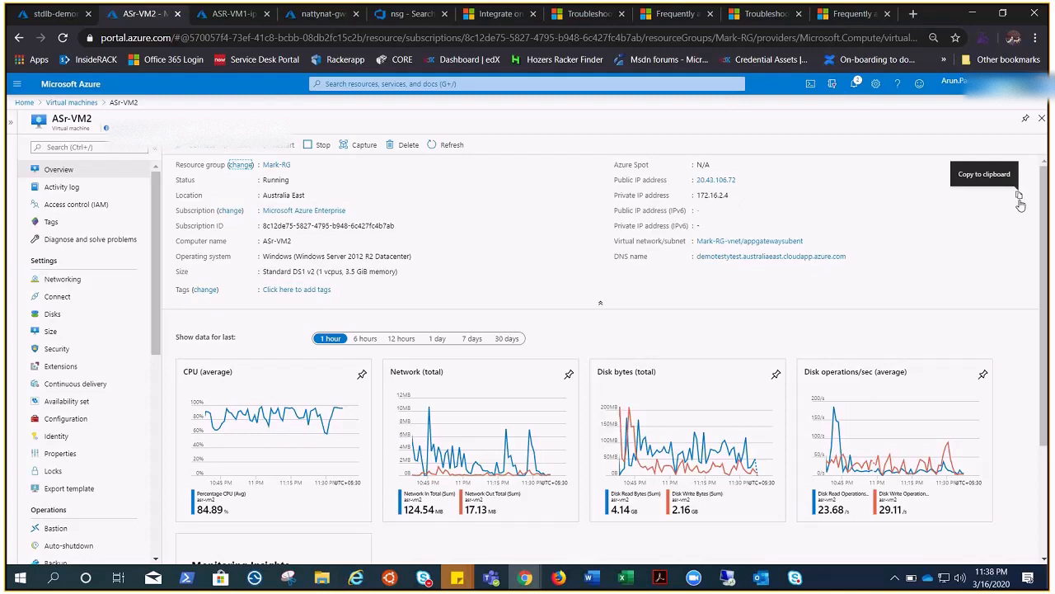
click(1019, 196)
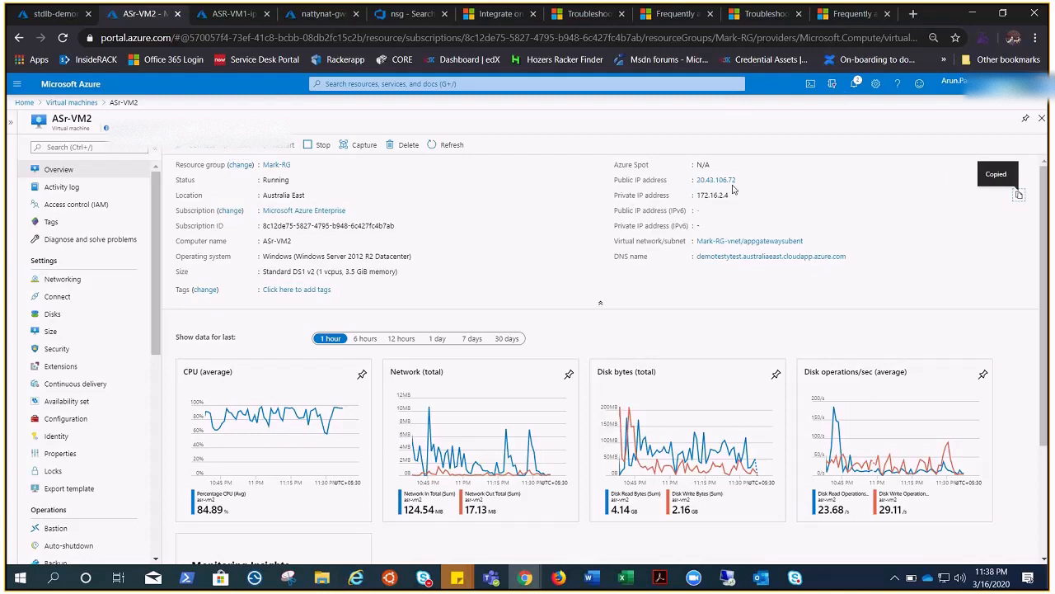
Switch to the jump VM's session and open a Remote Desktop connection from it to ASr-VM2 at 172.16.2.4.
key(alt+Tab)
right_click(20, 577)
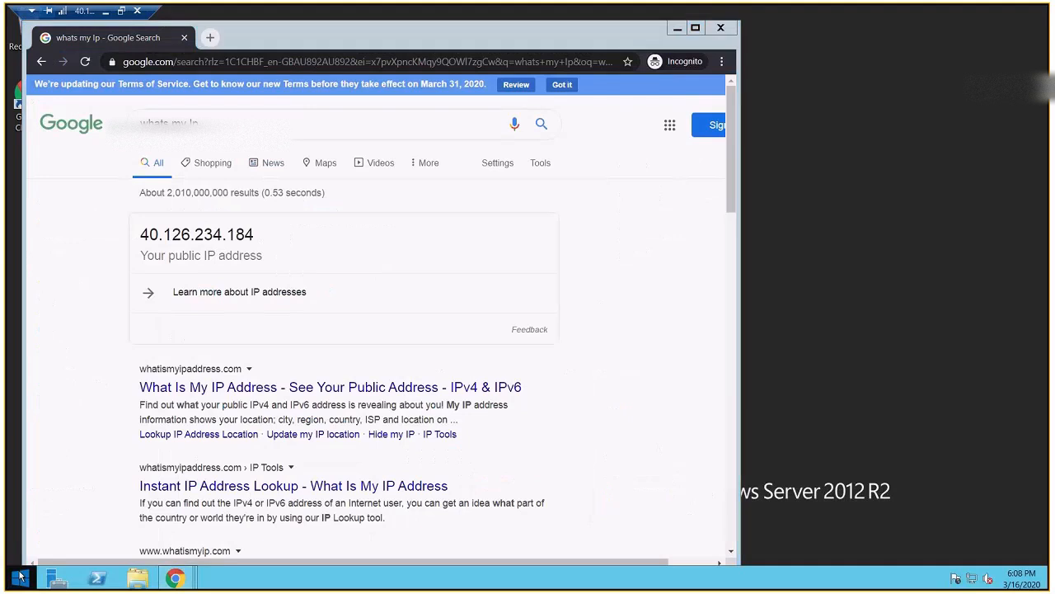
click(42, 537)
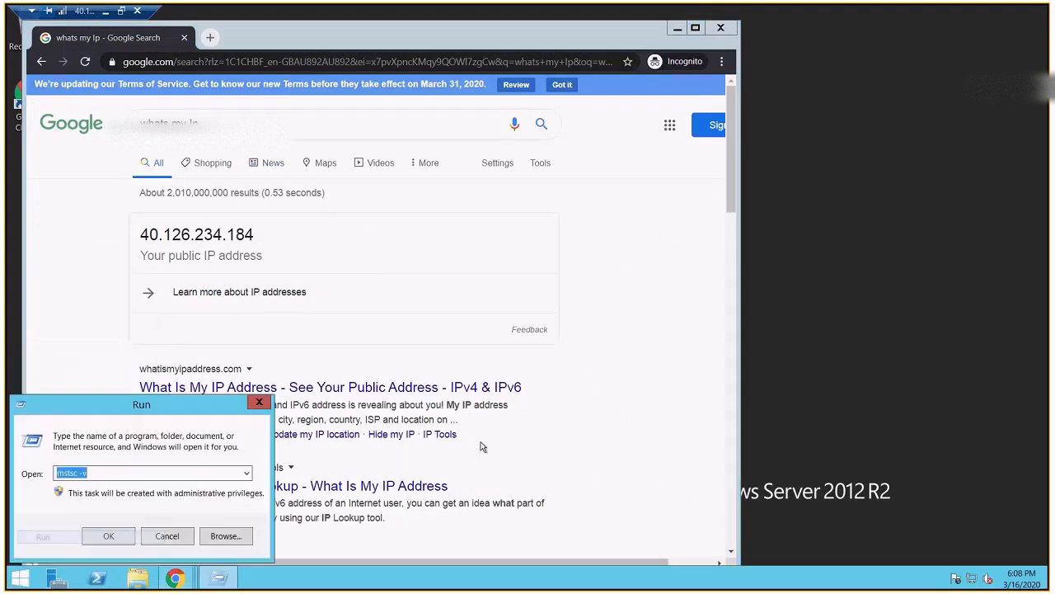
click(115, 539)
text(172.16.2.4)
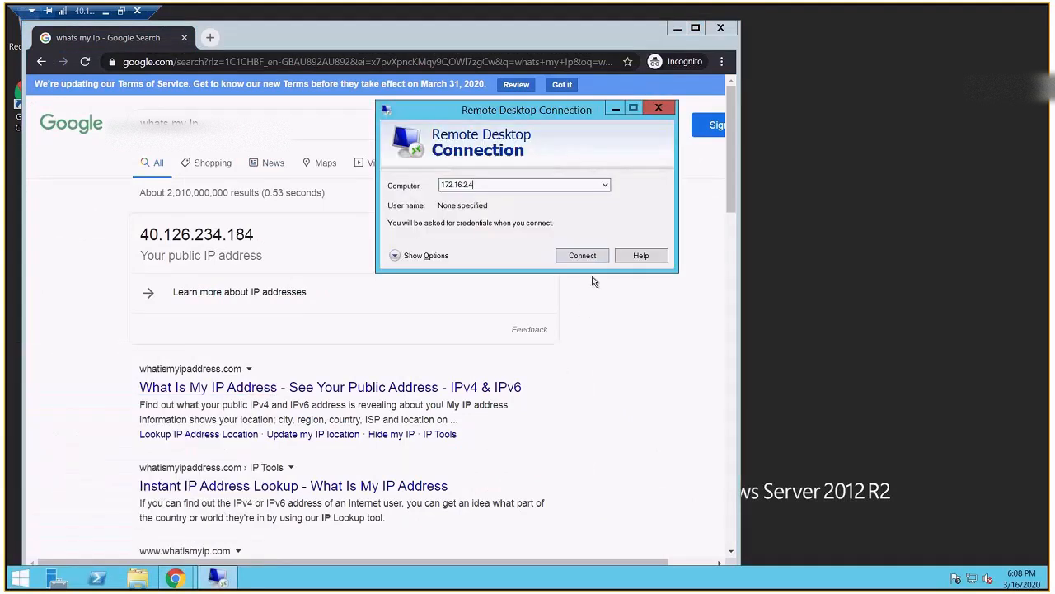
click(589, 257)
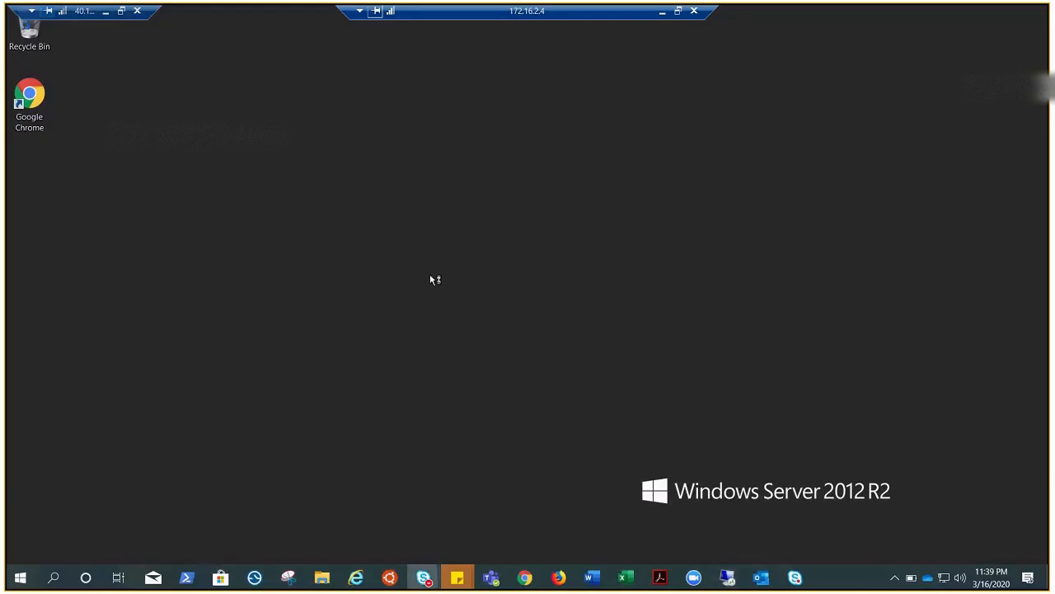
Refresh ASr-VM2's desktop, minimize Server Manager and launch Google Chrome in the remote session.
click(47, 109)
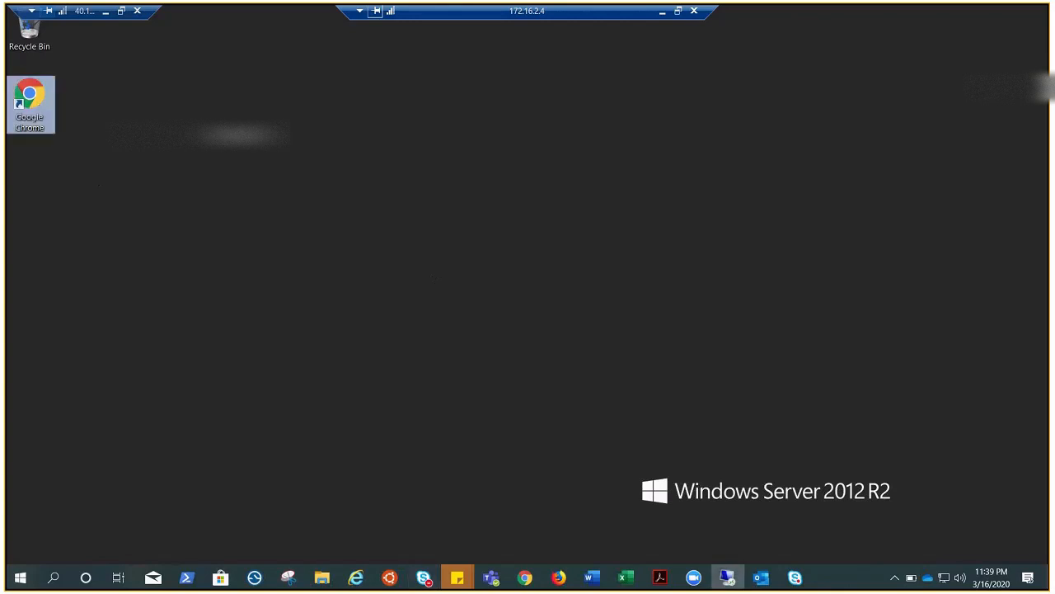
right_click(351, 136)
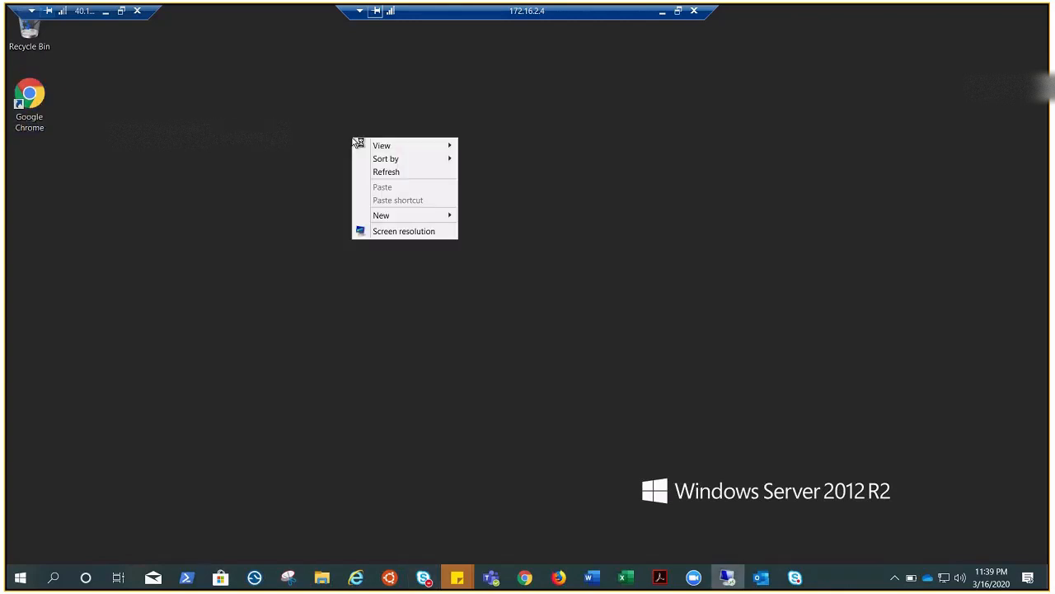
click(396, 173)
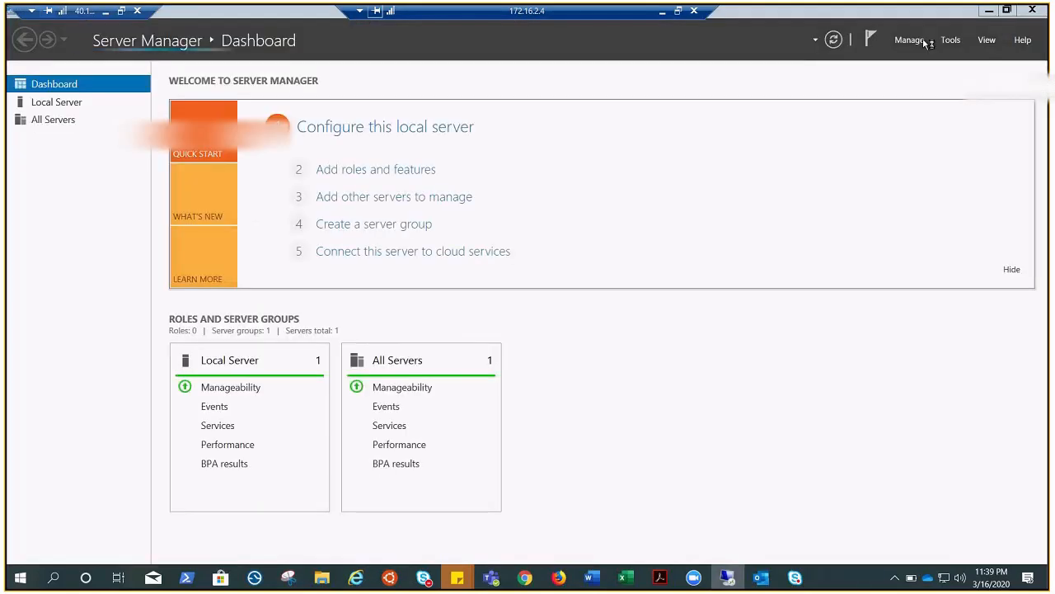
click(988, 10)
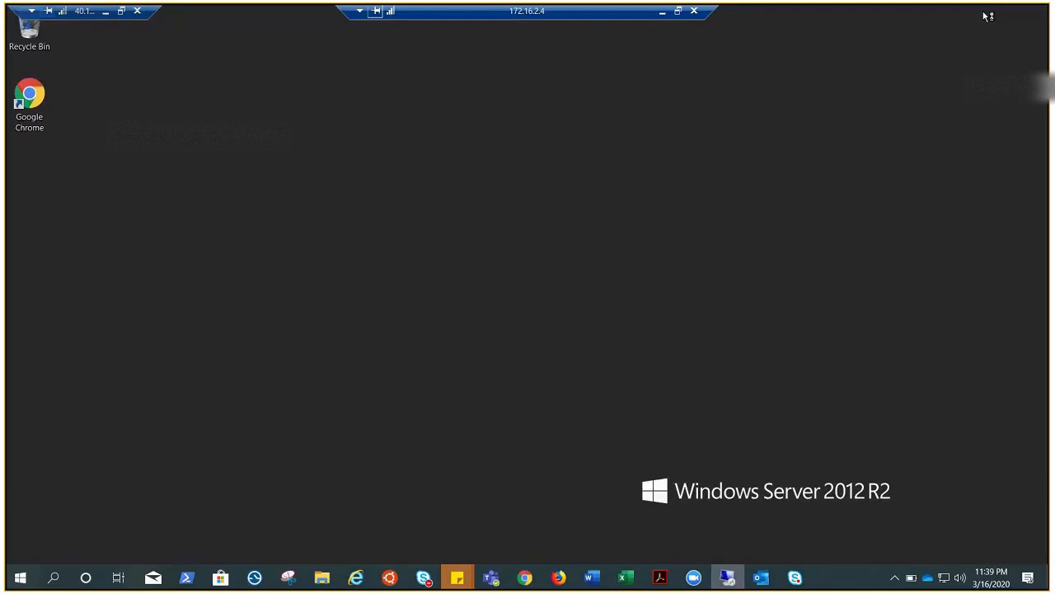
click(45, 103)
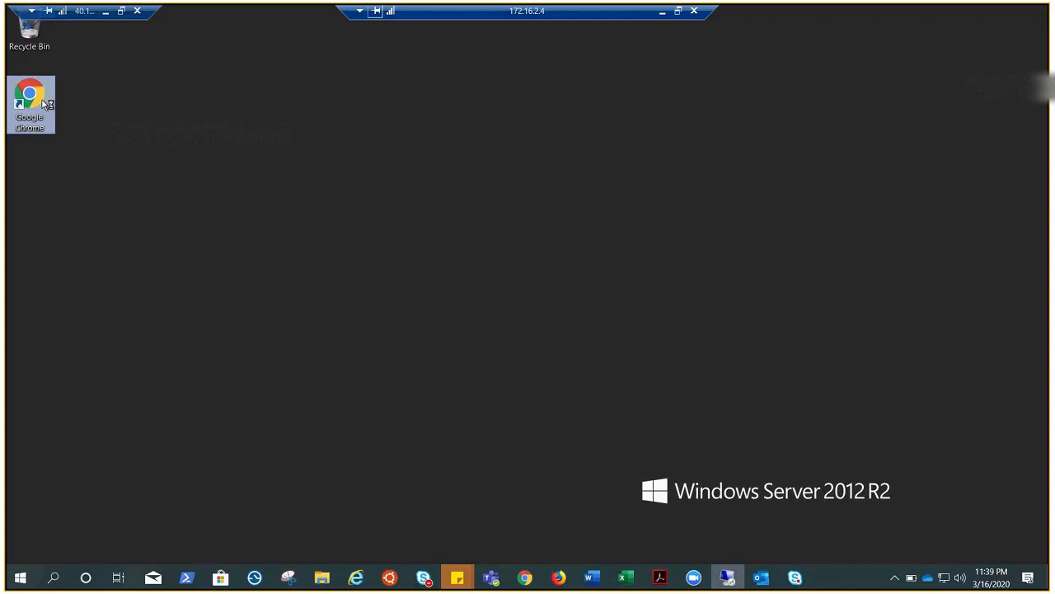
double_click(45, 103)
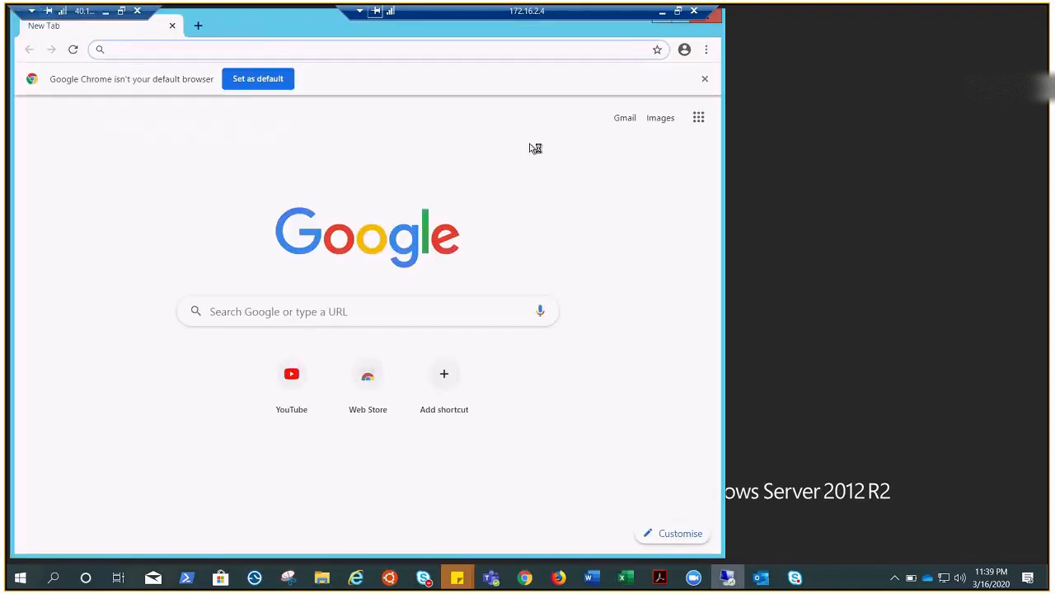
Search Google for "whats my ip" on ASr-VM2 to check its outbound public IP address.
click(411, 311)
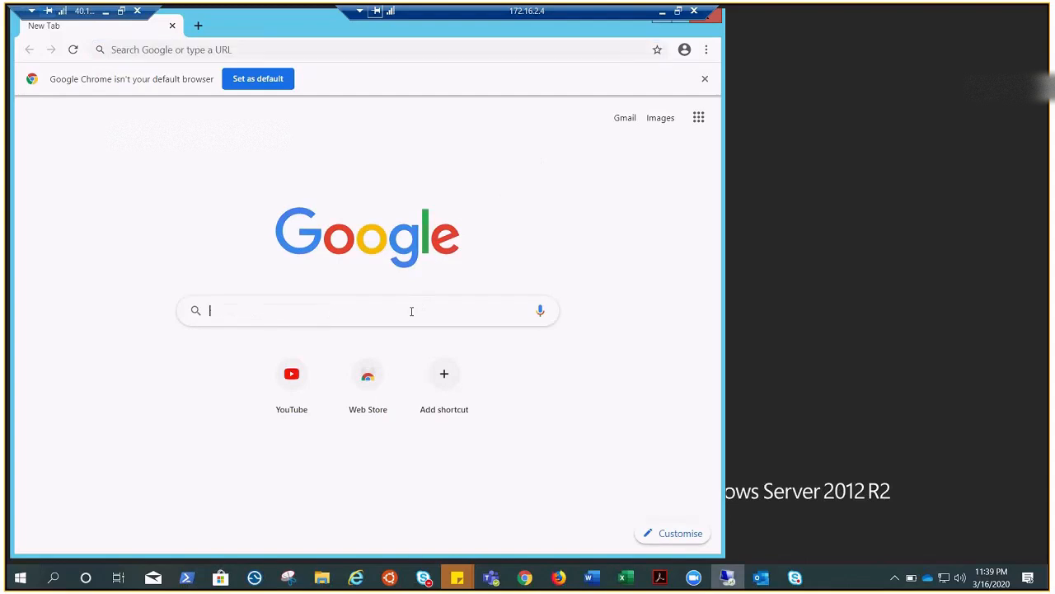
text(whats)
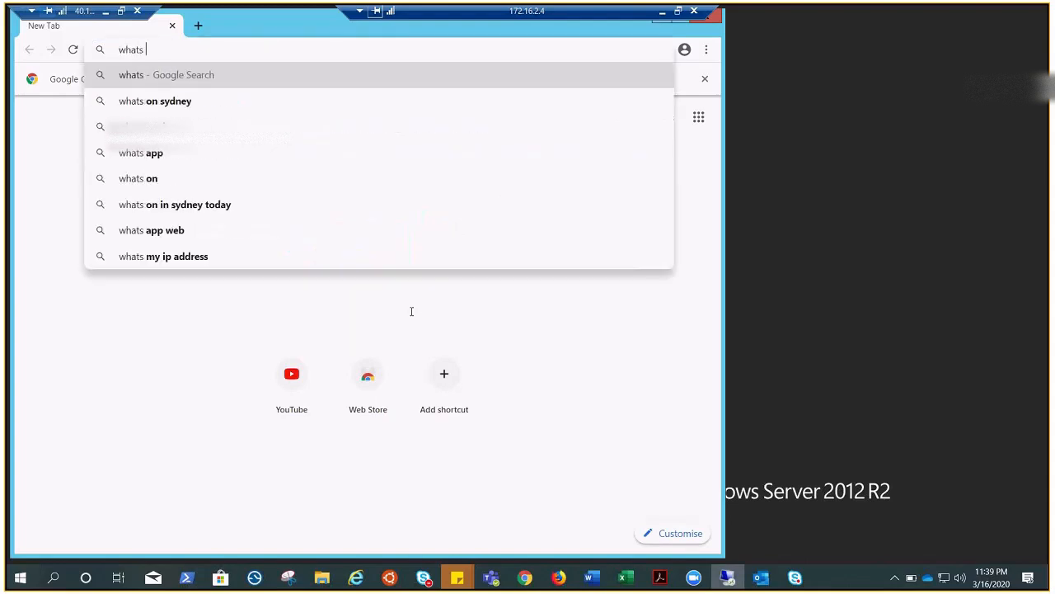
key(Down)
key(Down)
key(Down)
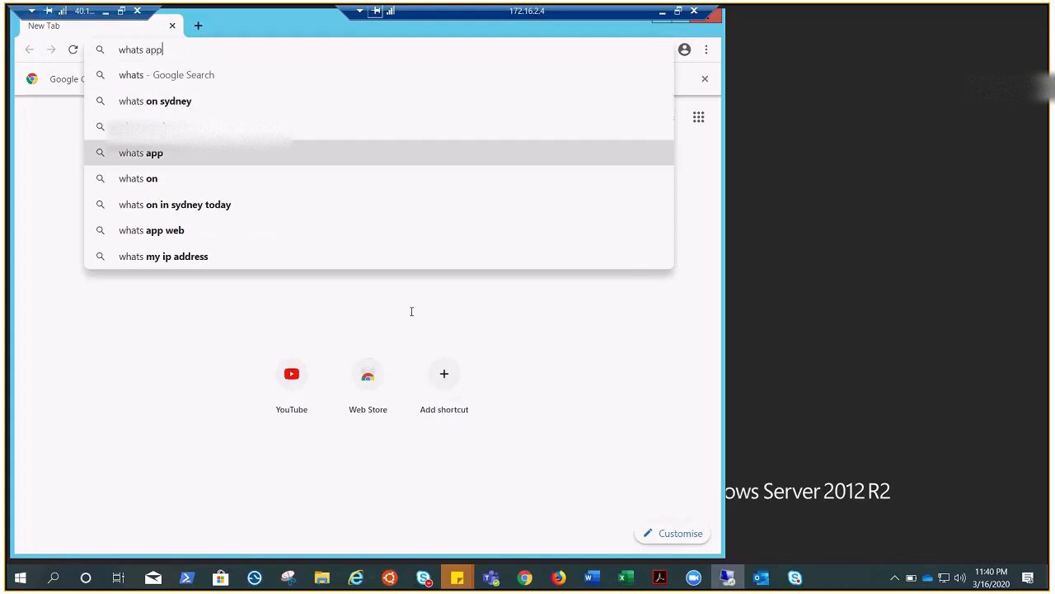
key(Up)
key(Return)
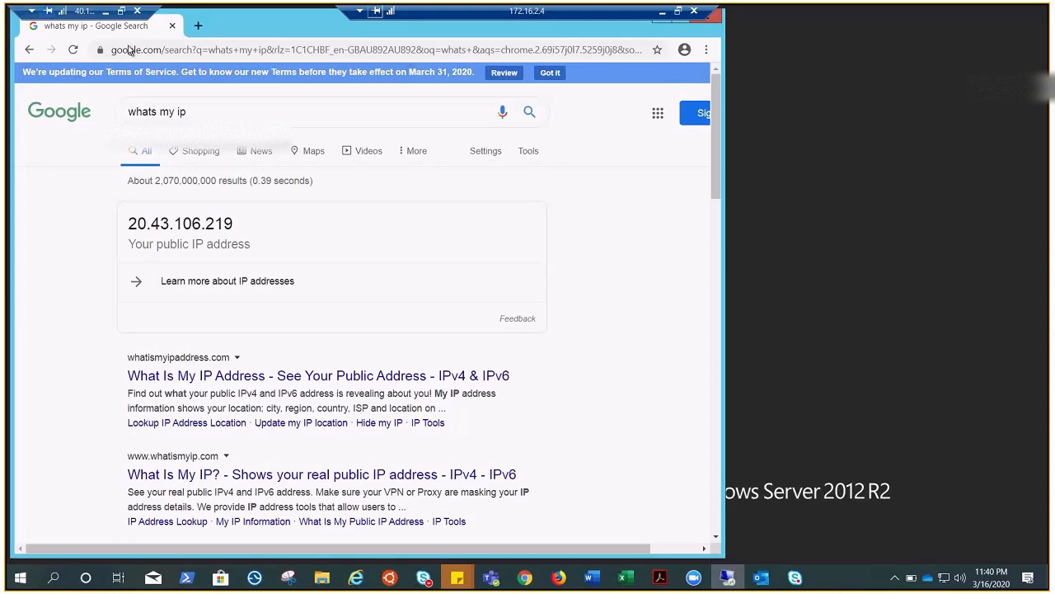
Return to the Azure portal, check the public IP address of nattynat-gwy and compare it with ASr-VM2's overview.
click(105, 12)
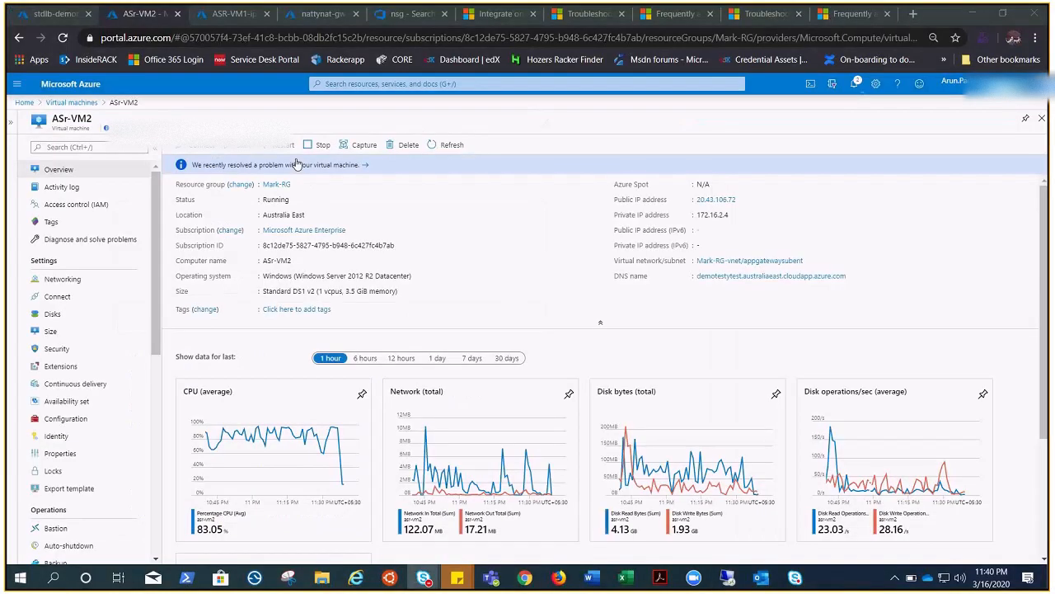
click(322, 13)
click(45, 262)
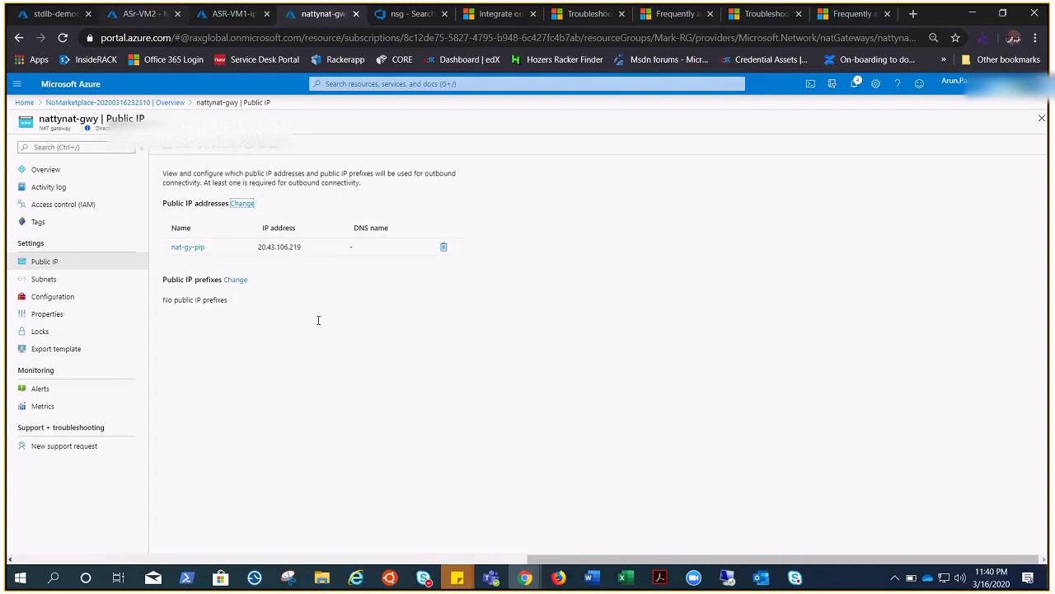
click(138, 16)
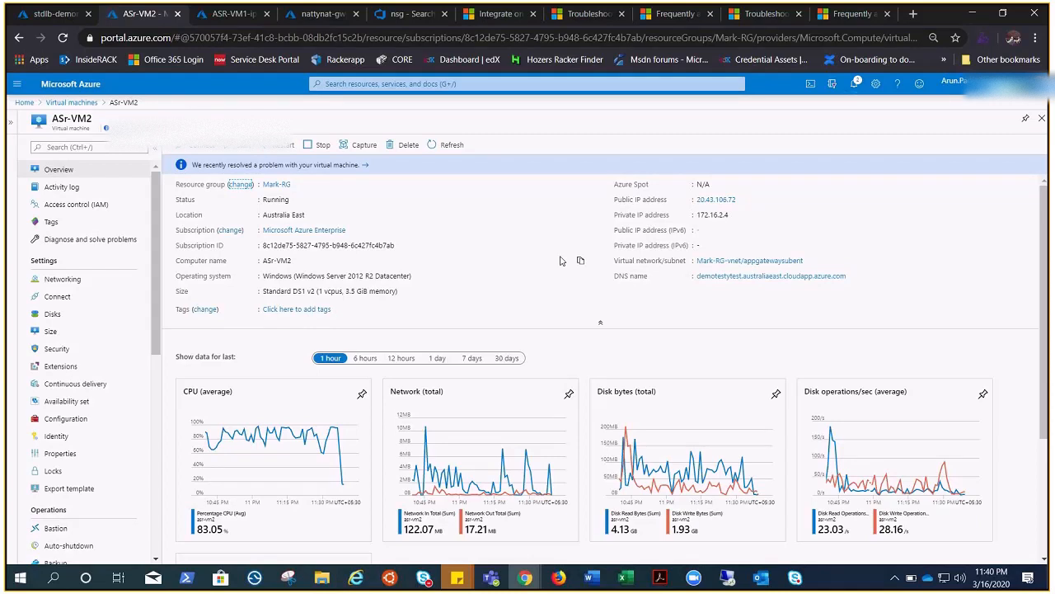
key(alt+Tab)
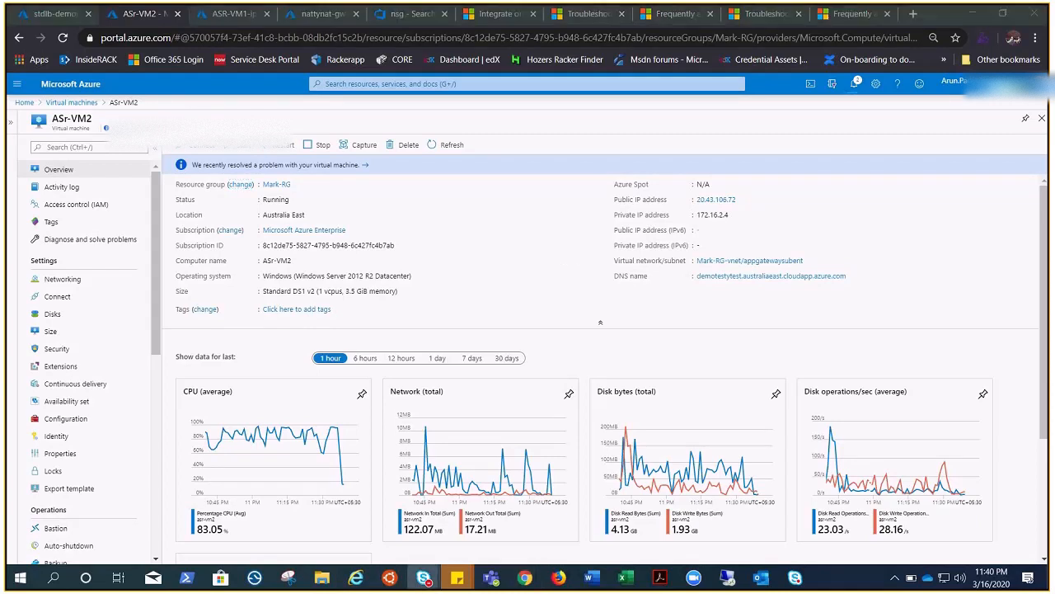